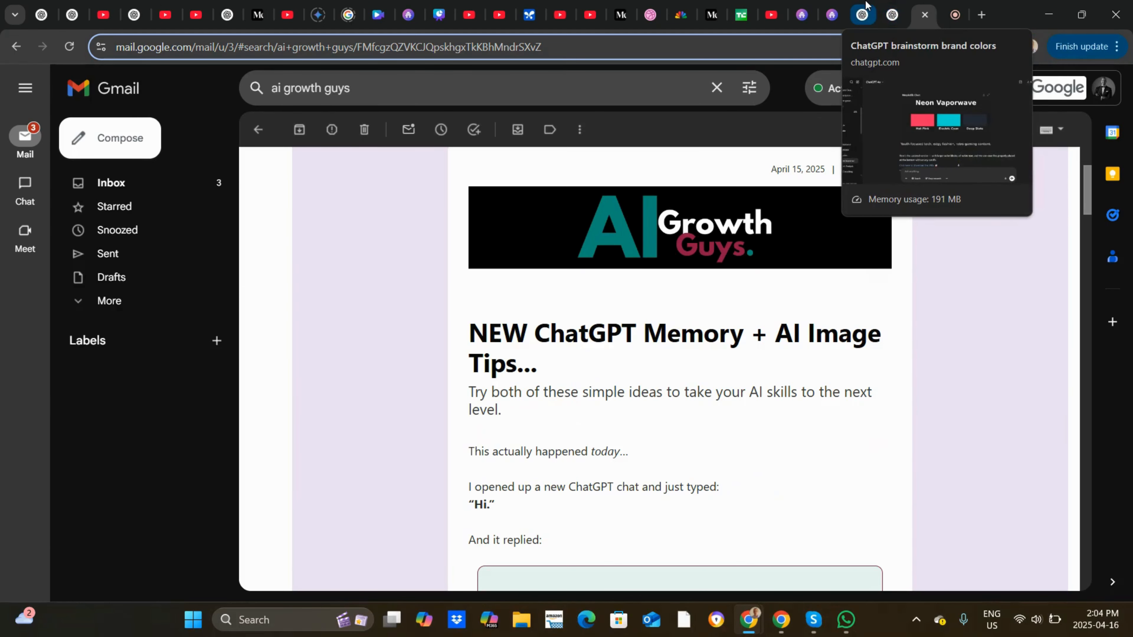
Switch to the ChatGPT brand colors conversation and review the color palettes from Neon Vaporwave through Midnight Candy
left_click(863, 13)
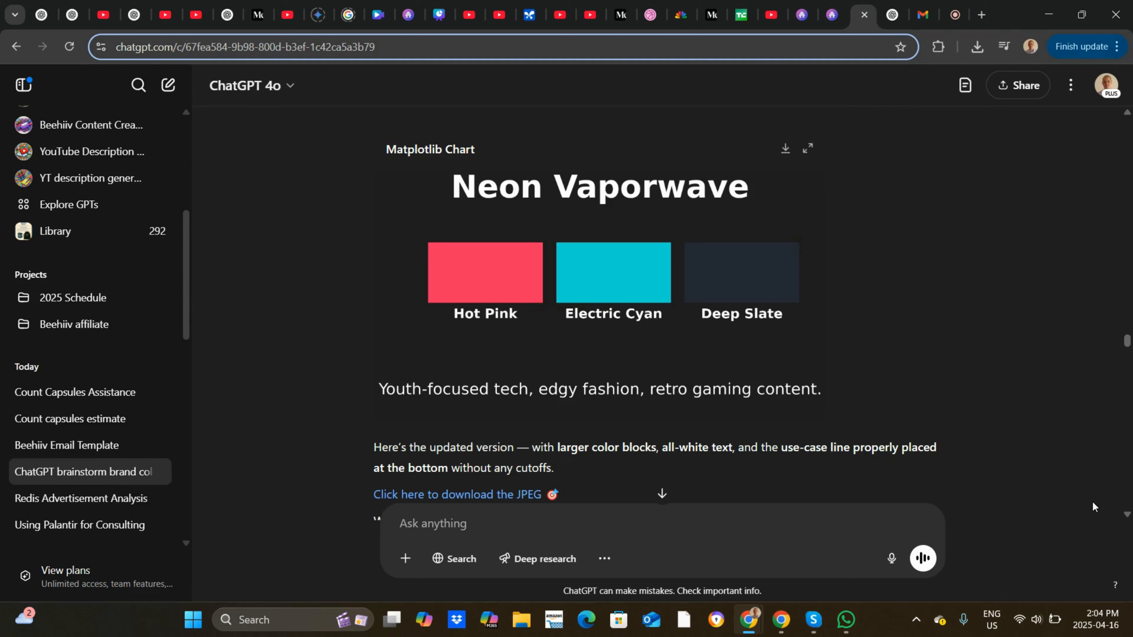
scroll(1092, 501, "down", 1)
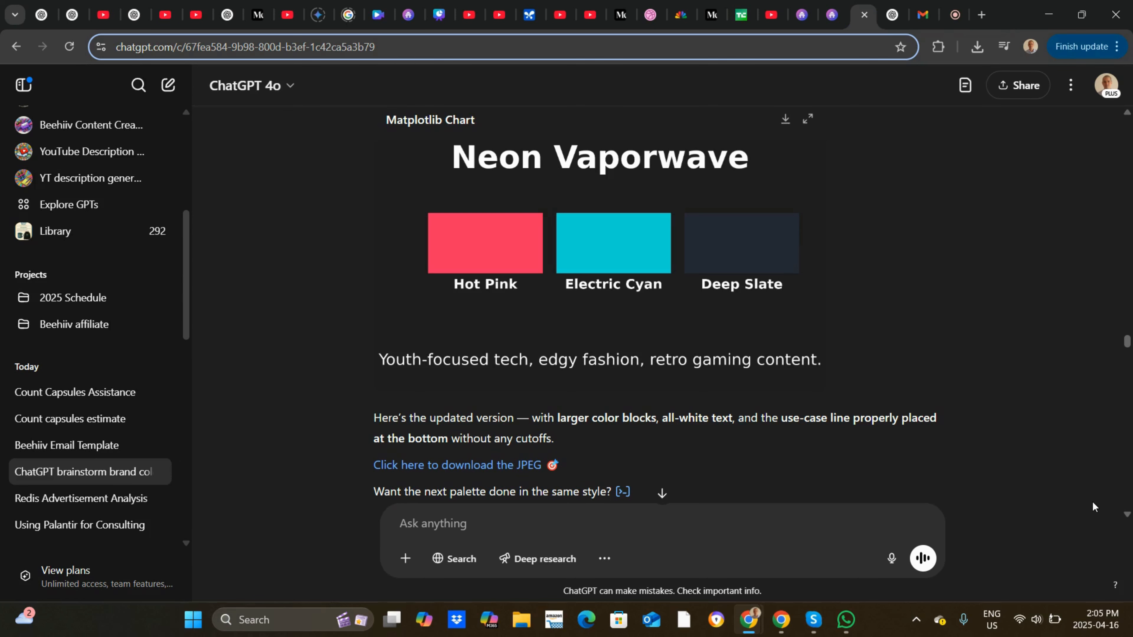
scroll(1093, 501, "down", 10)
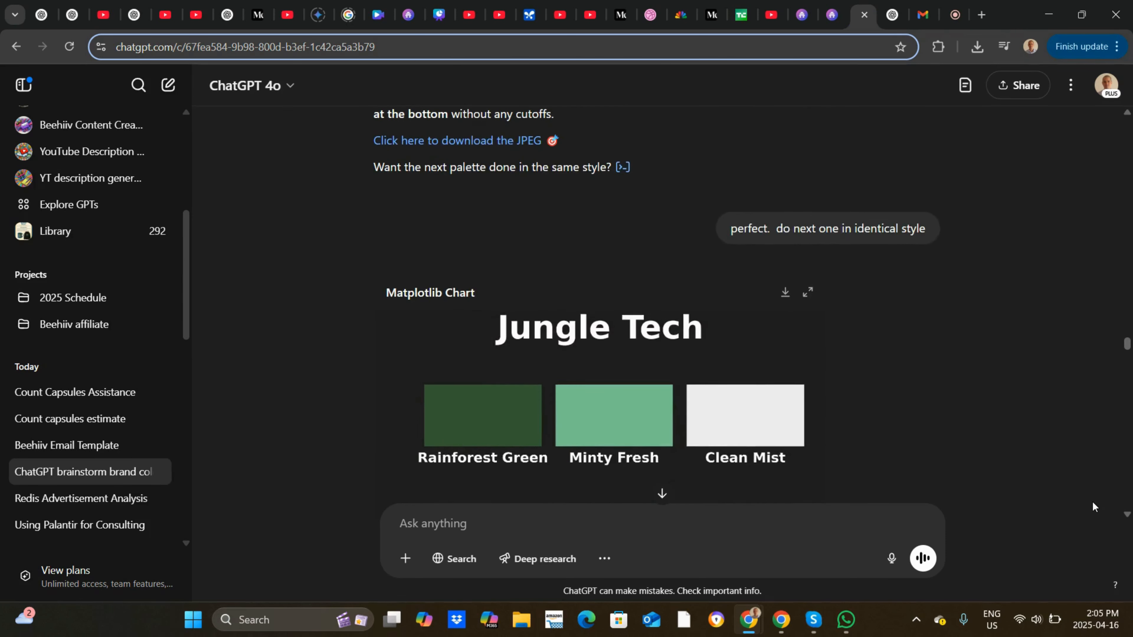
scroll(1092, 501, "down", 20)
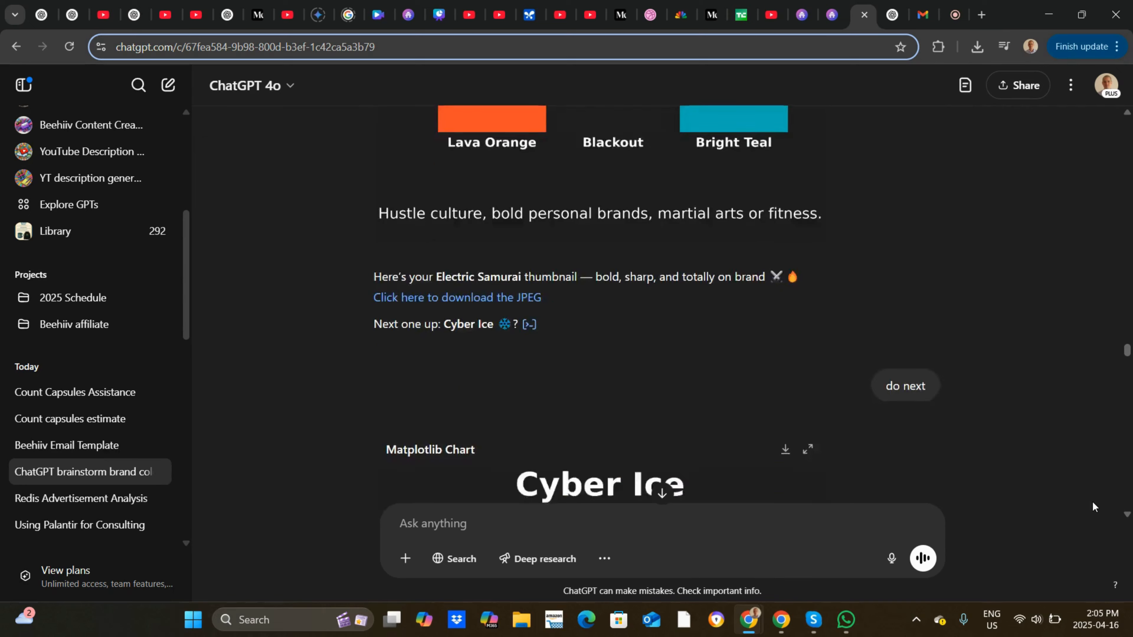
scroll(1093, 501, "down", 20)
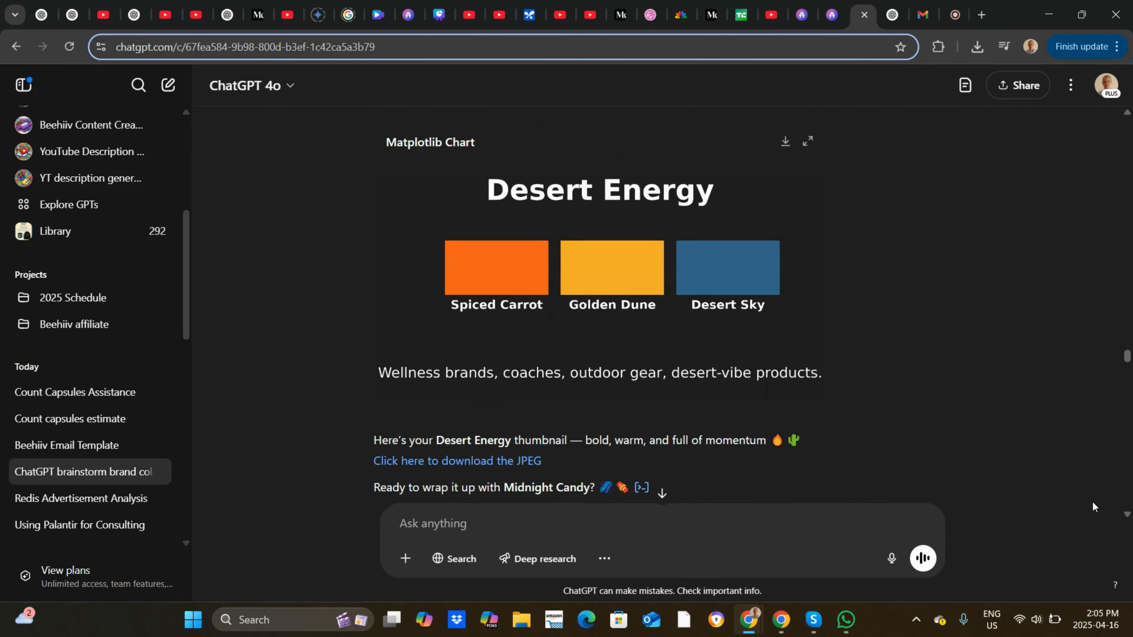
scroll(1092, 501, "down", 1)
scroll(1093, 501, "down", 15)
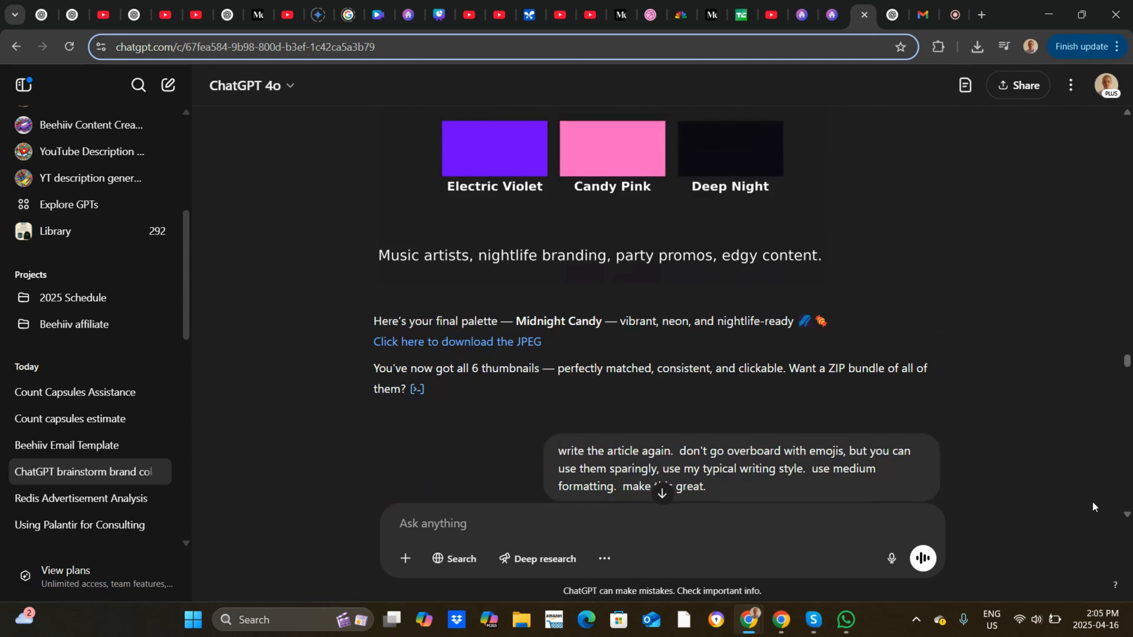
scroll(1092, 502, "up", 15)
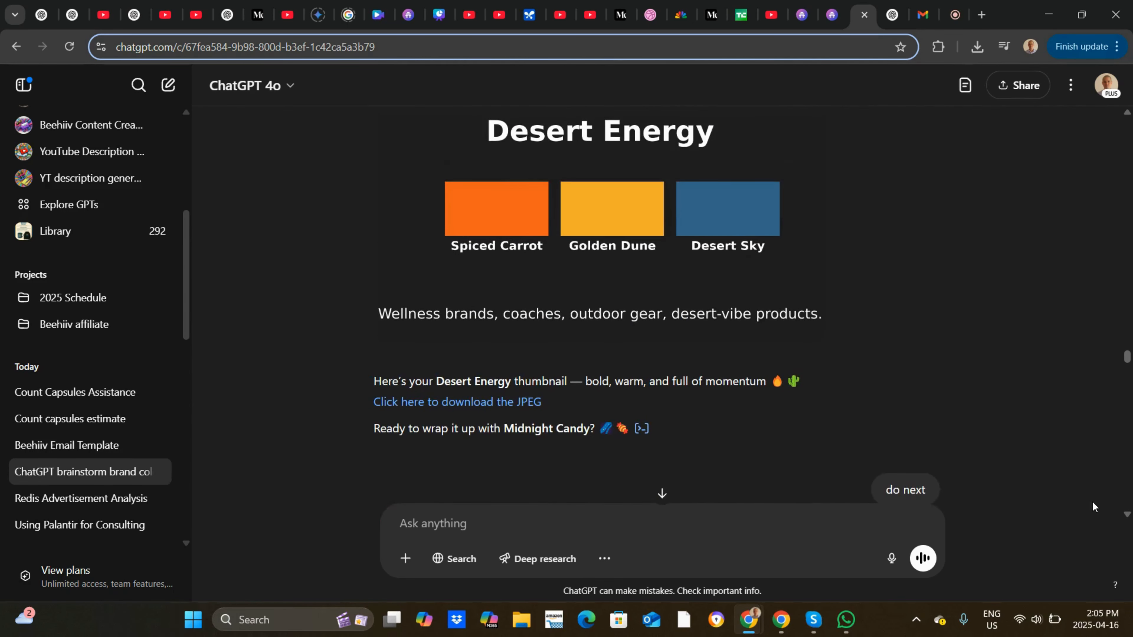
scroll(1093, 502, "down", 10)
scroll(1093, 501, "down", 20)
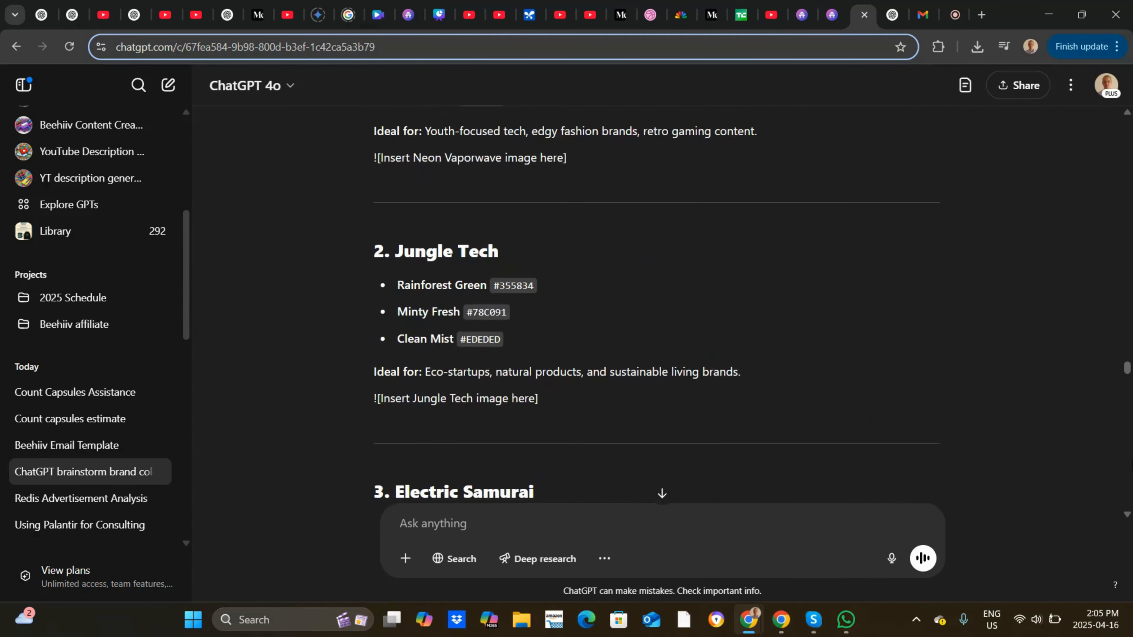
Find the cactus-themed Rooted Reset logo in the conversation and examine its design specifications and generated image
left_click_drag(1126, 373, 1125, 468)
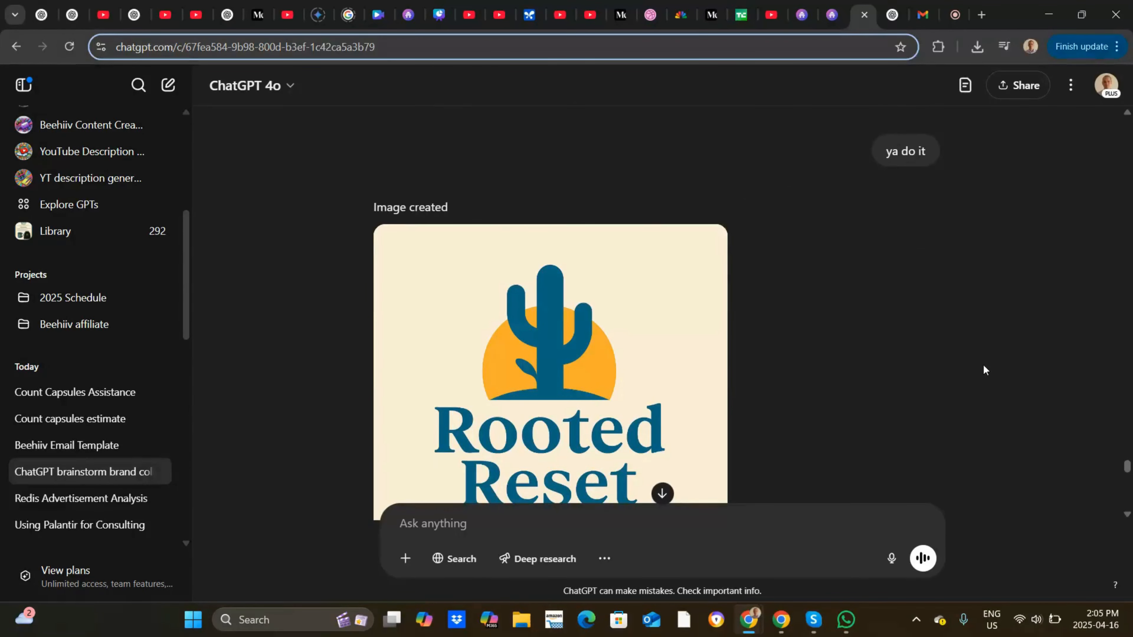
scroll(983, 364, "up", 8)
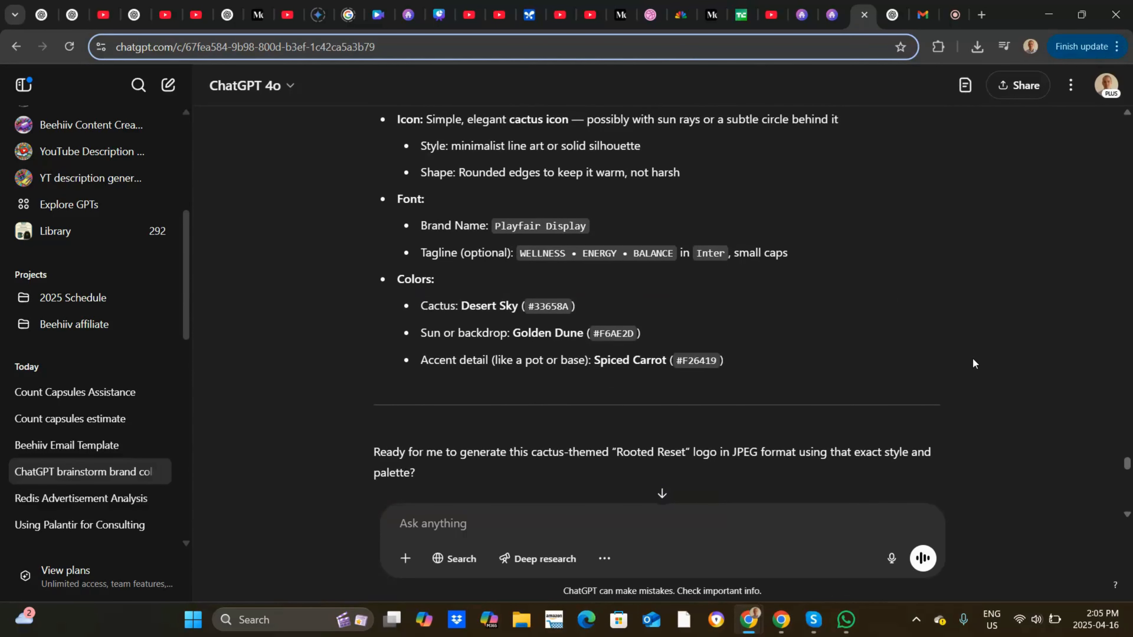
scroll(972, 356, "down", 6)
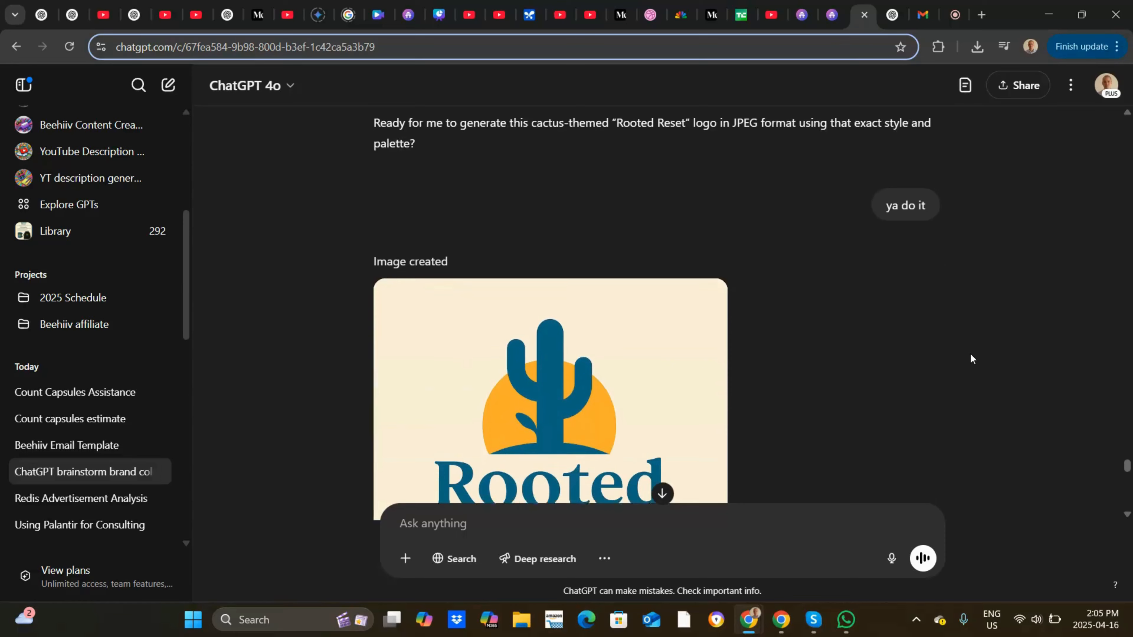
scroll(970, 353, "down", 4)
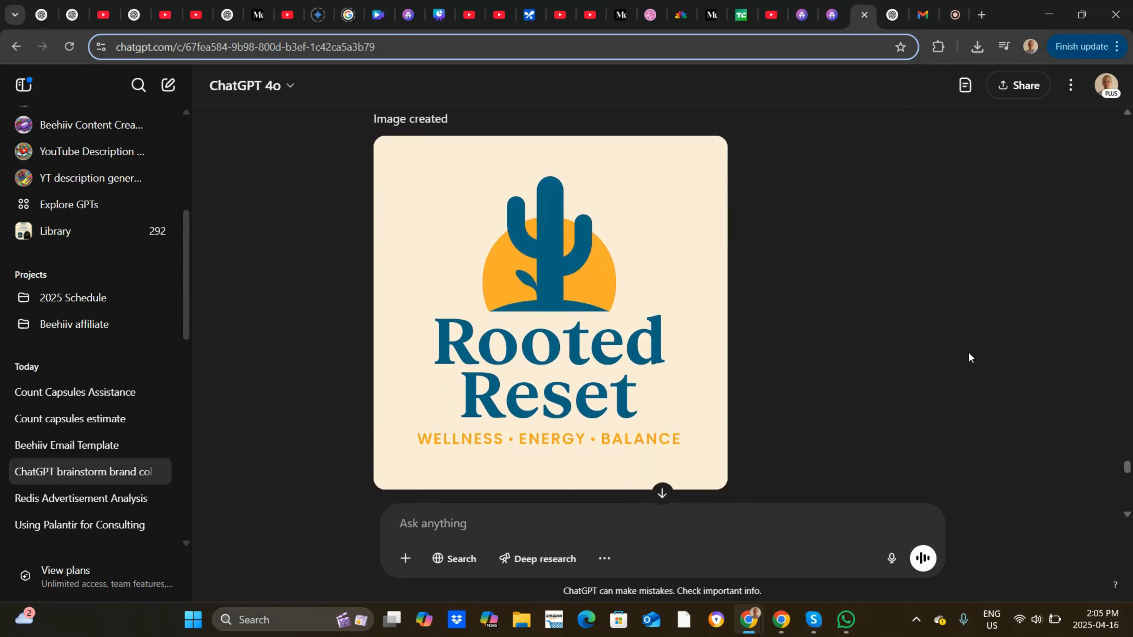
scroll(970, 355, "down", 8)
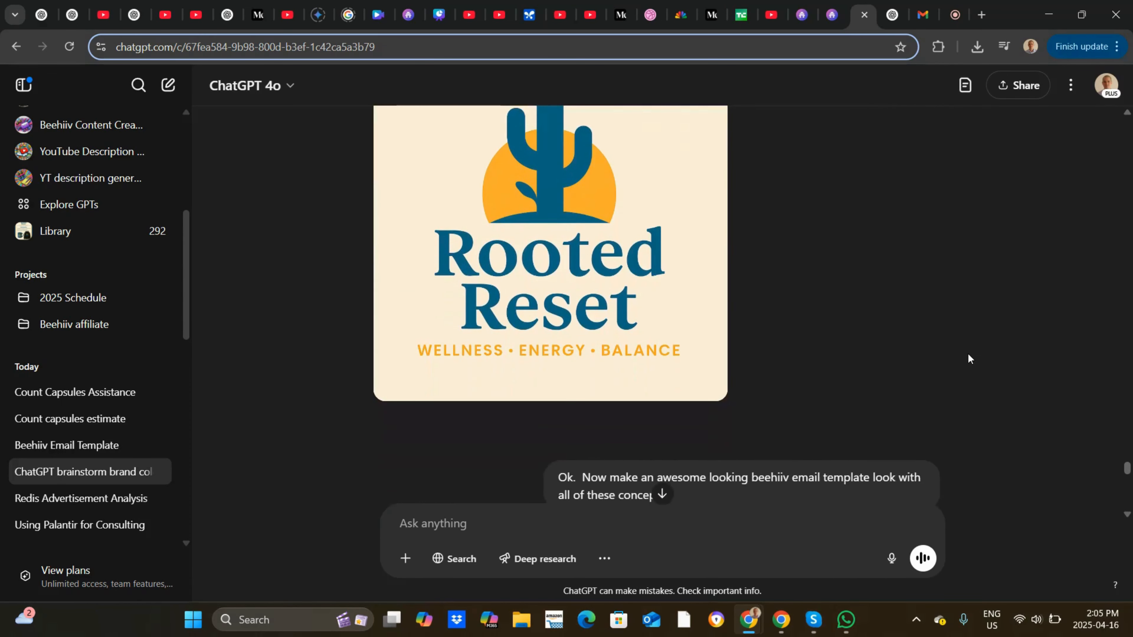
Examine the first Rooted Reset email template mockups, comparing the Matplotlib version with the image-generated one
scroll(969, 359, "down", 5)
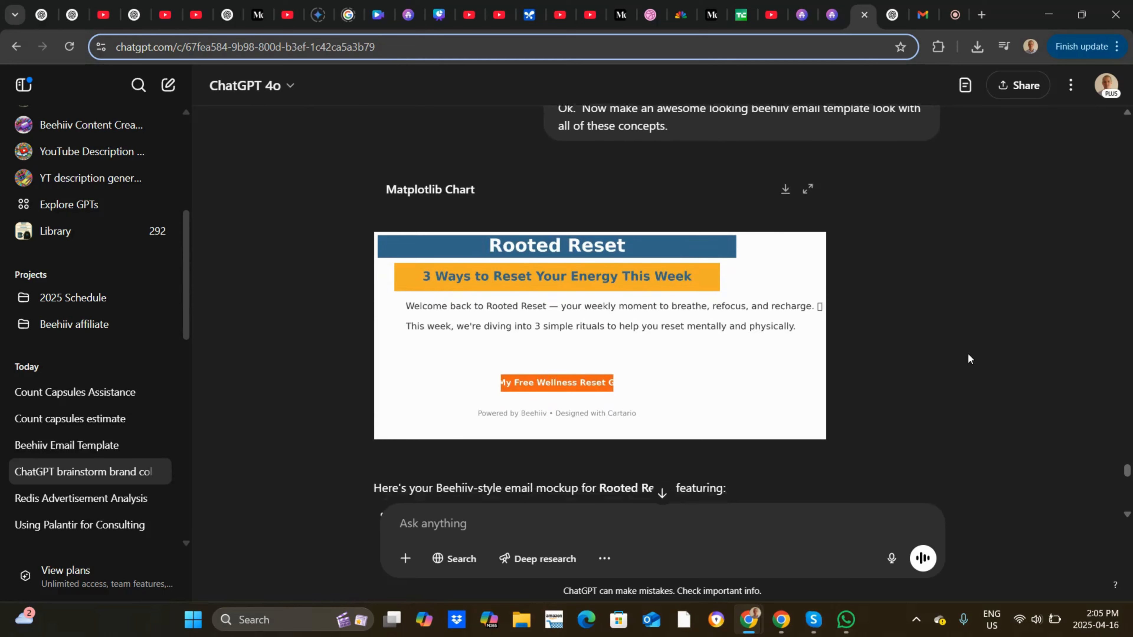
scroll(968, 359, "down", 1)
scroll(964, 339, "up", 4)
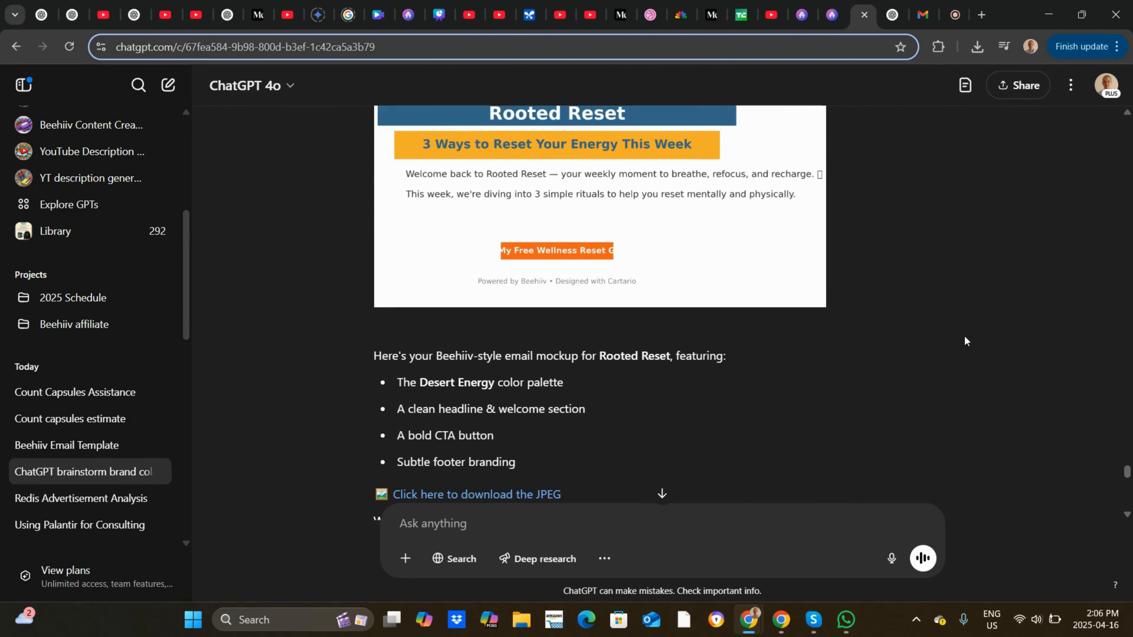
scroll(964, 338, "up", 1)
scroll(965, 339, "down", 8)
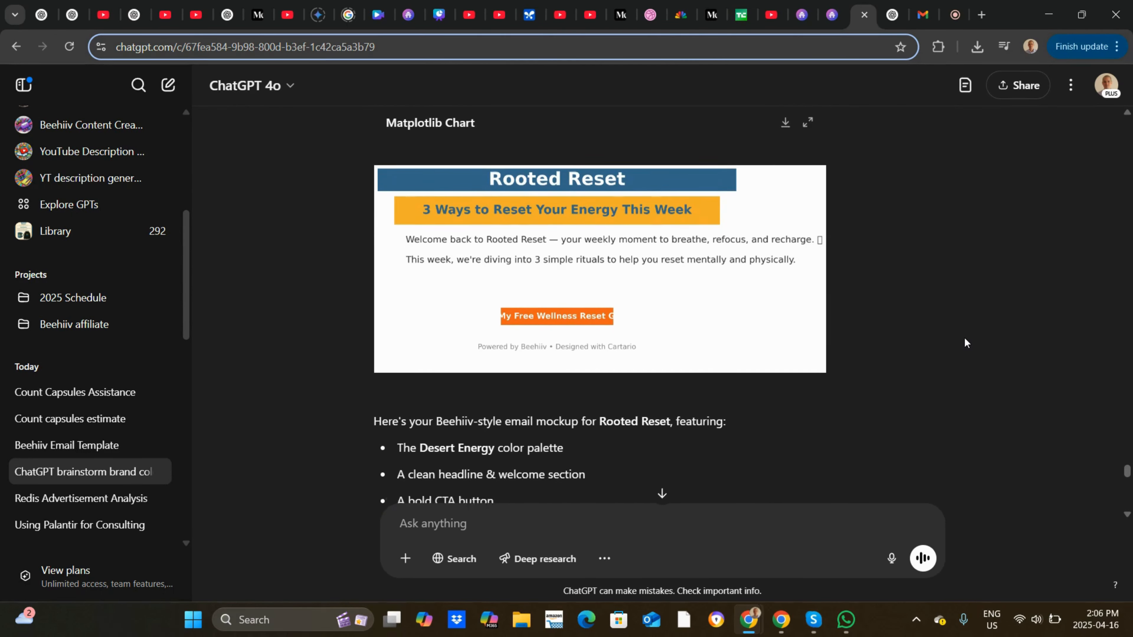
scroll(965, 338, "down", 3)
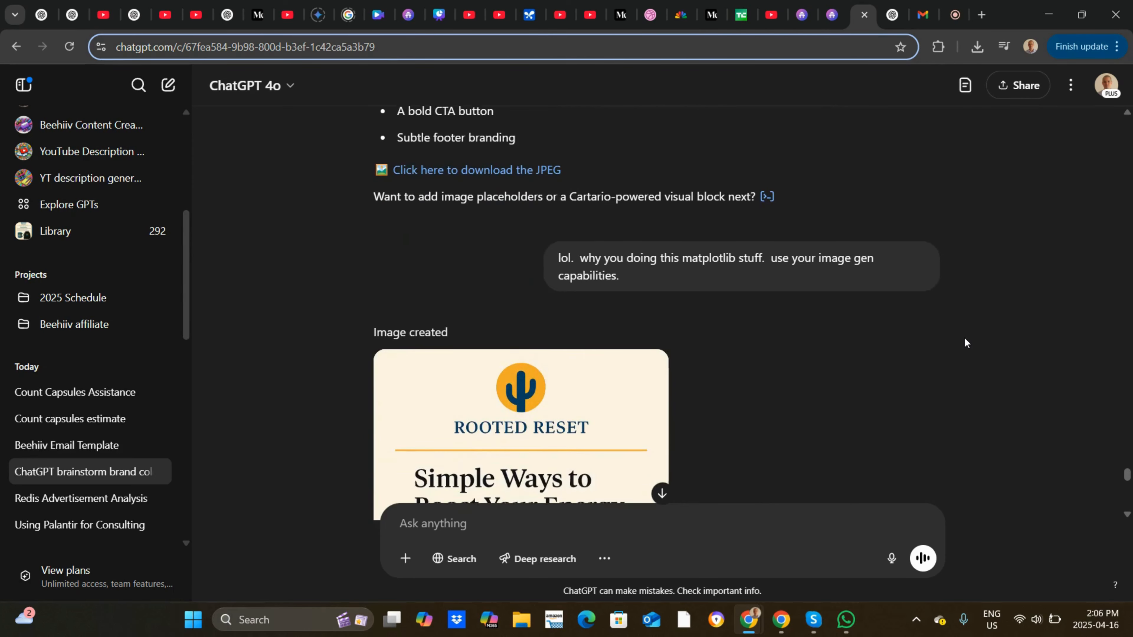
scroll(965, 339, "down", 1)
scroll(965, 343, "down", 1)
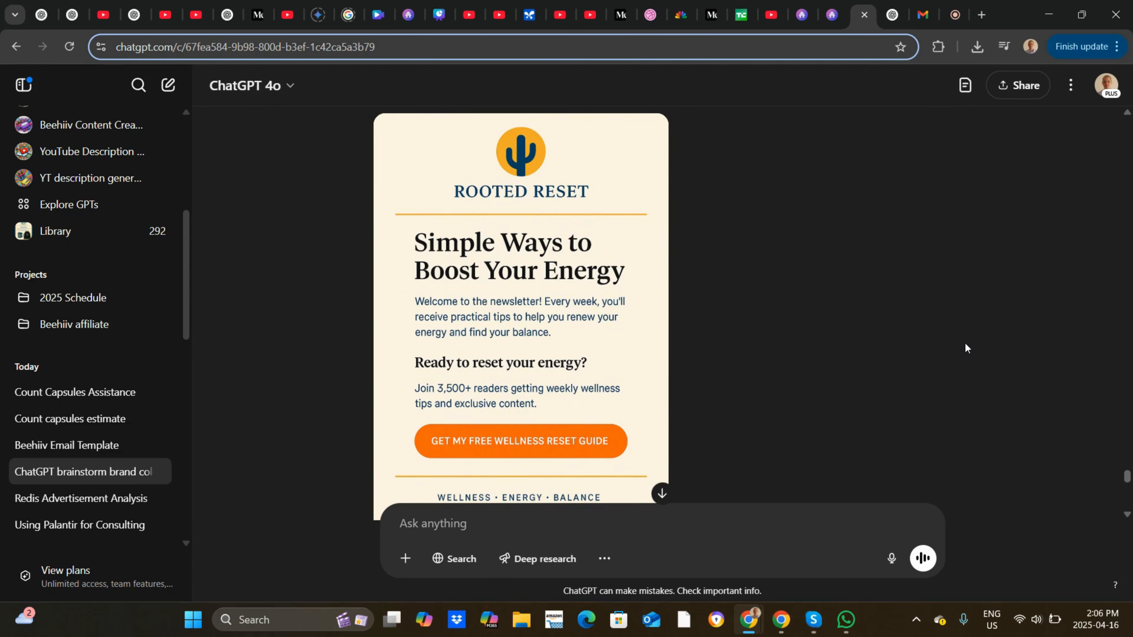
scroll(965, 341, "down", 4)
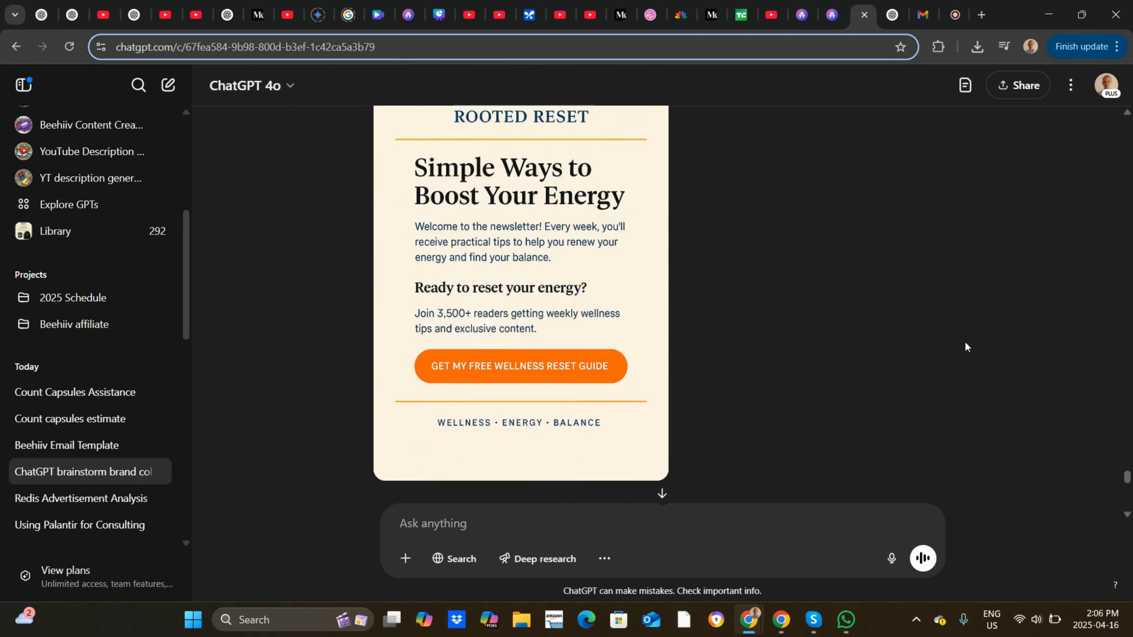
scroll(964, 337, "up", 1)
scroll(964, 341, "down", 2)
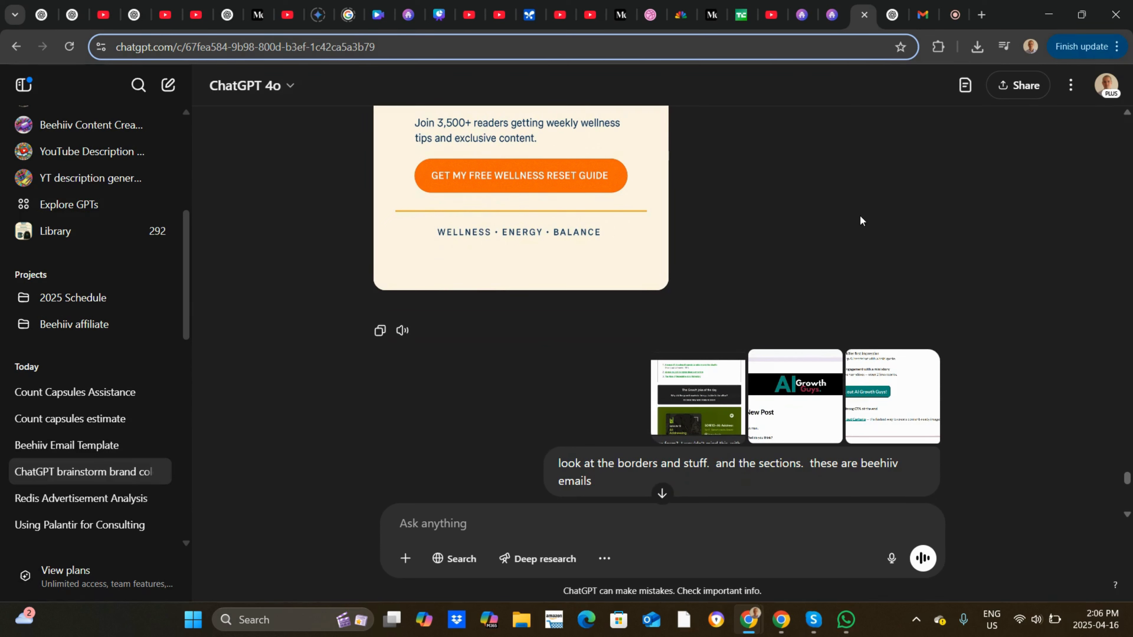
Review the revised newsletter mockups based on the beehiiv screenshots and Desert Energy palette, through to the logo's JPEG conversion
scroll(919, 189, "down", 10)
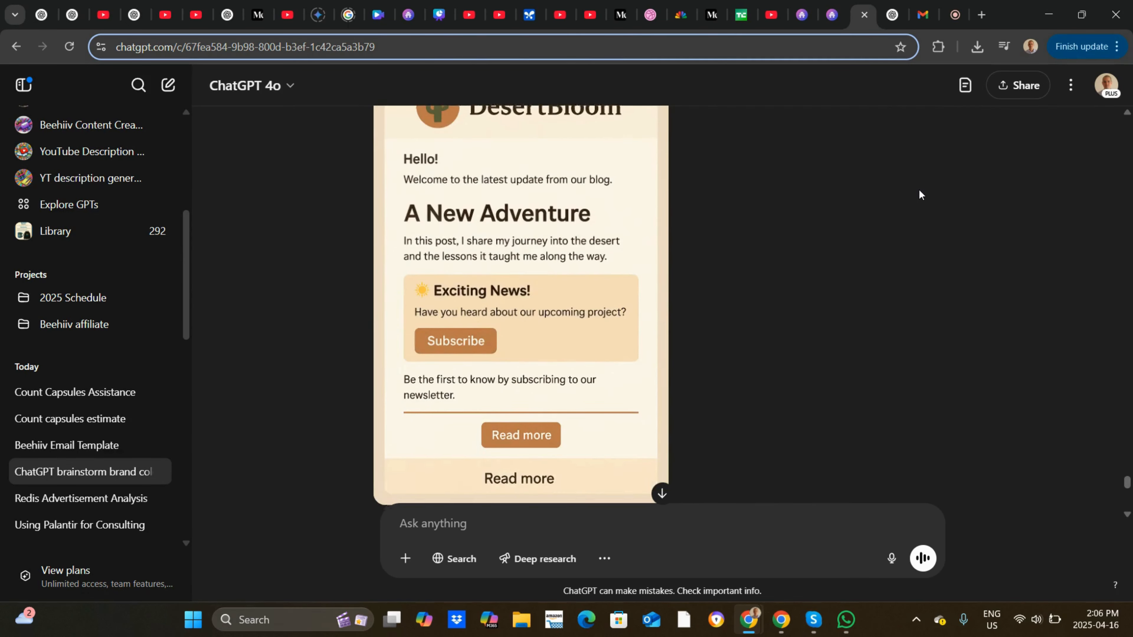
scroll(919, 189, "down", 8)
scroll(919, 189, "down", 7)
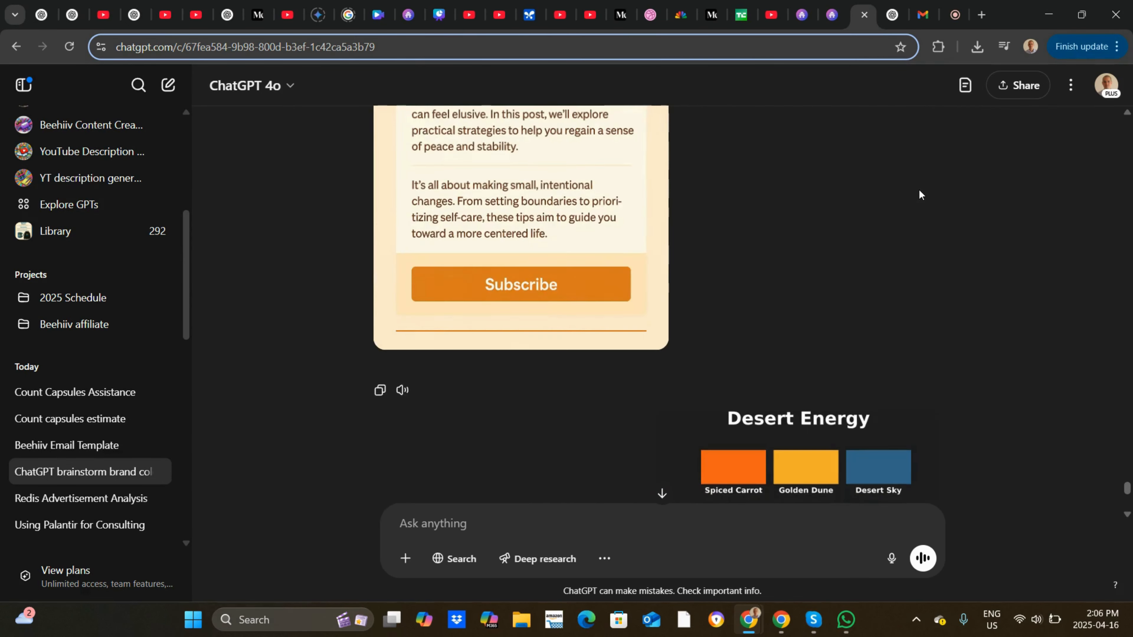
scroll(919, 189, "up", 1)
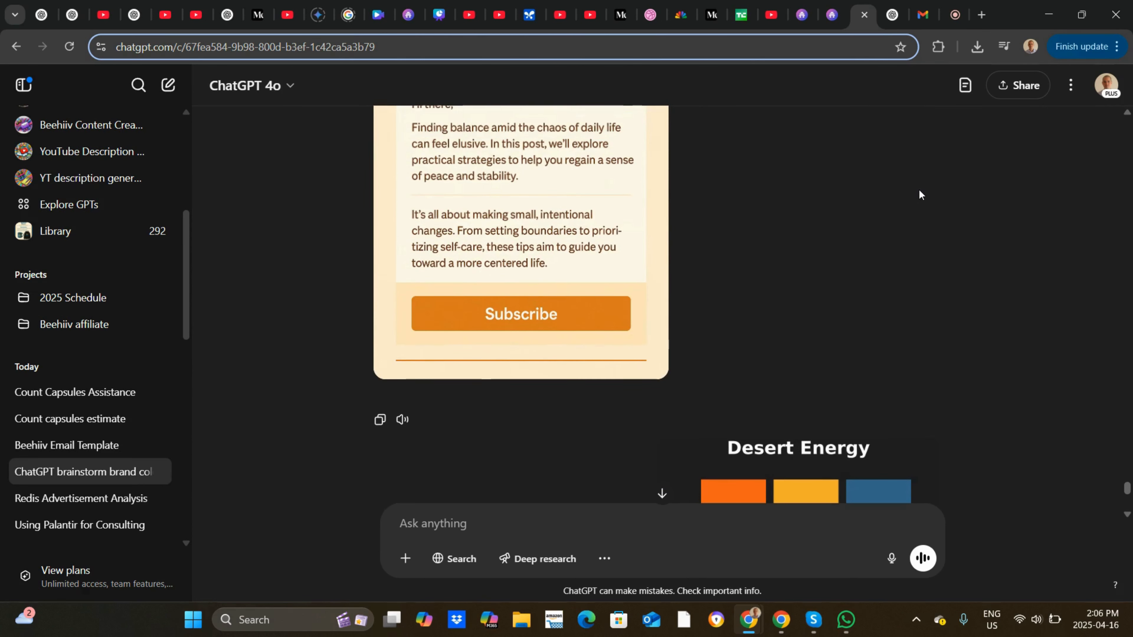
scroll(919, 190, "up", 3)
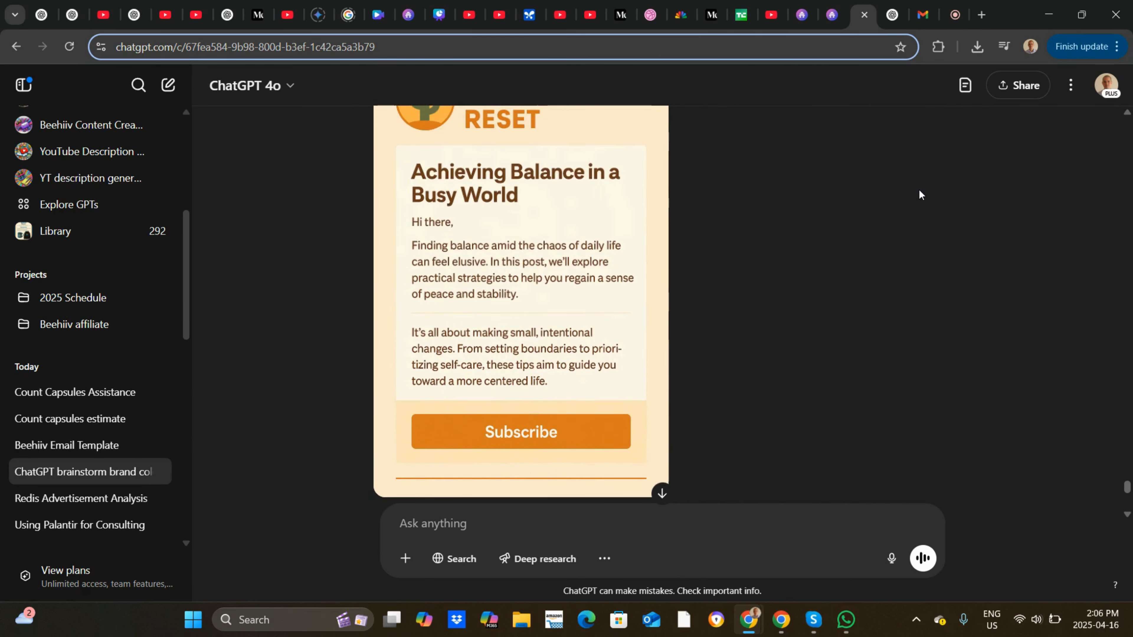
scroll(919, 189, "down", 10)
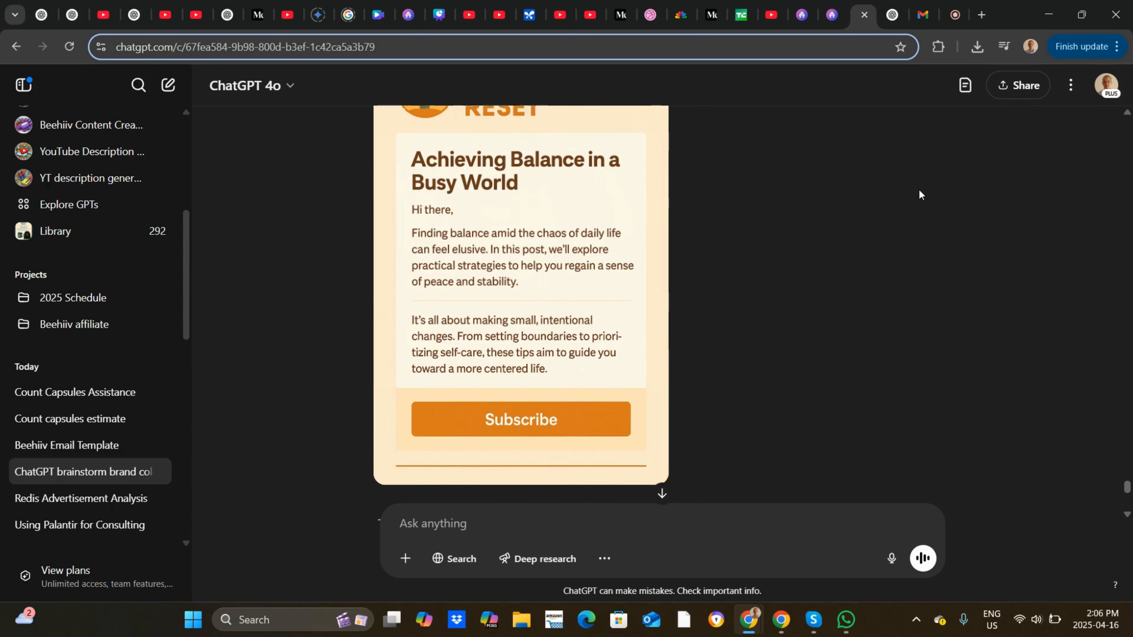
scroll(919, 192, "down", 15)
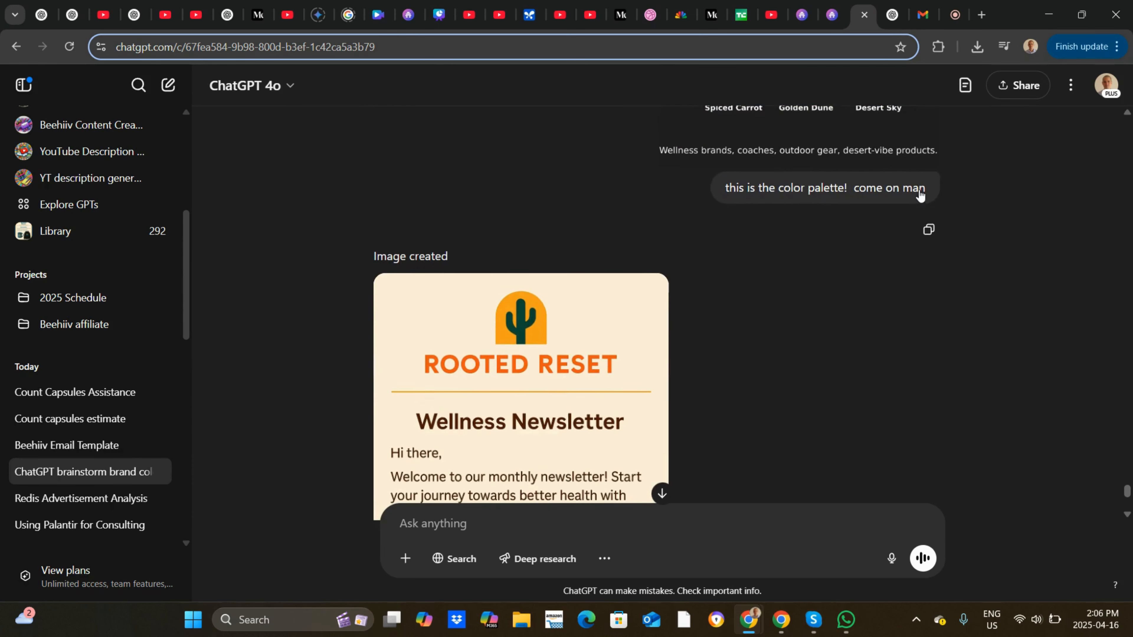
scroll(919, 190, "down", 10)
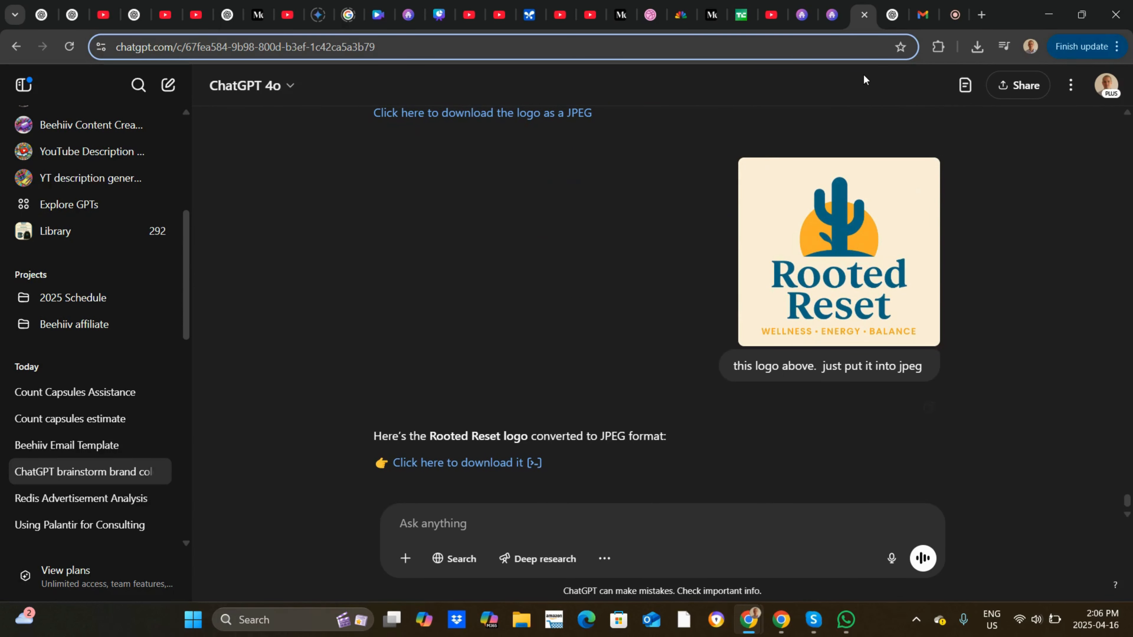
Open the separate beehiiv email template conversation and read its opening prompt with the attached logo and brand colors
left_click(892, 14)
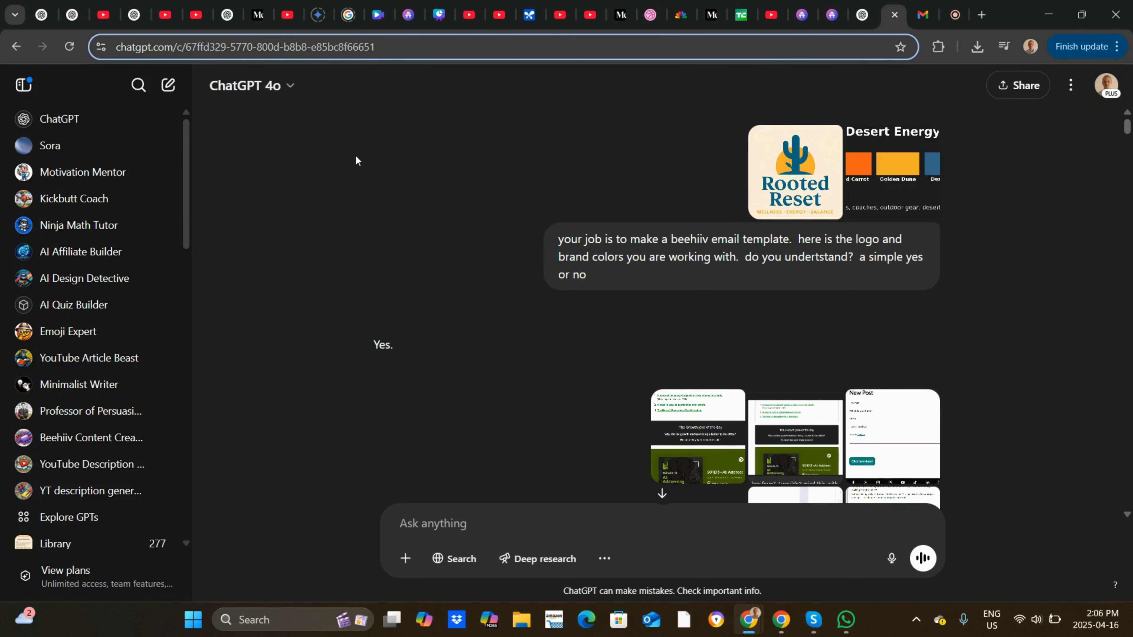
left_click_drag(688, 220, 577, 223)
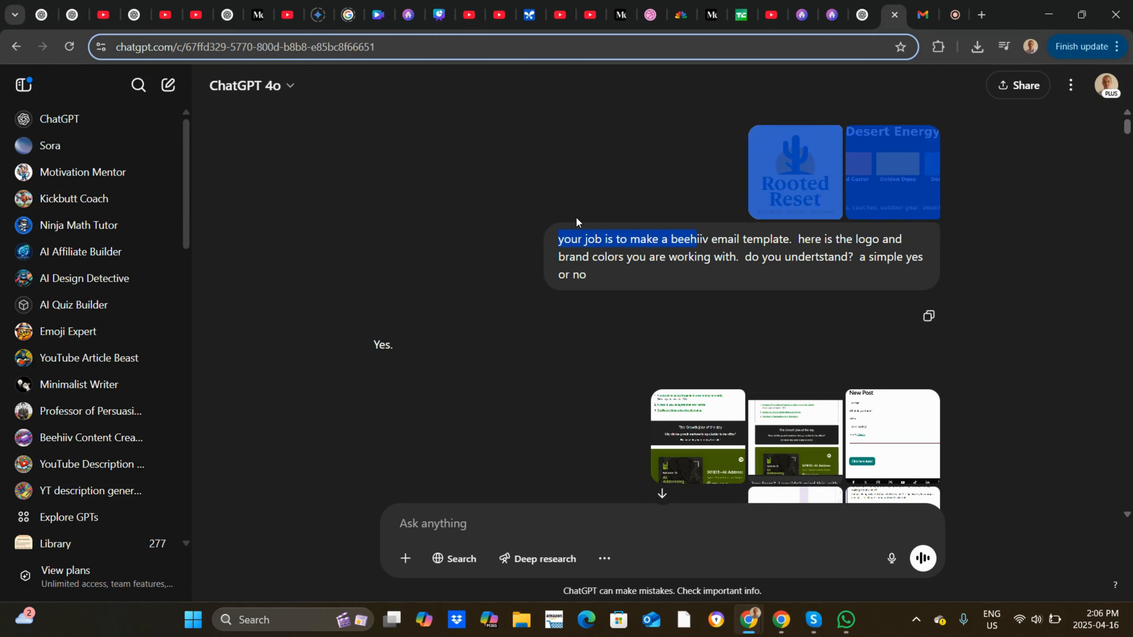
left_click(568, 188)
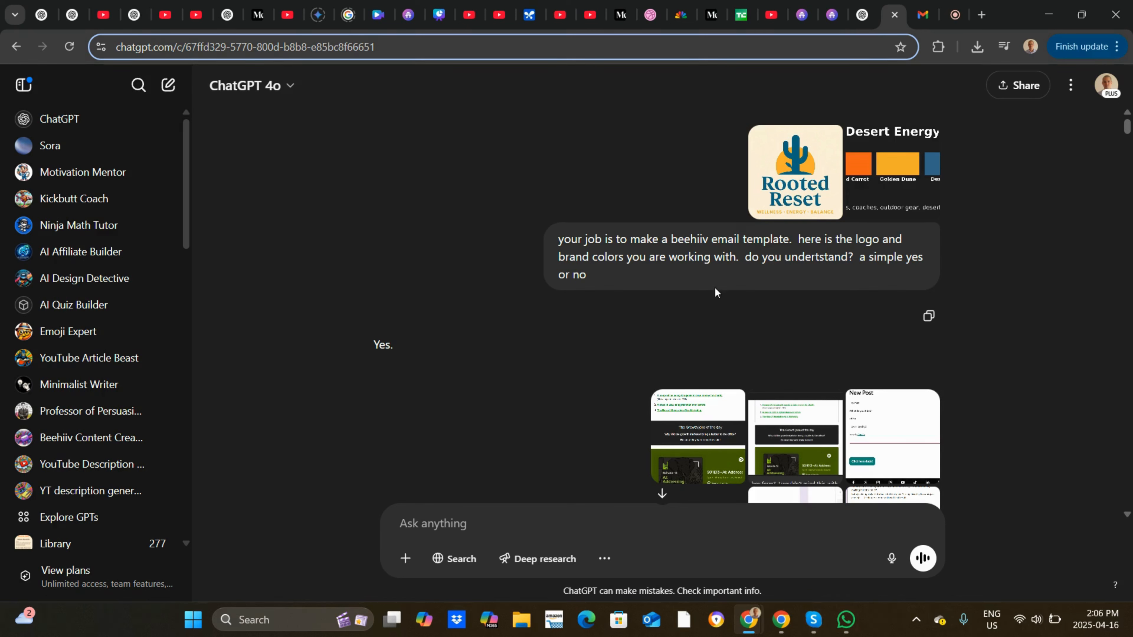
Read the follow-up prompt about the beehiiv screenshots and the headline, body and button font recommendations for the Rooted Reset template
scroll(557, 144, "down", 8)
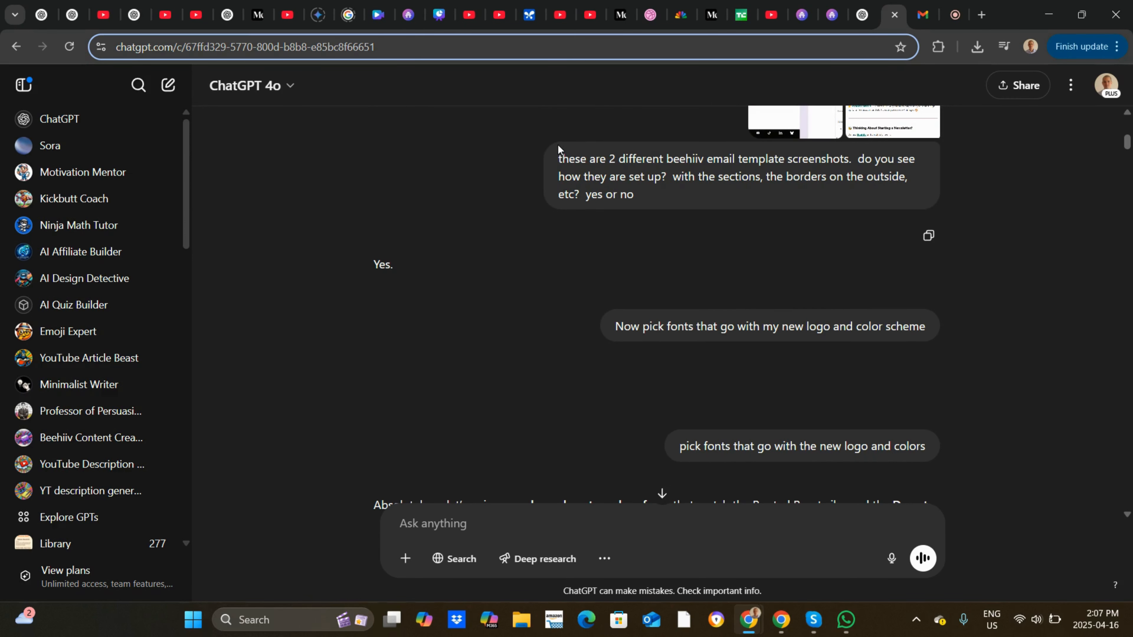
scroll(558, 144, "down", 1)
scroll(559, 145, "down", 5)
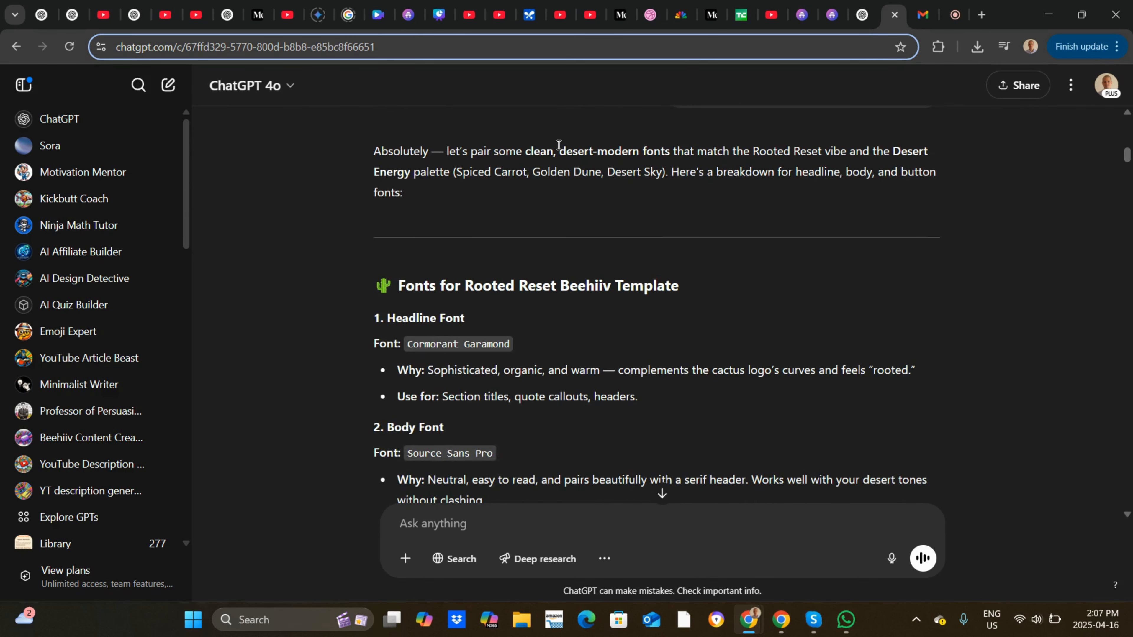
scroll(558, 145, "down", 1)
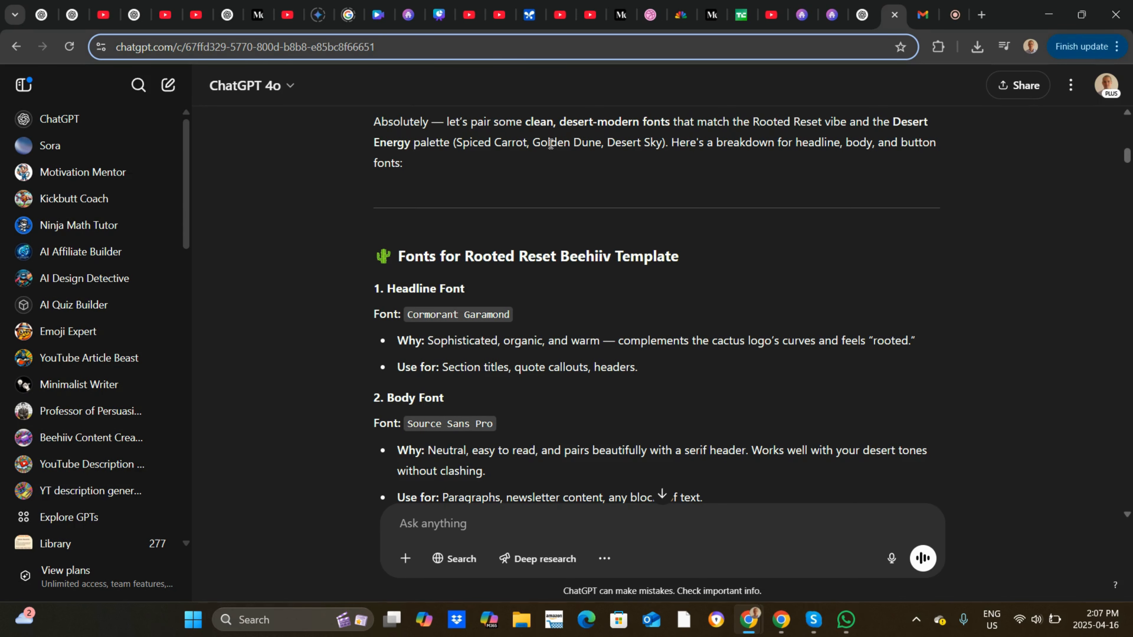
scroll(546, 139, "down", 2)
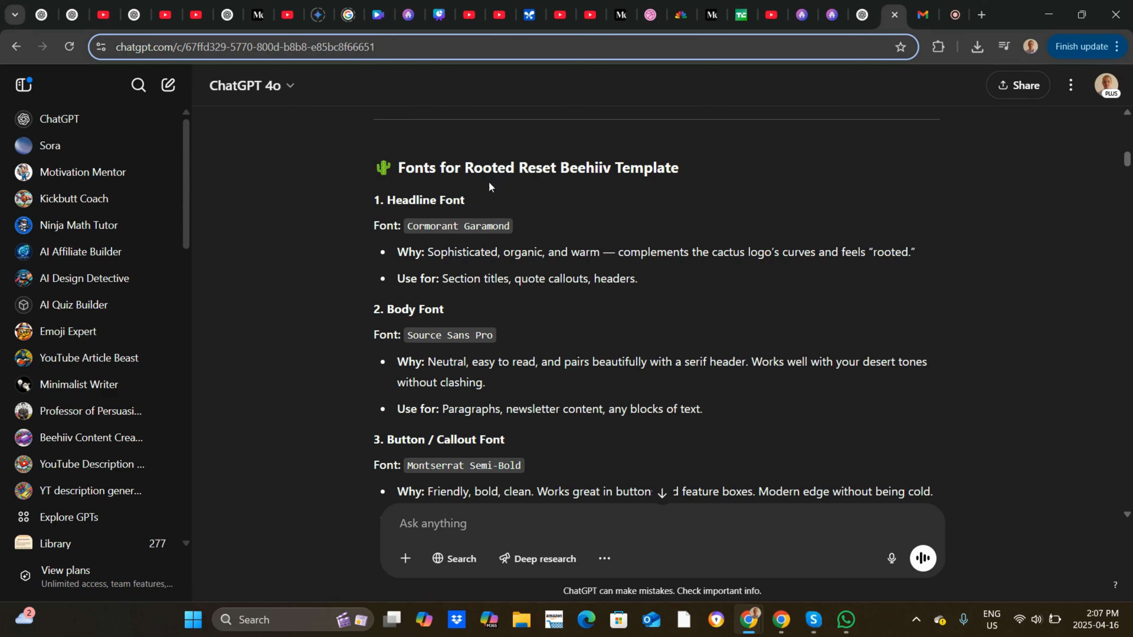
scroll(357, 150, "down", 10)
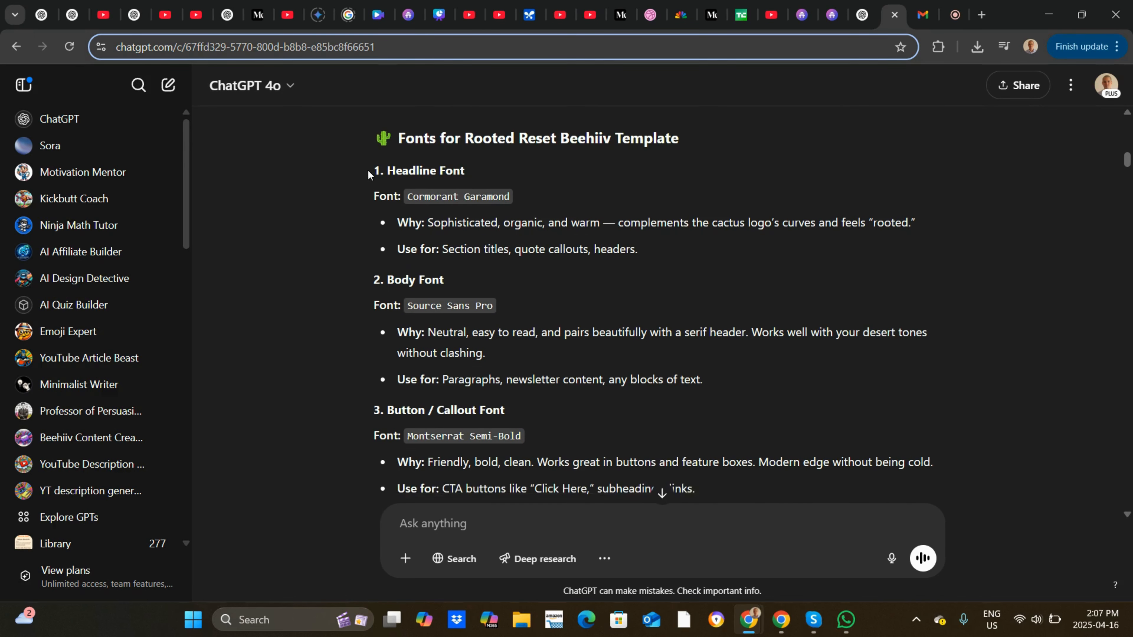
Review the font recommendations again, together with the Font Style Tips on color mapping and text spacing
scroll(361, 149, "down", 6)
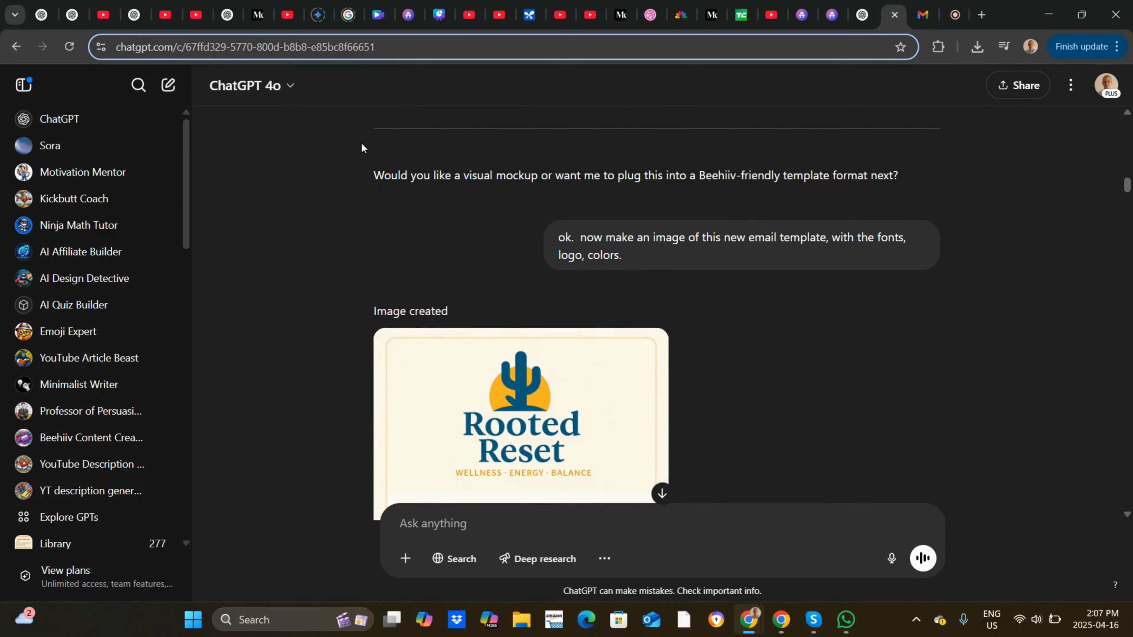
scroll(359, 145, "up", 1)
scroll(349, 129, "up", 15)
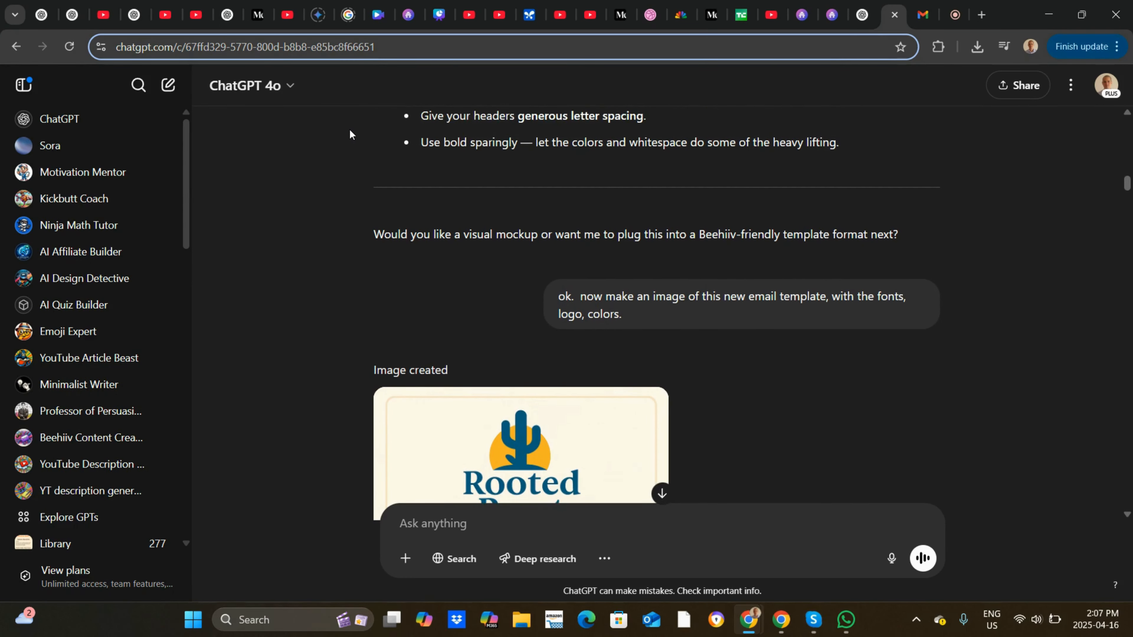
scroll(349, 129, "up", 5)
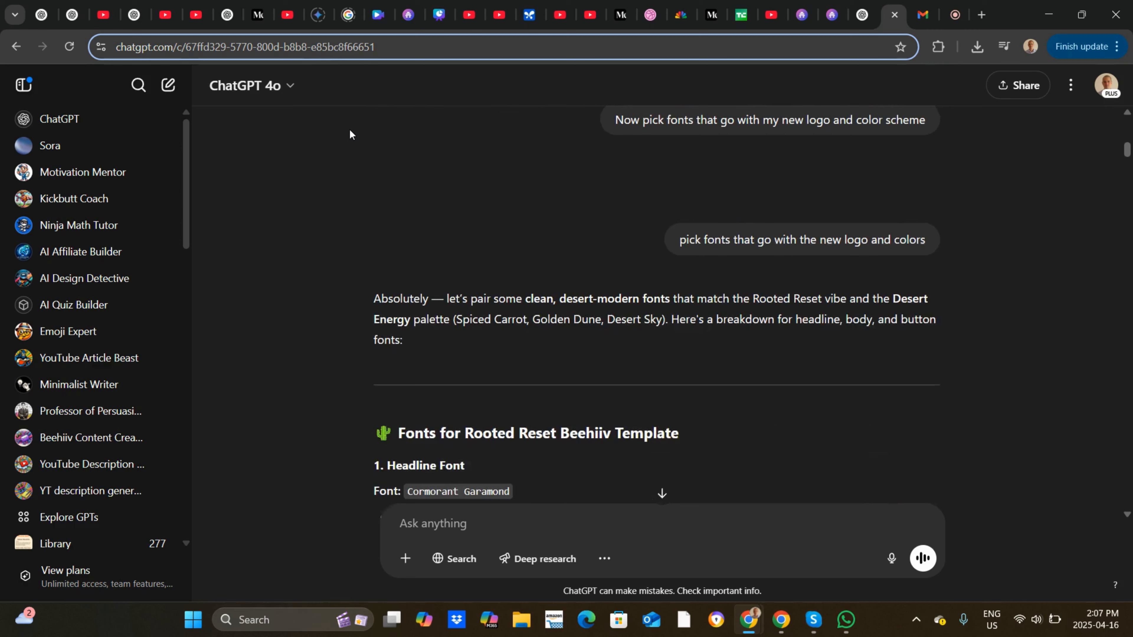
scroll(349, 129, "down", 15)
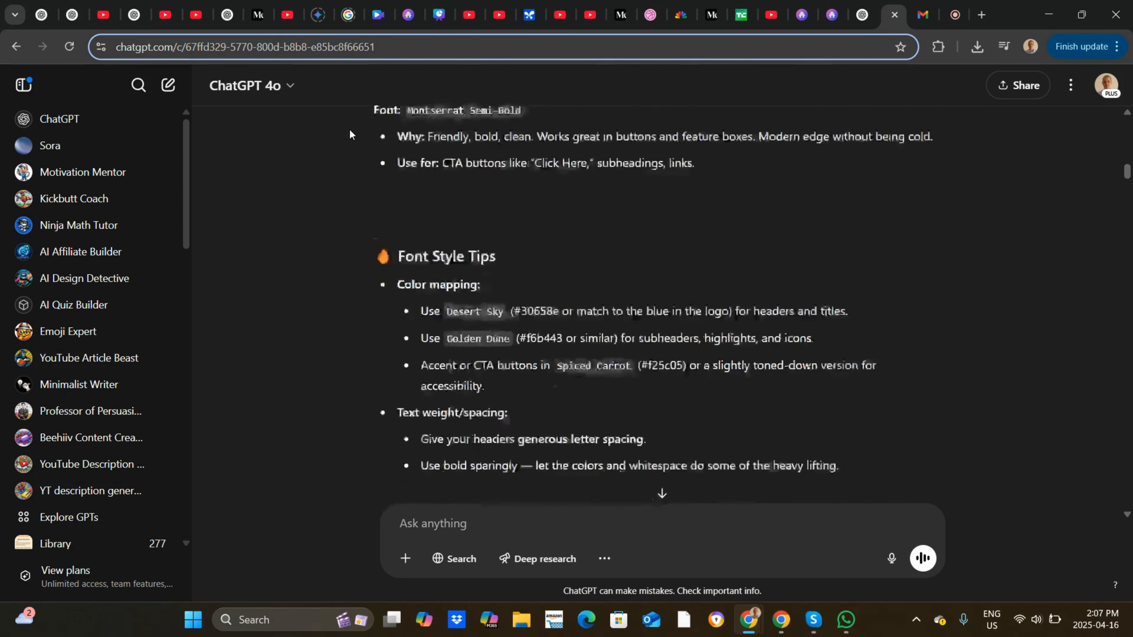
Examine the first generated email template, the prompt with three screenshots asking for more blue, and the resulting blue version
scroll(411, 242, "down", 10)
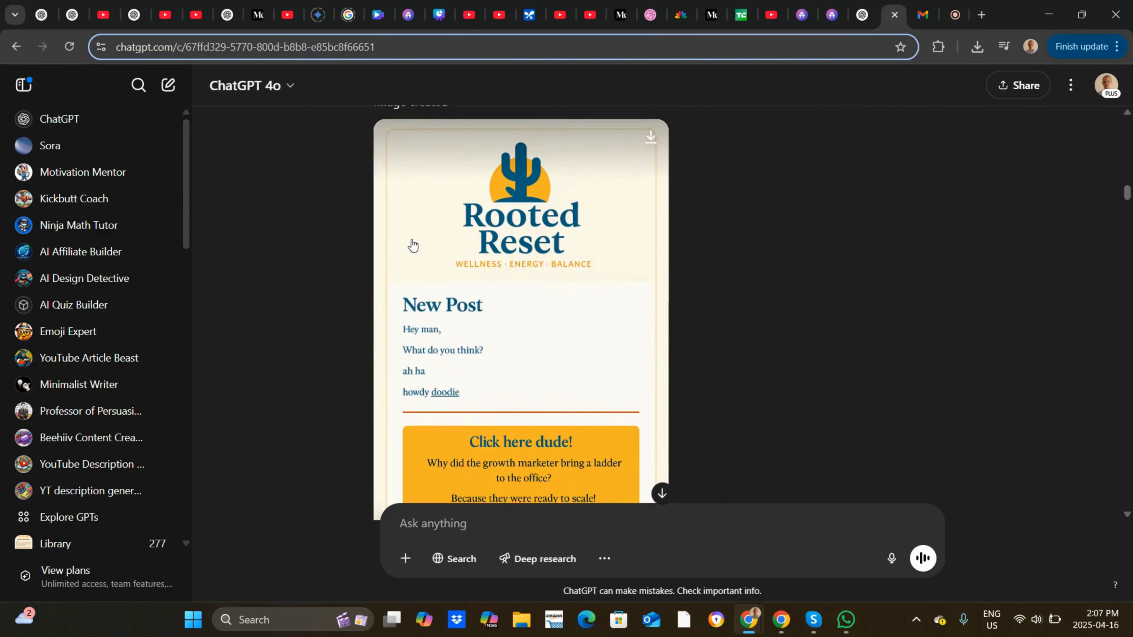
scroll(411, 242, "down", 2)
scroll(412, 237, "up", 4)
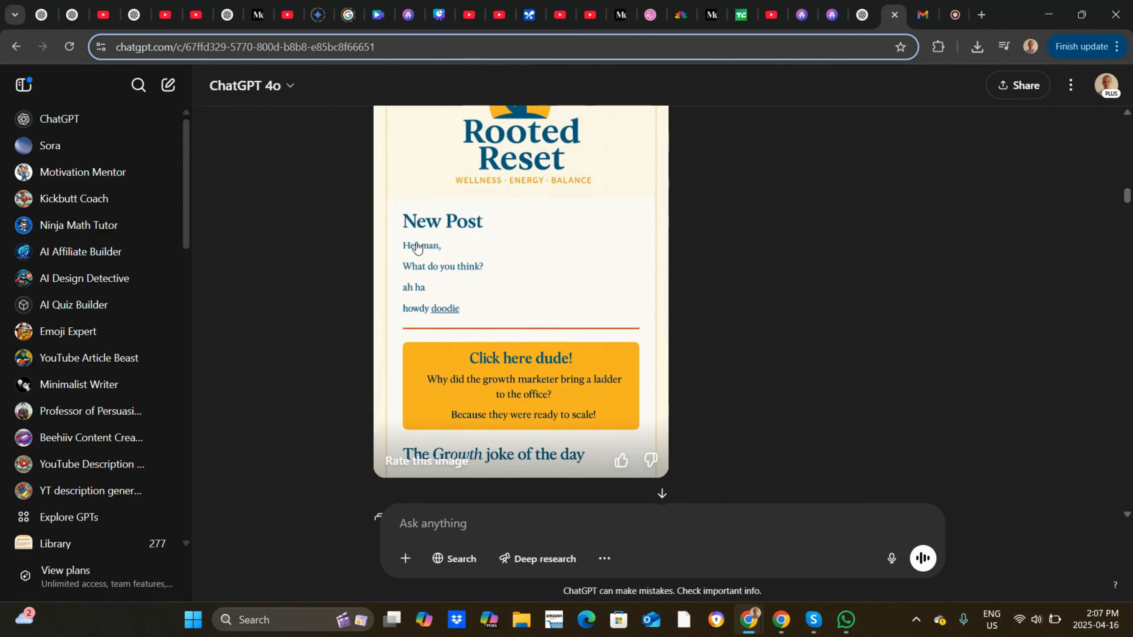
scroll(411, 234, "down", 7)
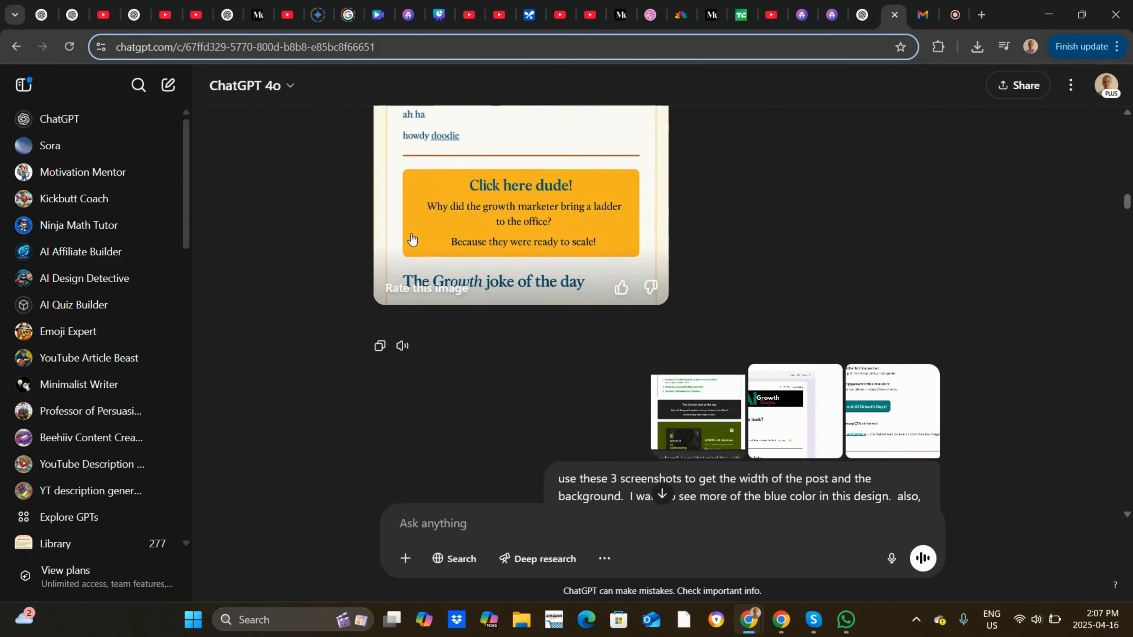
scroll(427, 244, "down", 4)
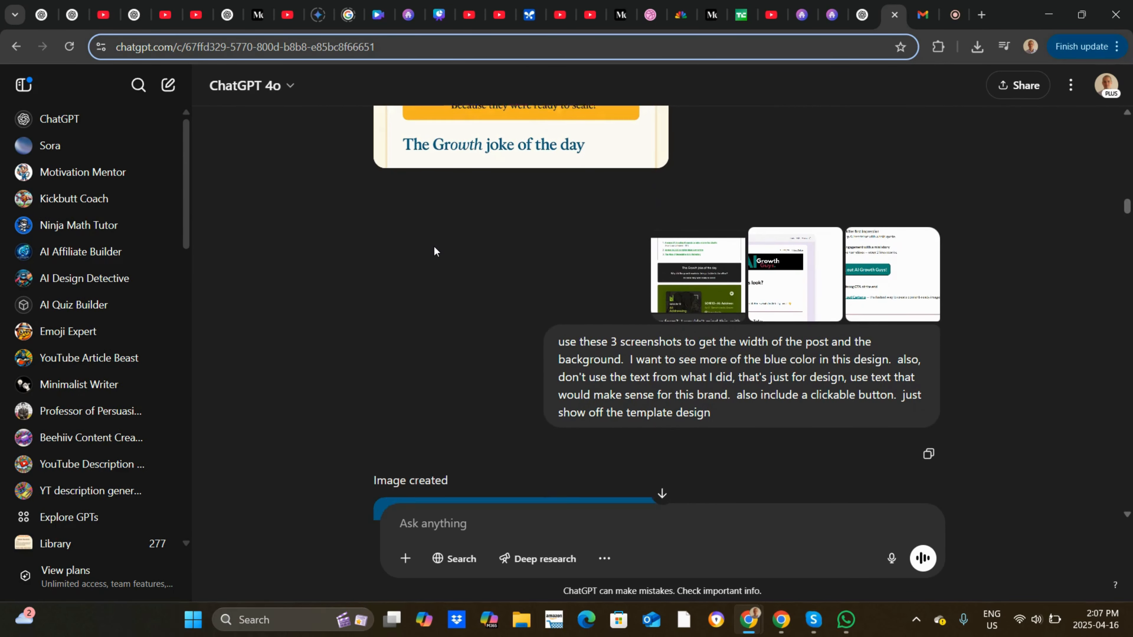
scroll(433, 245, "down", 6)
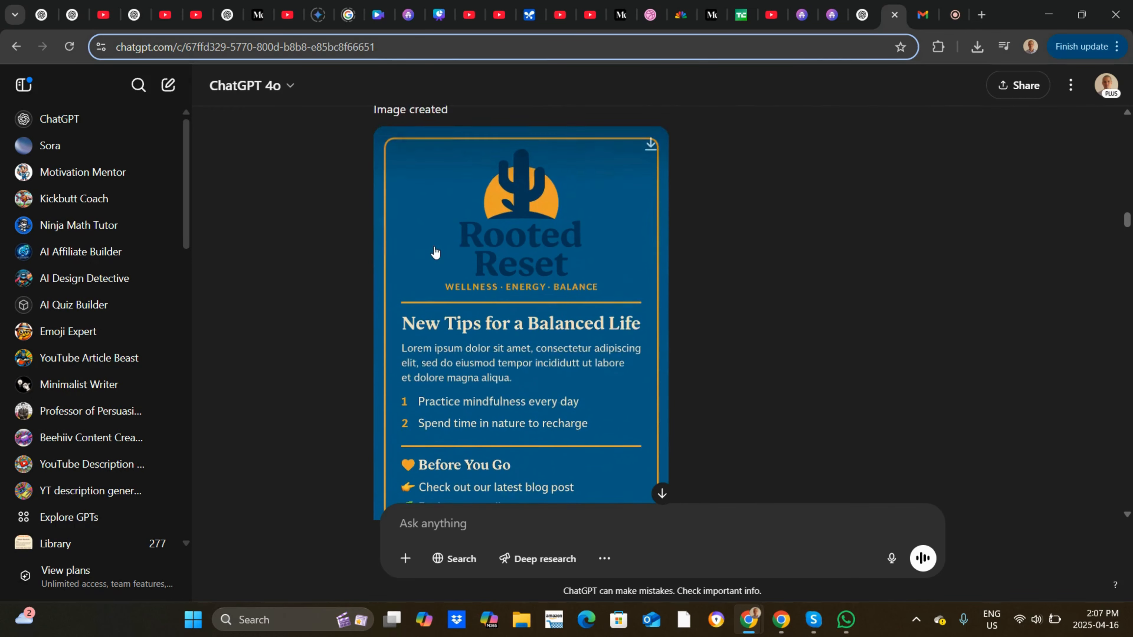
scroll(434, 248, "down", 8)
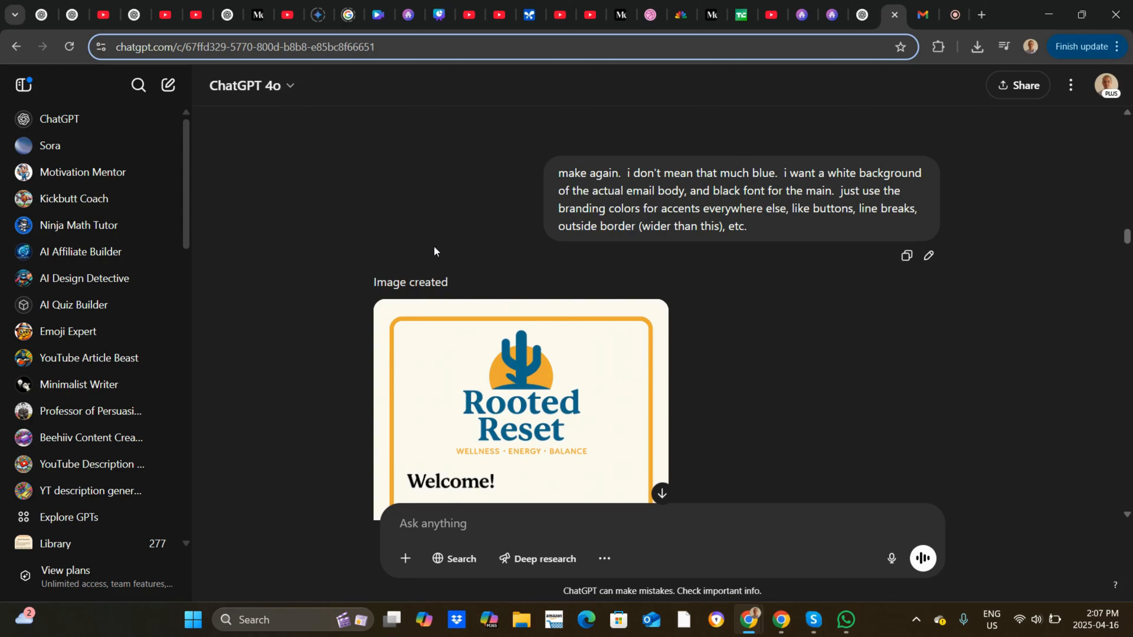
Compare the white-background template revision with the version incorporating the three Desert Energy colors more, including its enlarged image
scroll(445, 179, "down", 6)
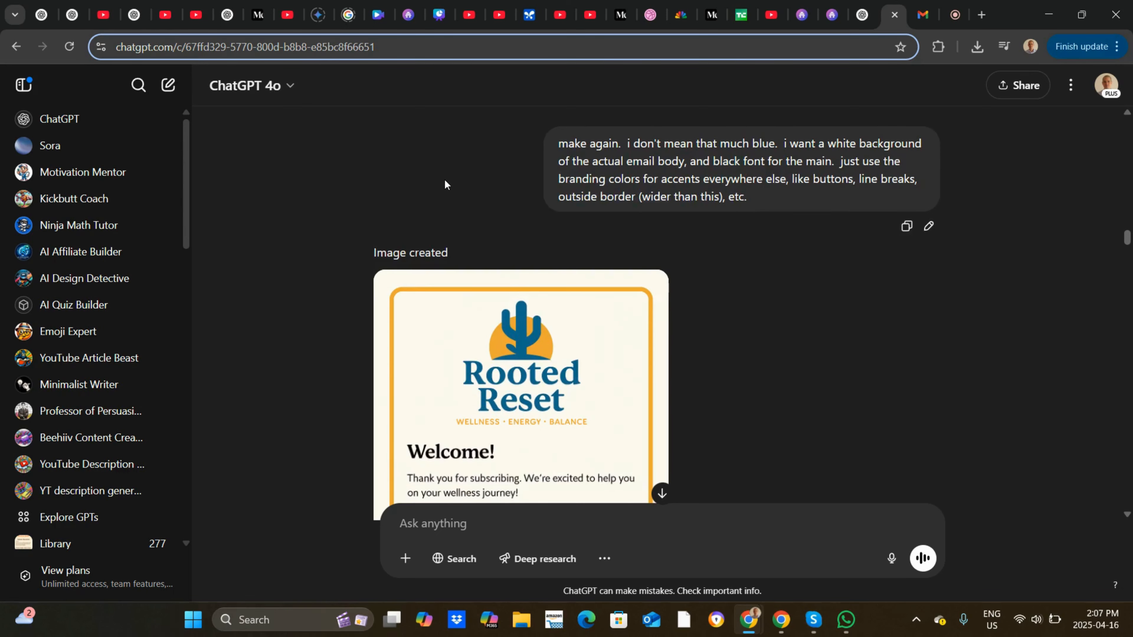
scroll(445, 181, "down", 7)
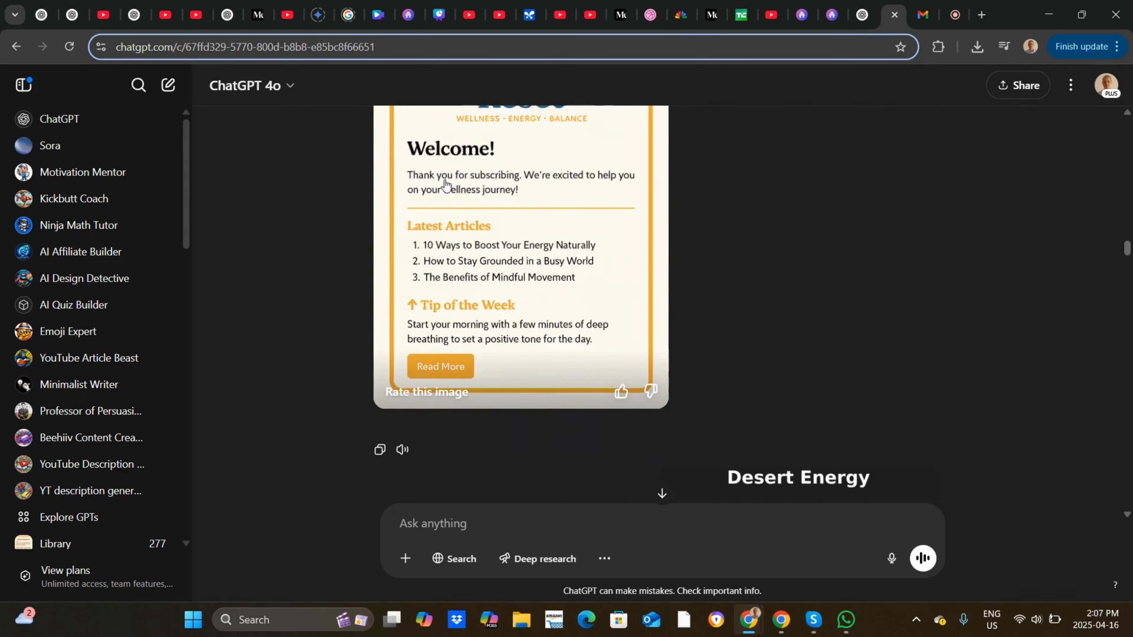
scroll(444, 179, "down", 5)
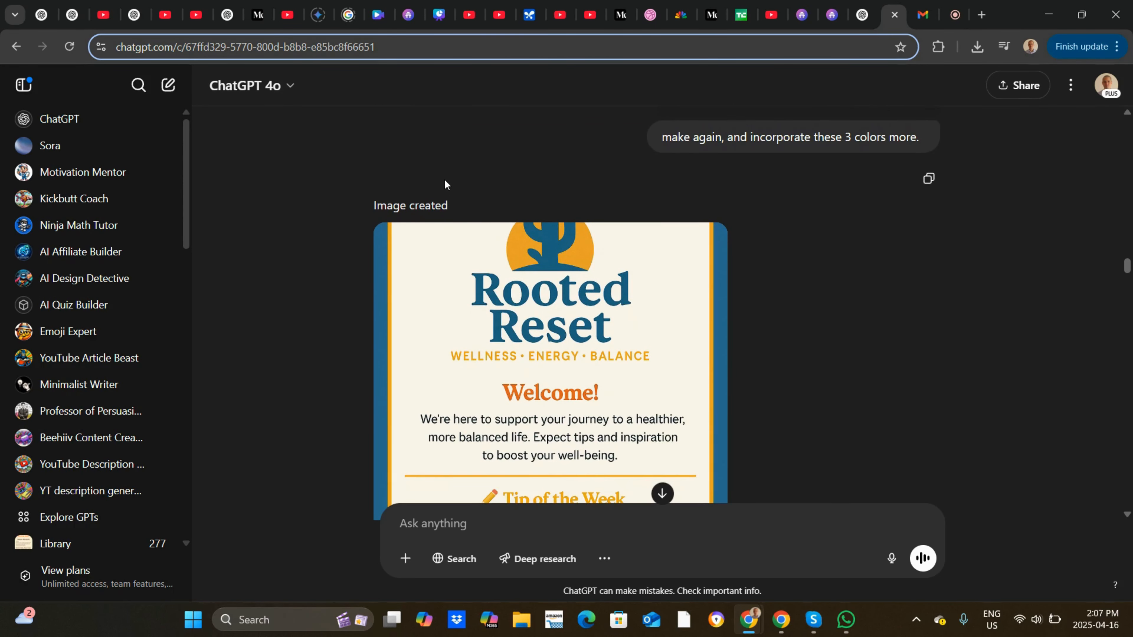
scroll(445, 180, "up", 1)
scroll(467, 187, "down", 2)
scroll(468, 188, "down", 1)
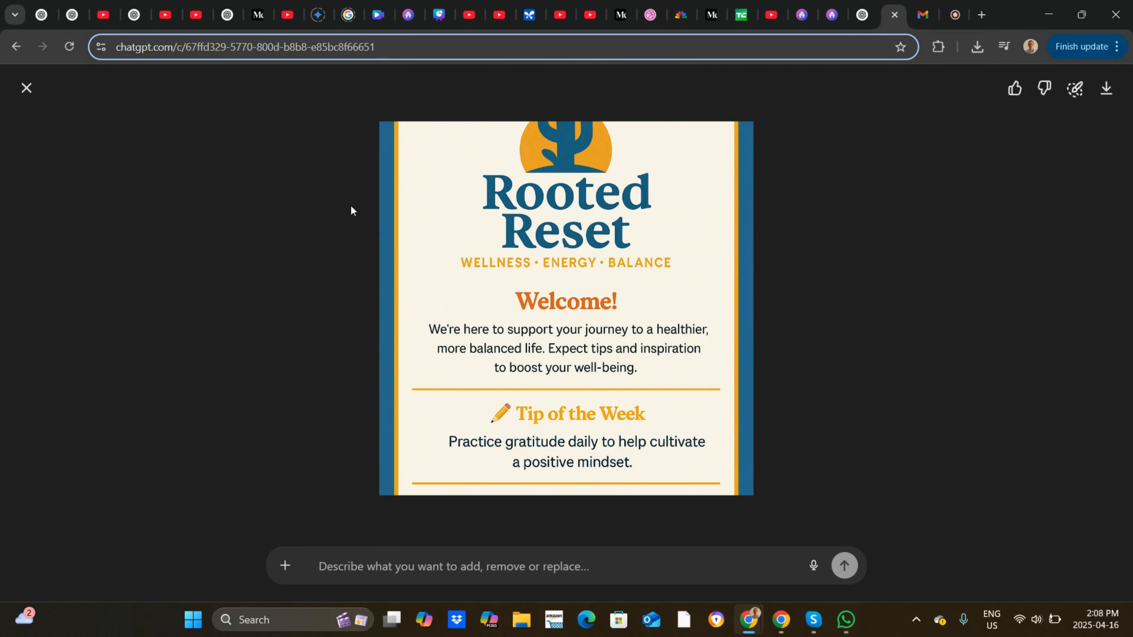
left_click(28, 102)
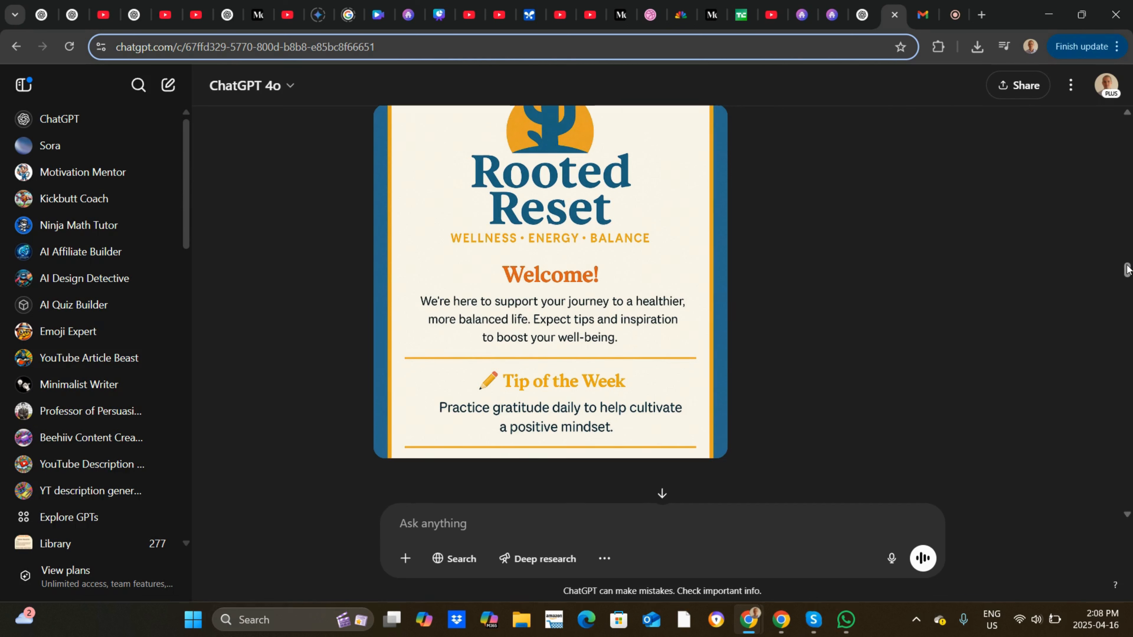
Skip ahead in the conversation to the coffee mug prompt and inspect the generated mug with the Rooted Reset logo
left_click_drag(1128, 270, 1126, 356)
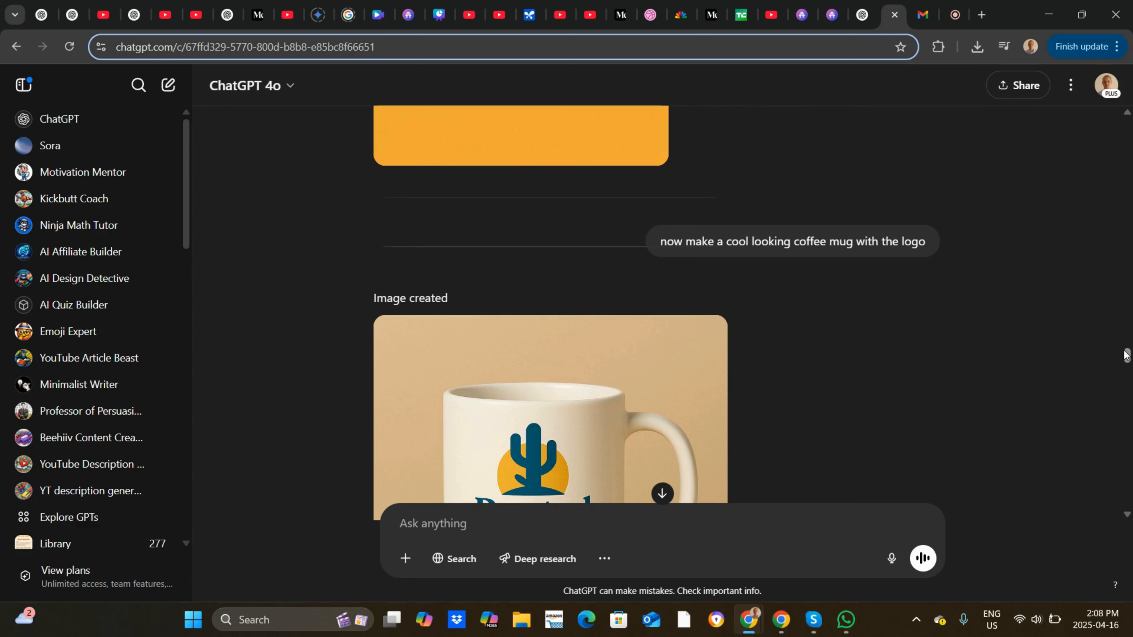
scroll(1125, 356, "down", 1)
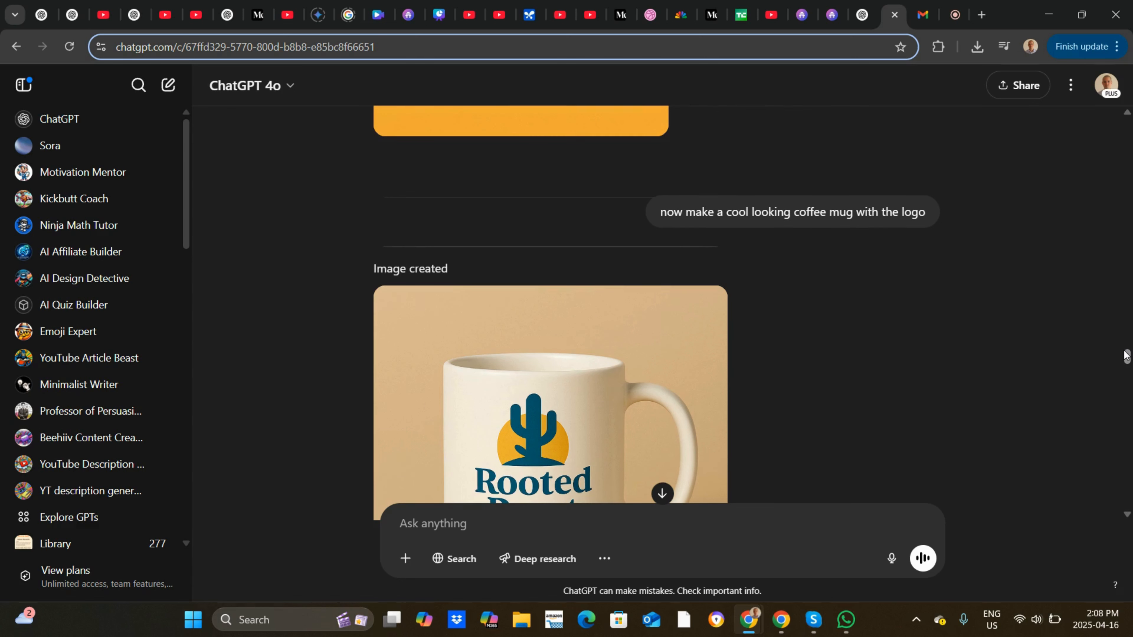
scroll(1125, 356, "down", 5)
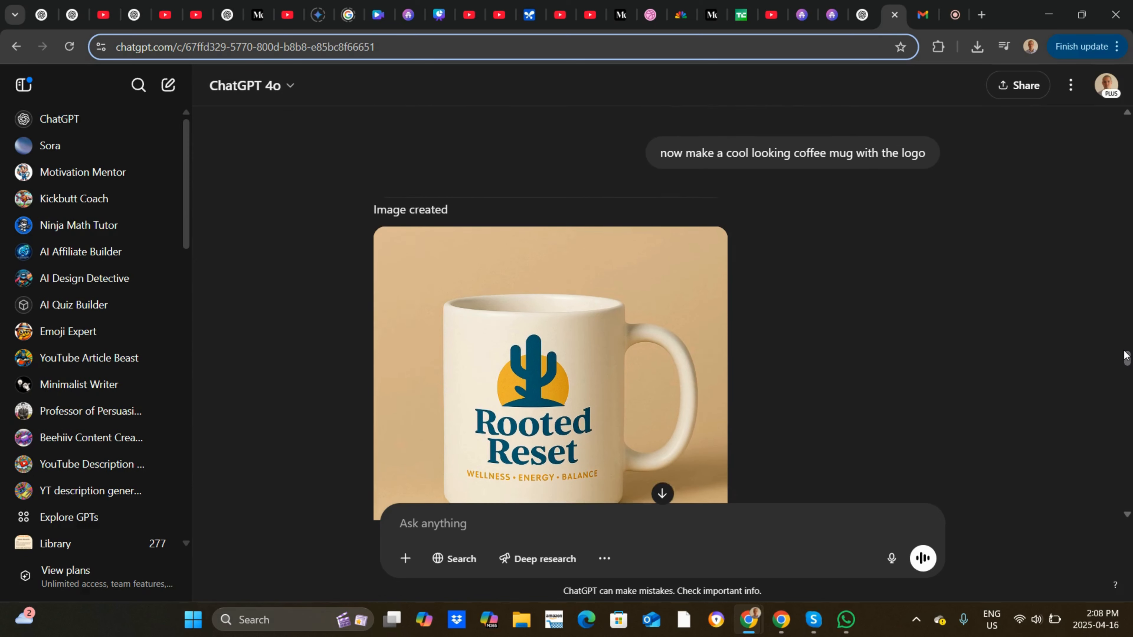
scroll(1125, 356, "down", 10)
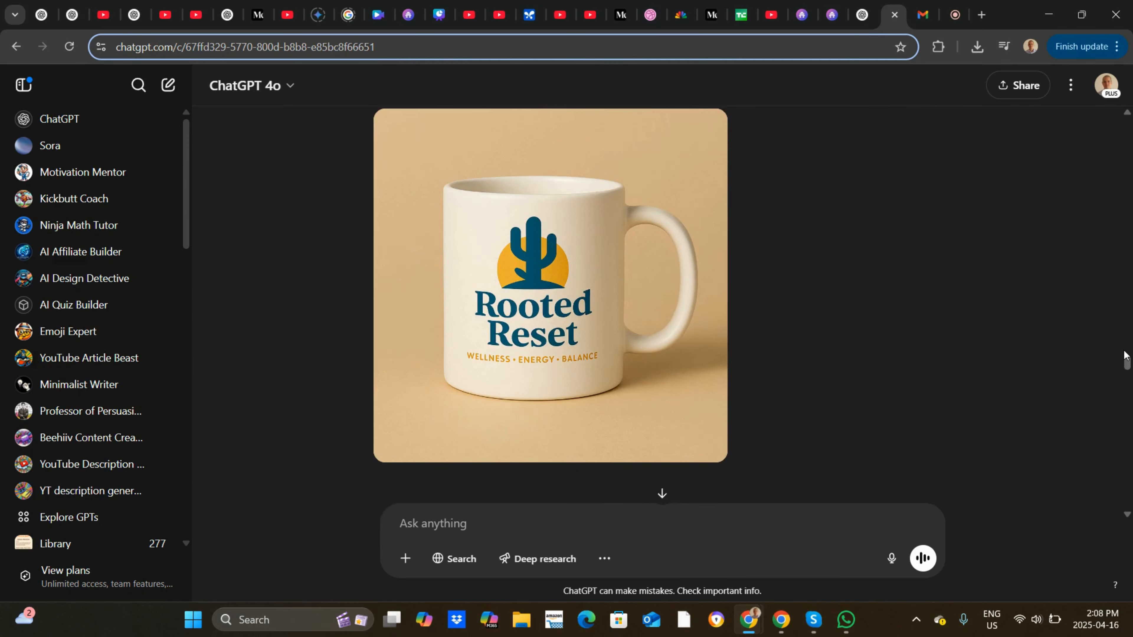
Review the white hoodie prompt, the uploaded model photo and the generated images of the model wearing the logo hoodie
scroll(1125, 356, "down", 12)
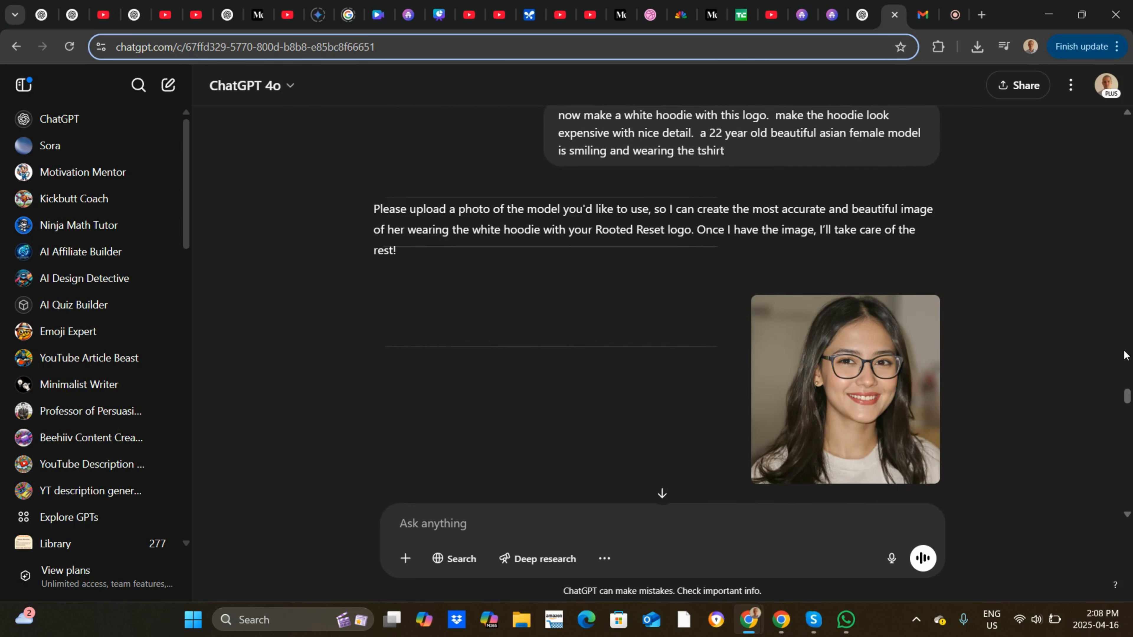
scroll(1124, 355, "down", 7)
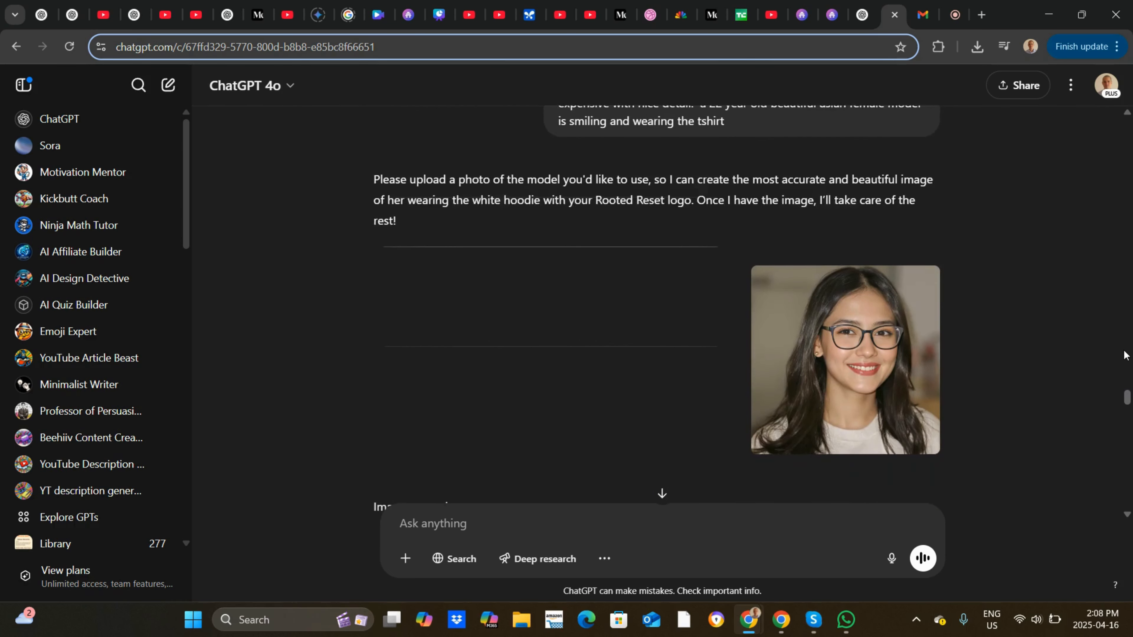
scroll(1124, 355, "down", 1)
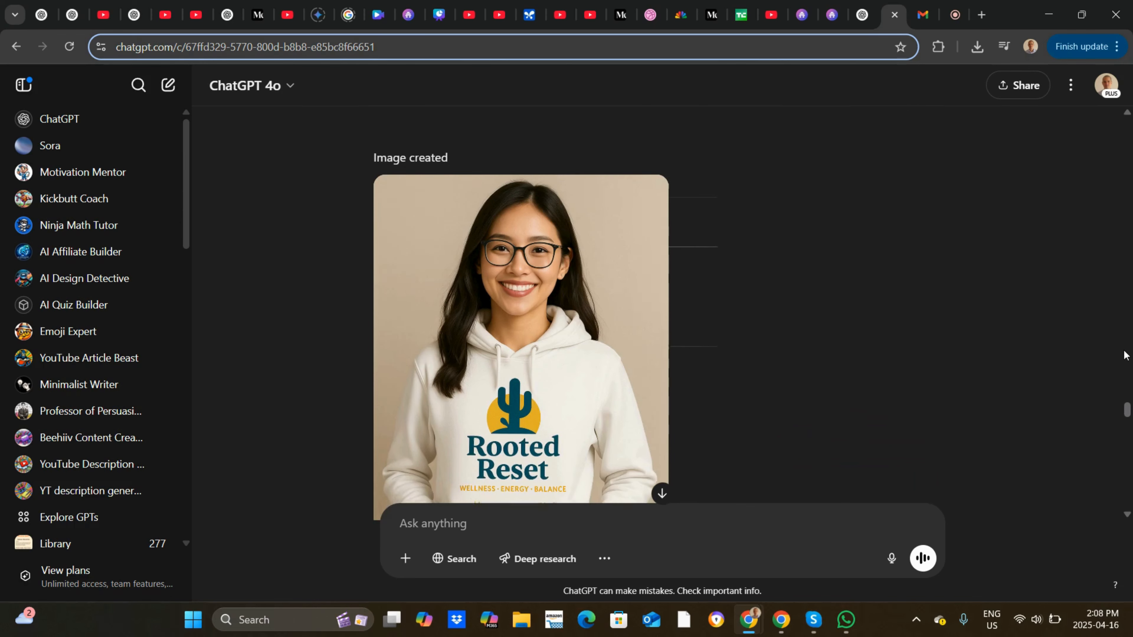
scroll(1125, 351, "down", 3)
scroll(1125, 350, "down", 15)
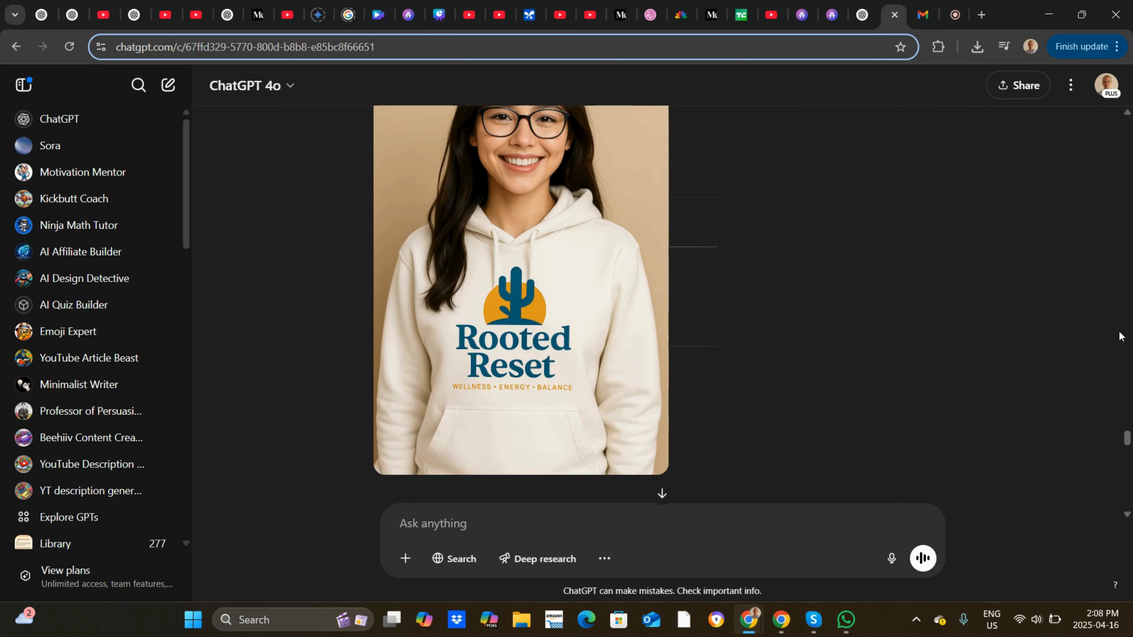
Examine the folded black hoodies shown in a store and the follow-up prompt for a white, Apple-store-like background
scroll(1119, 336, "down", 10)
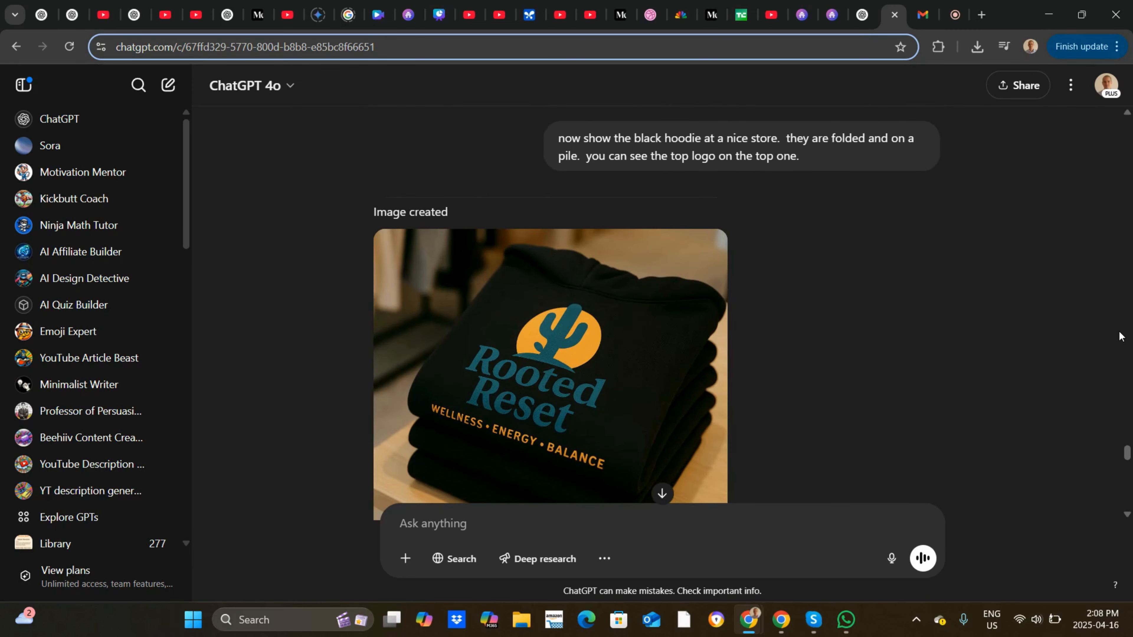
scroll(1122, 342, "down", 3)
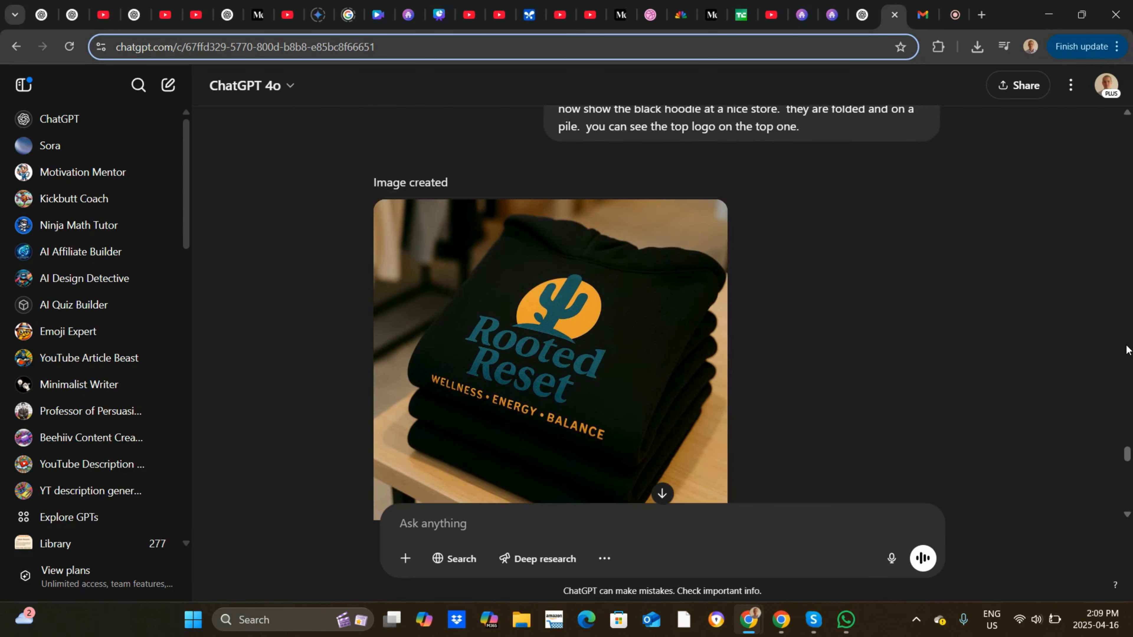
scroll(1126, 348, "down", 10)
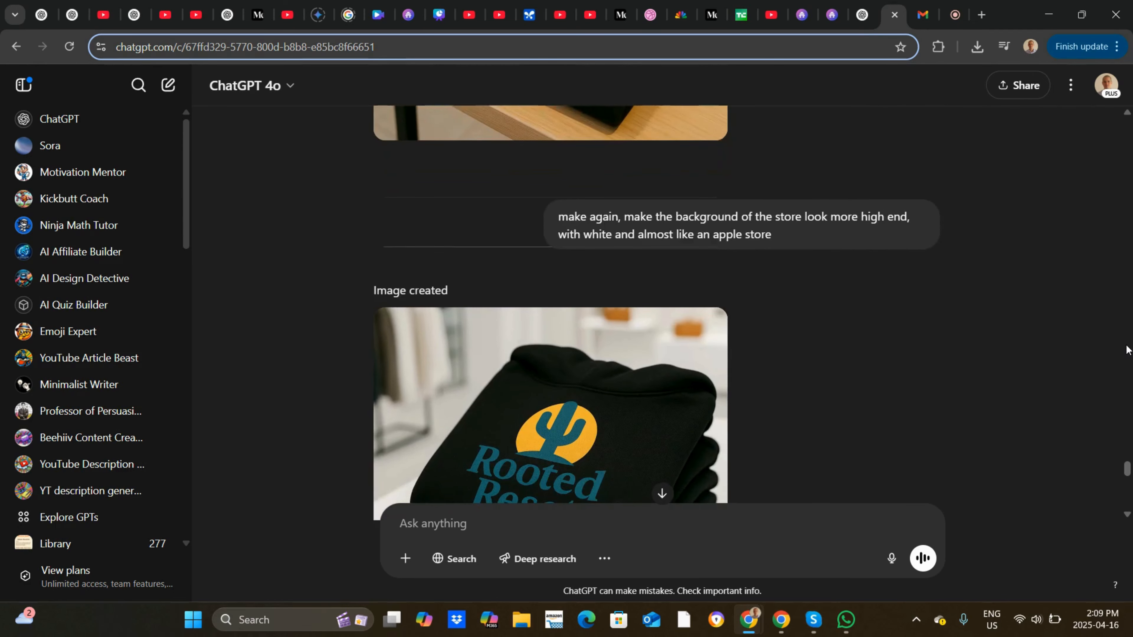
Read the prompt for an email template selling mugs and hoodies, and inspect the generated Merchandise design down to its Shop Now button
scroll(1126, 348, "down", 7)
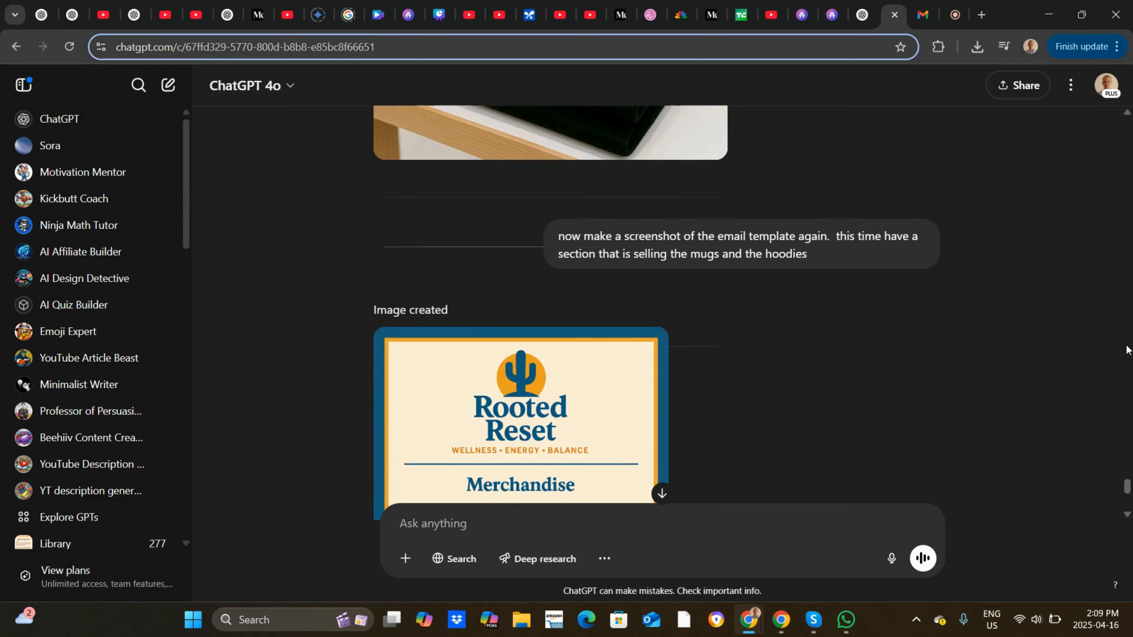
scroll(1126, 348, "down", 4)
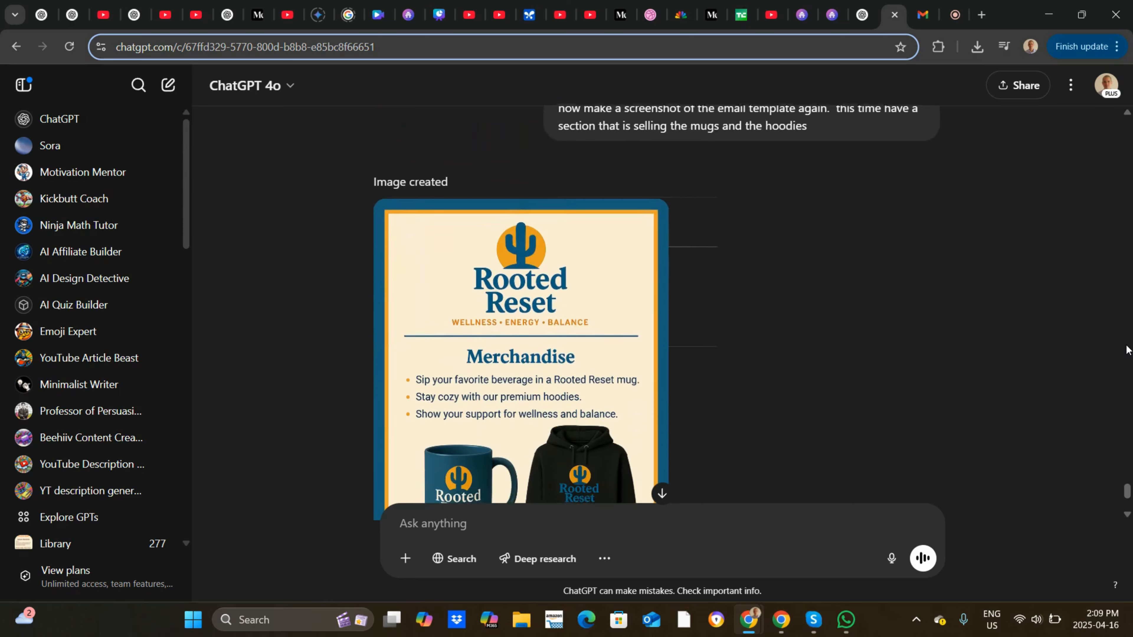
scroll(1126, 348, "down", 2)
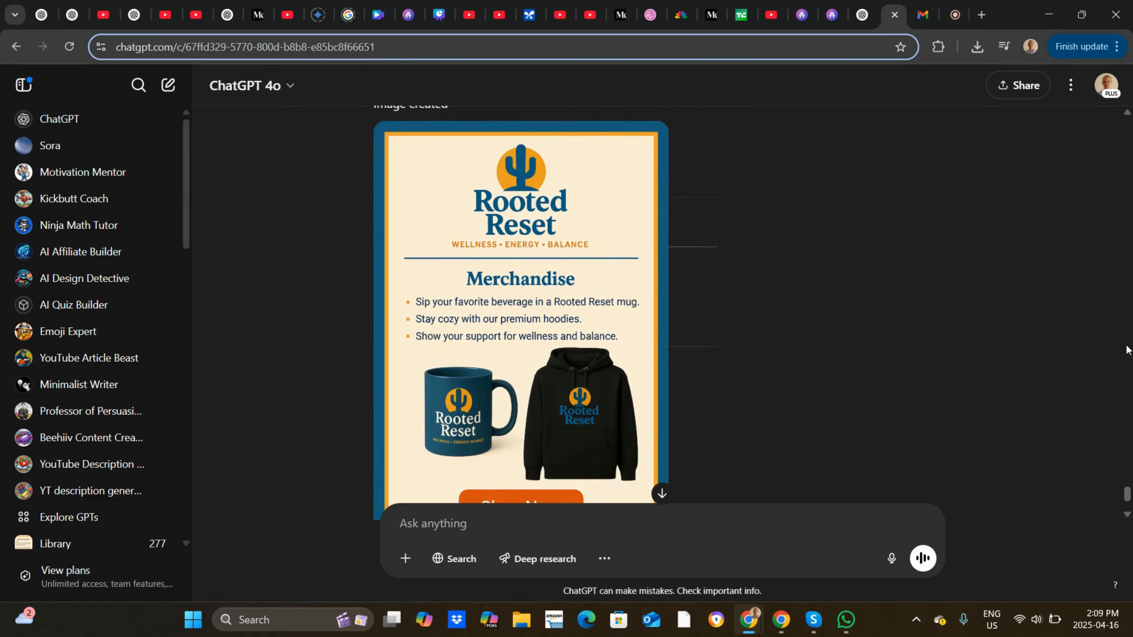
scroll(1126, 348, "up", 1)
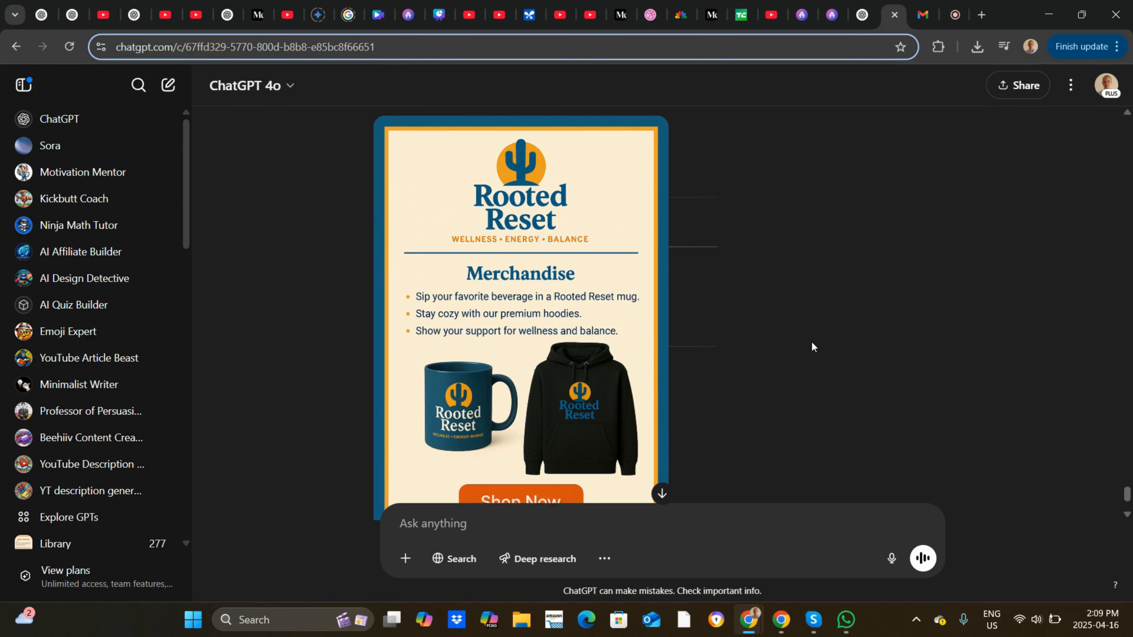
scroll(811, 341, "down", 1)
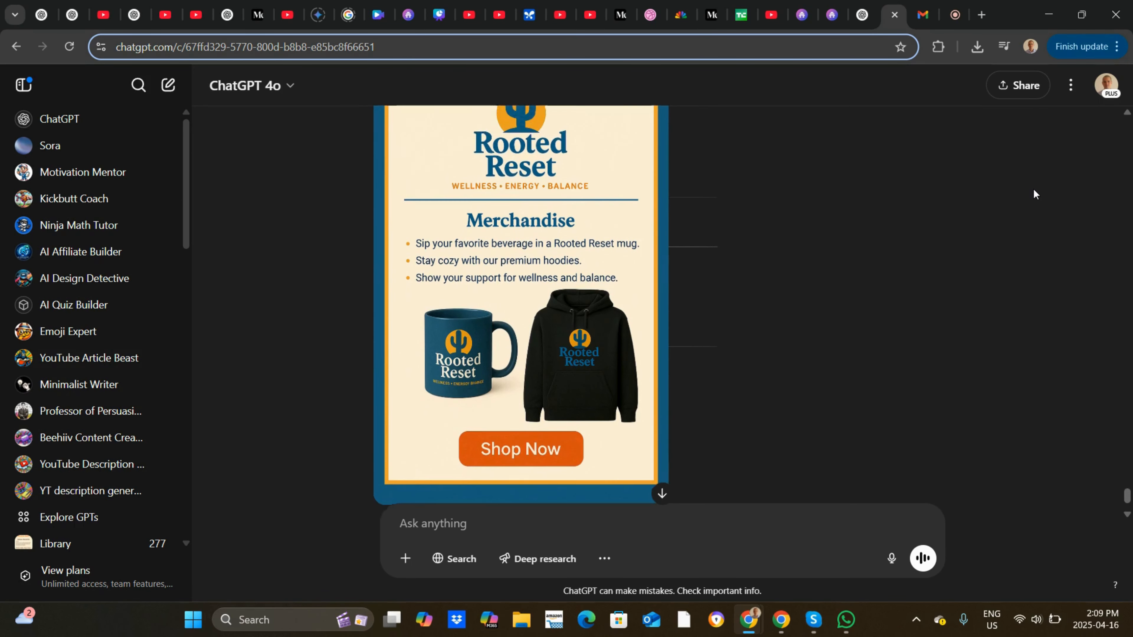
Download the generated Rooted Reset Merchandise email template image
scroll(1034, 193, "up", 3)
mouse_move(582, 271)
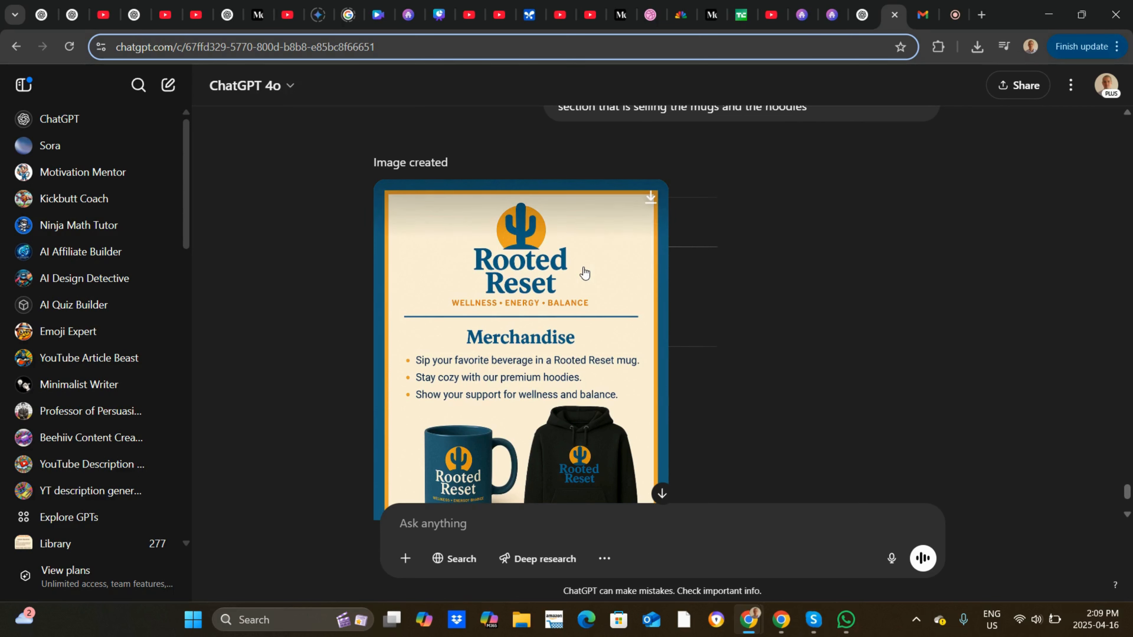
left_click(651, 199)
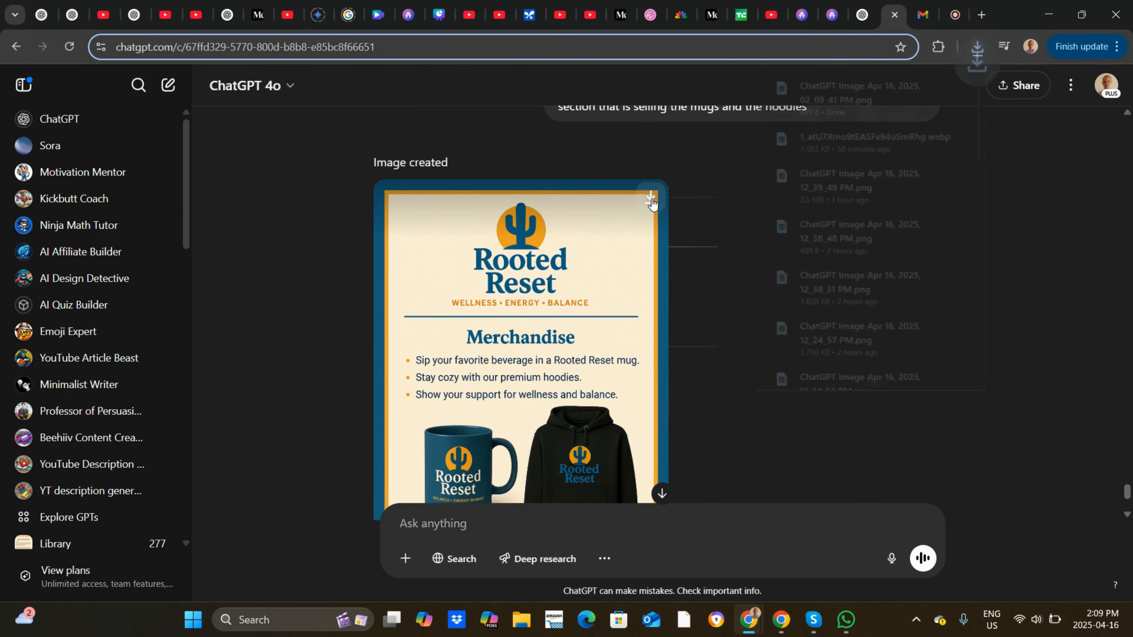
View the rest of the merchandise design, and switch to the beehiiv draft post "How does this look?" in the editor
mouse_move(1126, 497)
left_mouse_down()
mouse_move(1126, 510)
mouse_move(1125, 490)
mouse_move(1125, 499)
left_mouse_up()
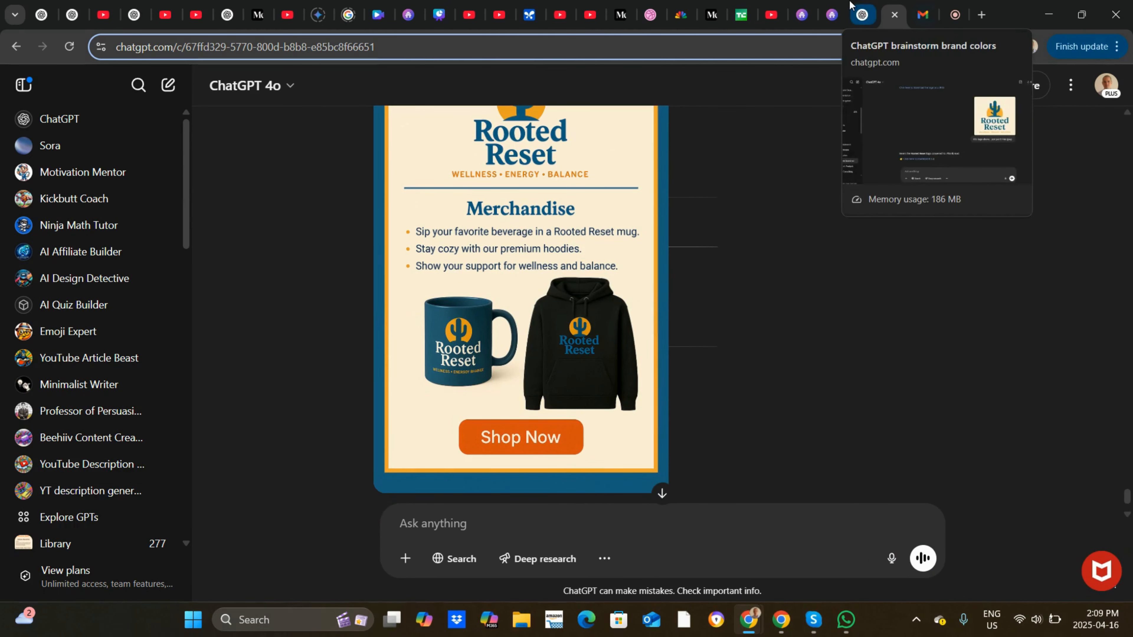
left_click(831, 9)
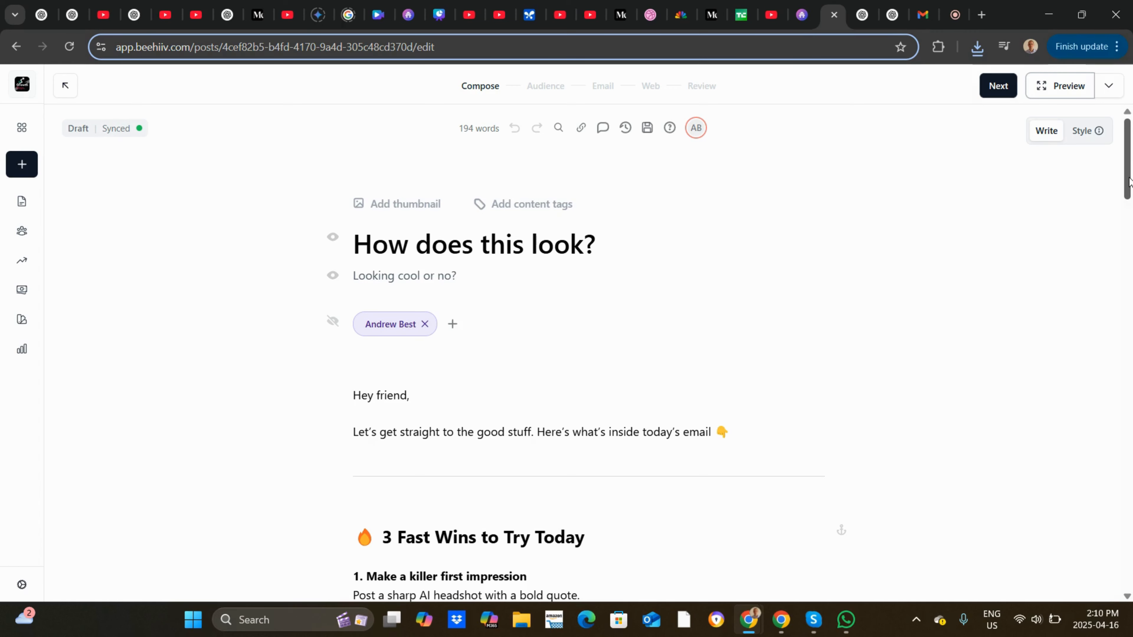
Preview the "How does this look?" post as a desktop email, look through its banner, headings and button, and close the preview
left_click_drag(1129, 181, 1105, 159)
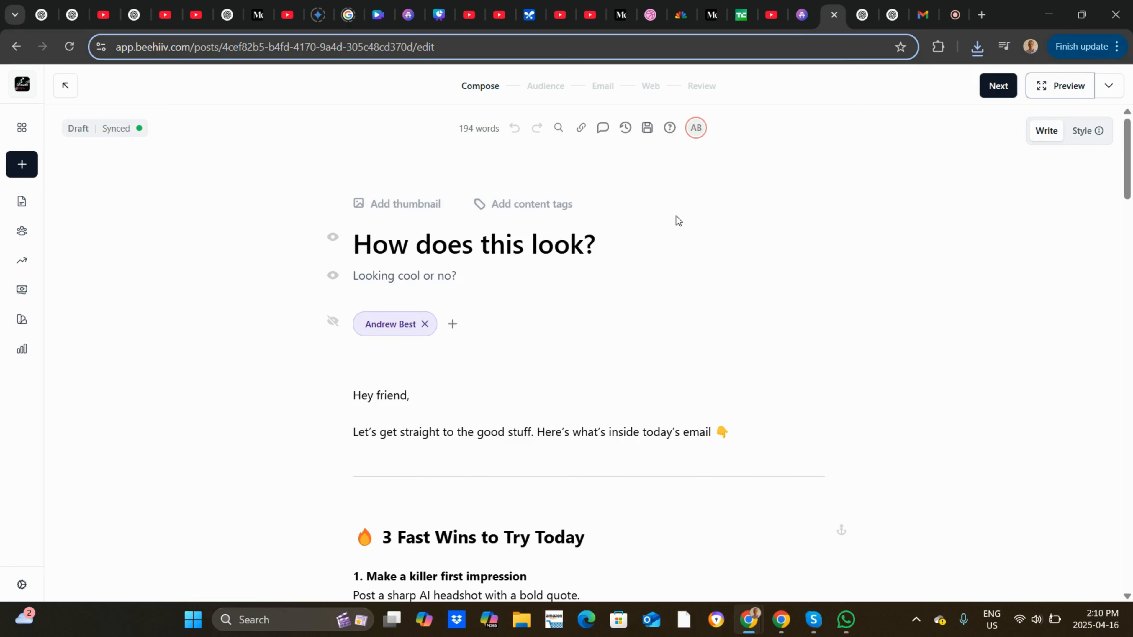
left_click(1064, 86)
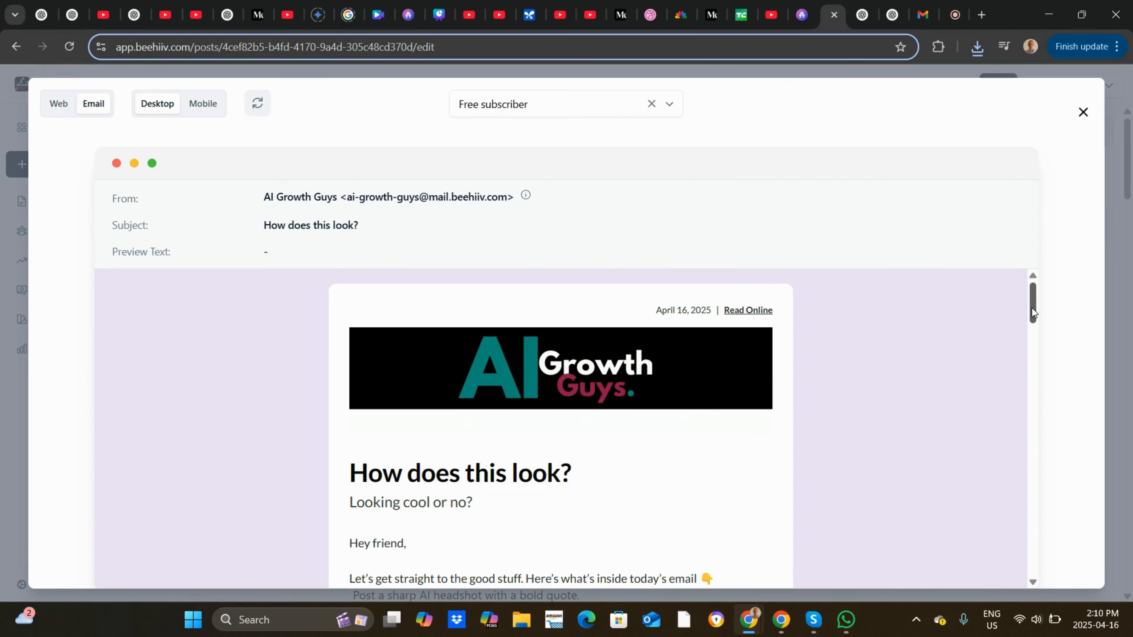
left_click_drag(1033, 308, 1030, 350)
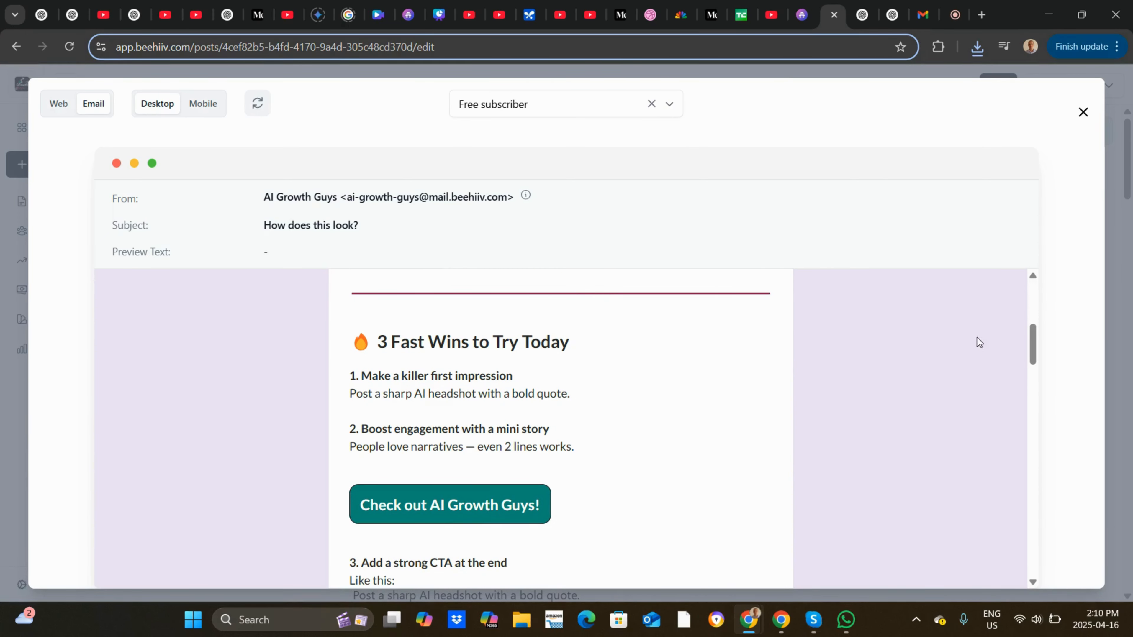
left_click_drag(1036, 351, 950, 249)
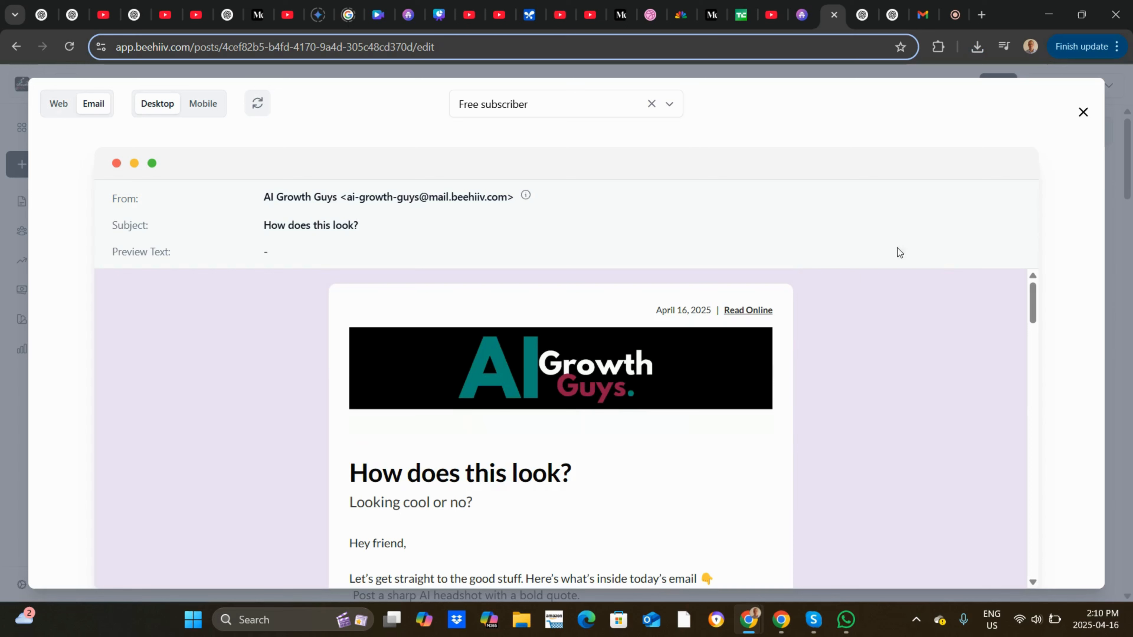
left_click(1083, 117)
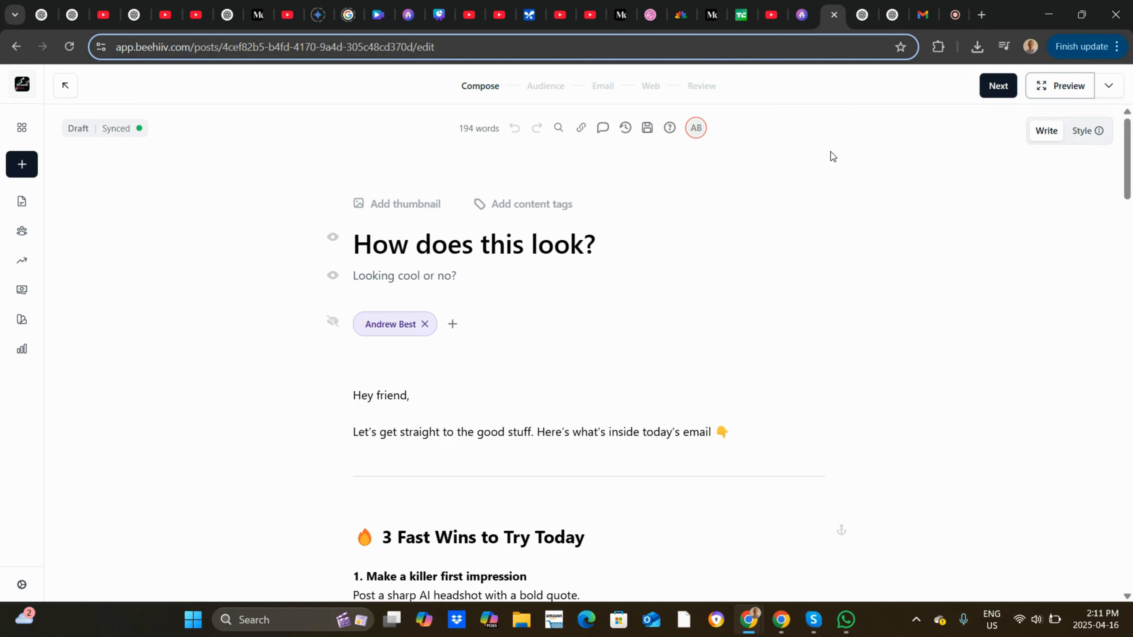
Switch to the beehiiv "New template" draft, show its style settings, and capture a screenshot of the Colors section
left_click(805, 5)
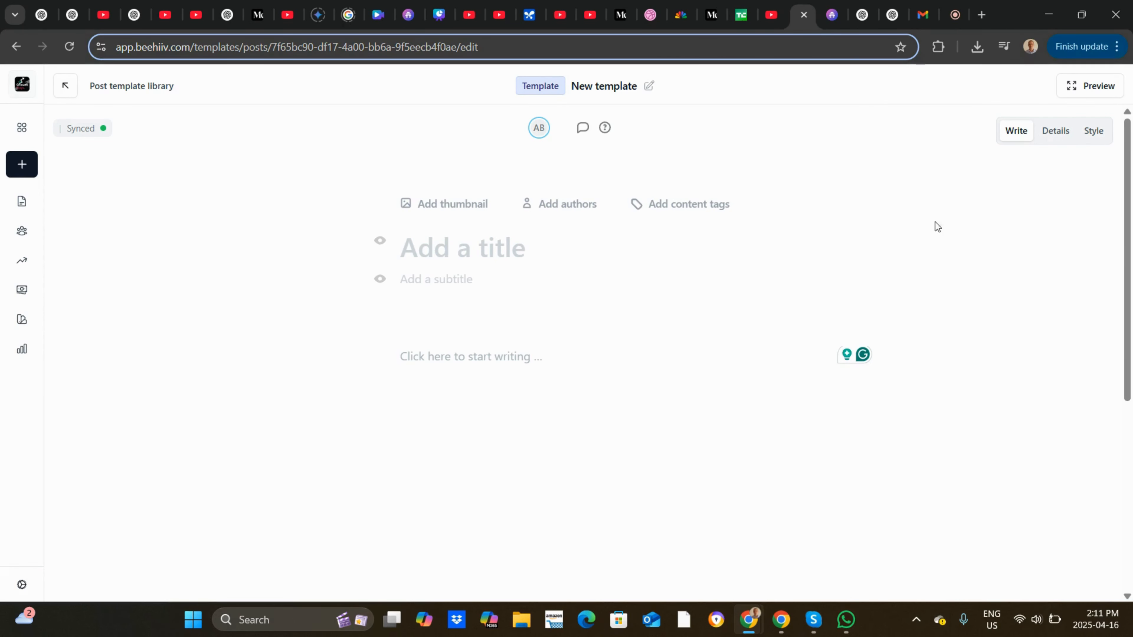
left_click(1095, 131)
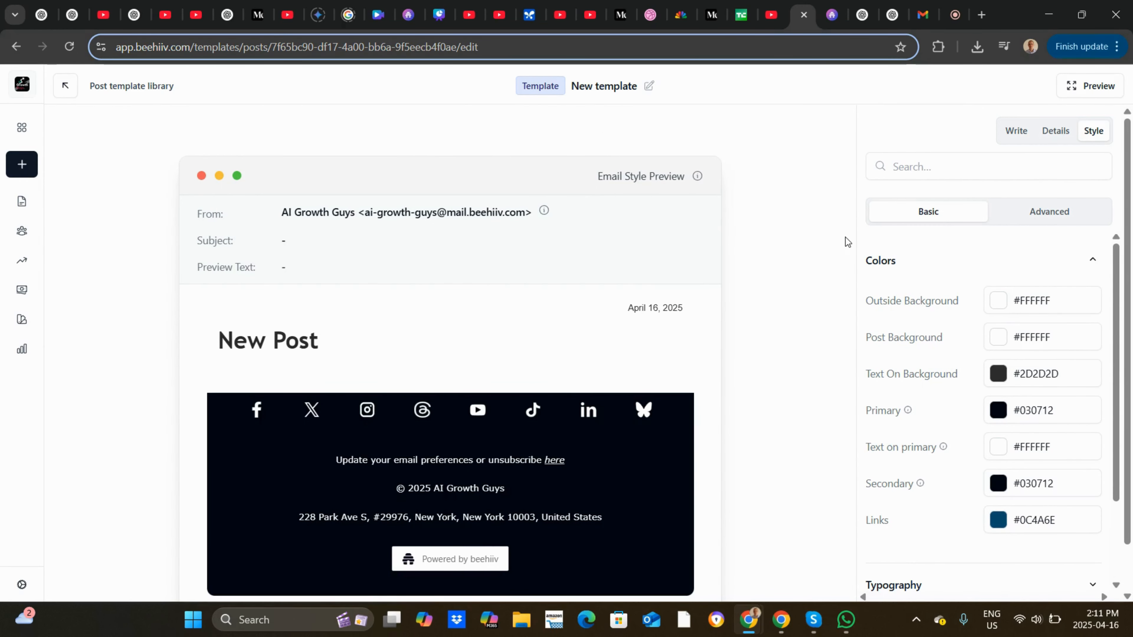
key("super+shift+s")
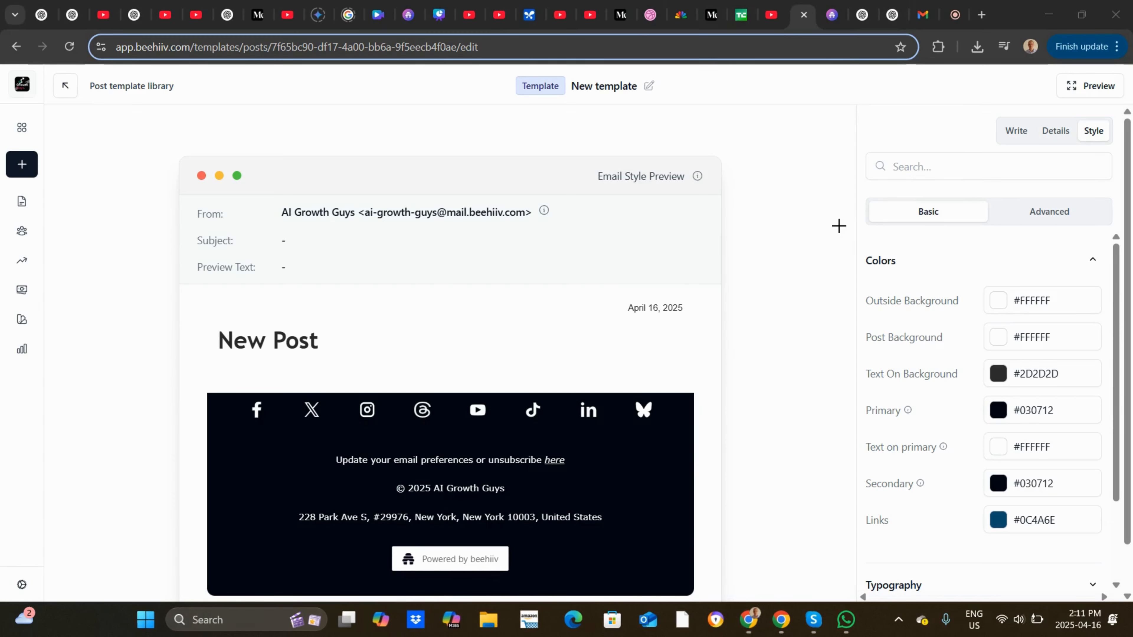
left_click_drag(836, 223, 1129, 589)
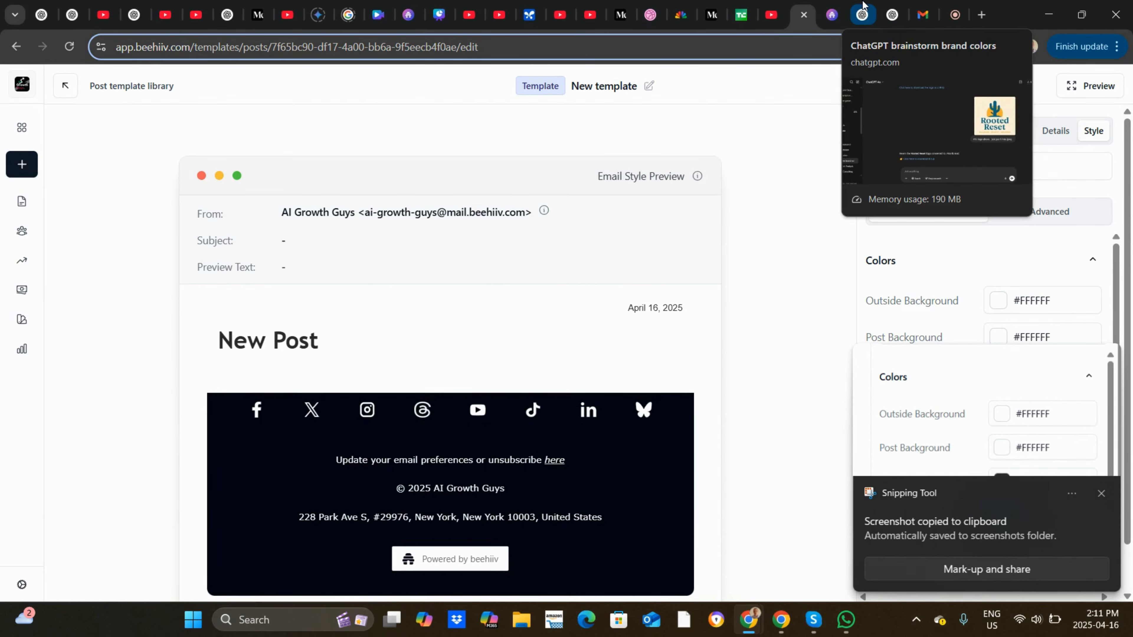
Send the colors screenshot in ChatGPT's Rooted Reset merchandise chat with "tell me what numbers i should change to get the newsletter template like this"
left_click(864, 6)
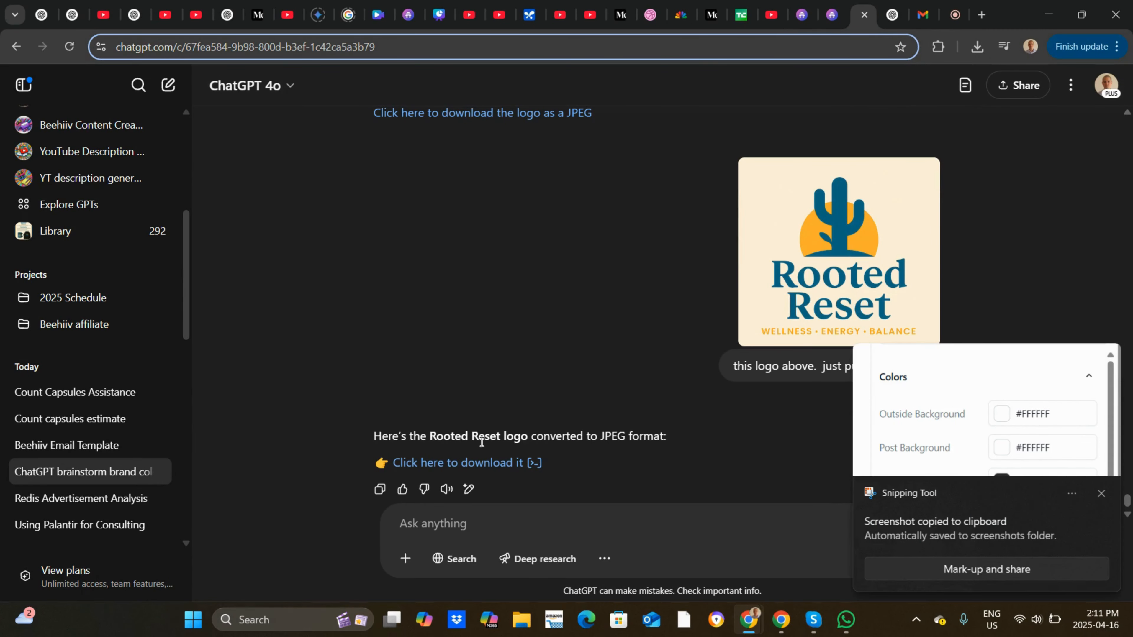
left_click(896, 5)
left_click(498, 531)
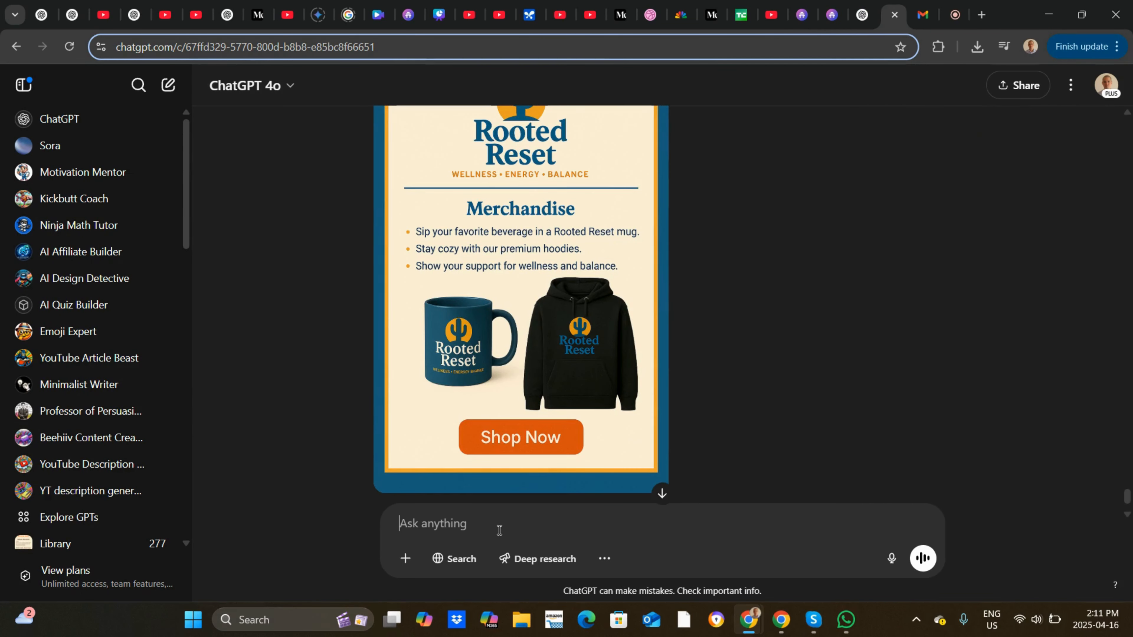
key("ctrl+v")
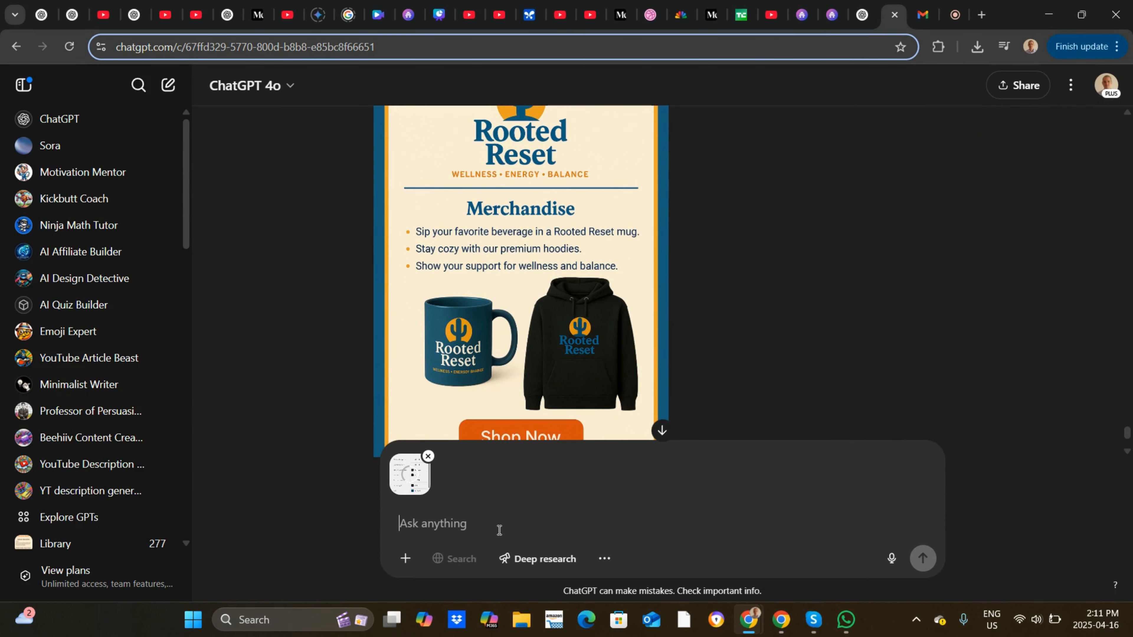
type("tell")
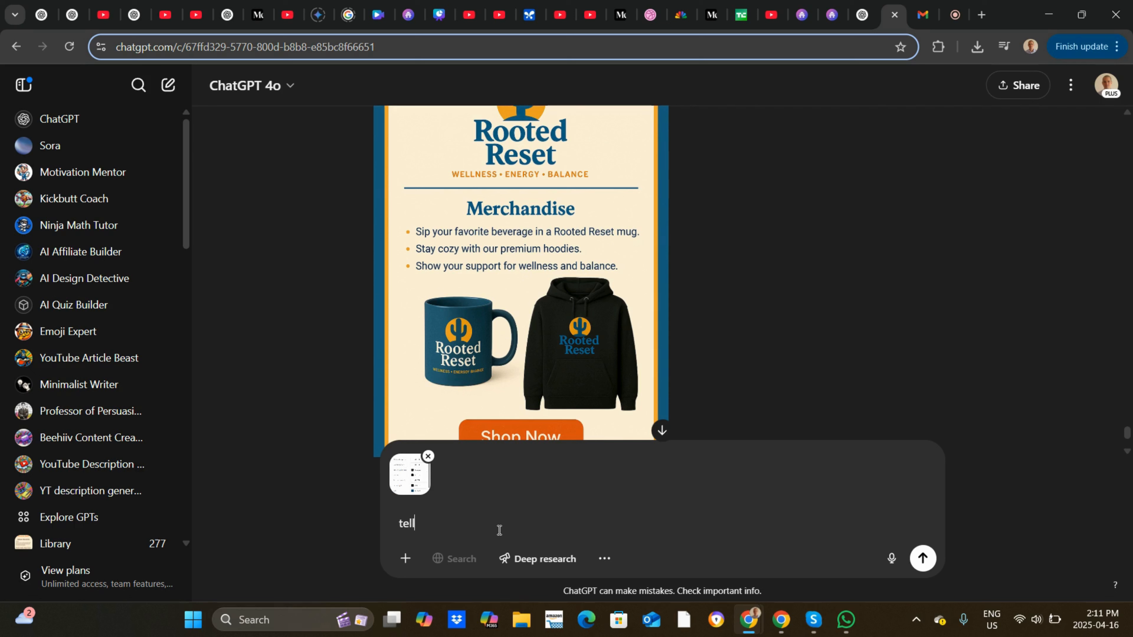
type(" me what ")
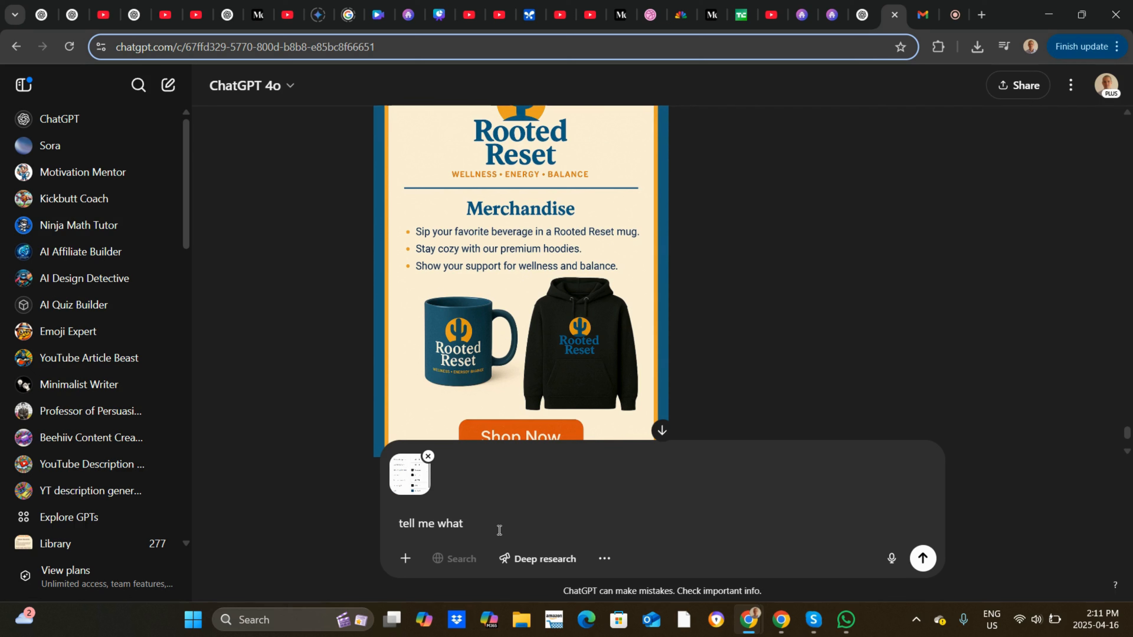
type("numbers i should change t")
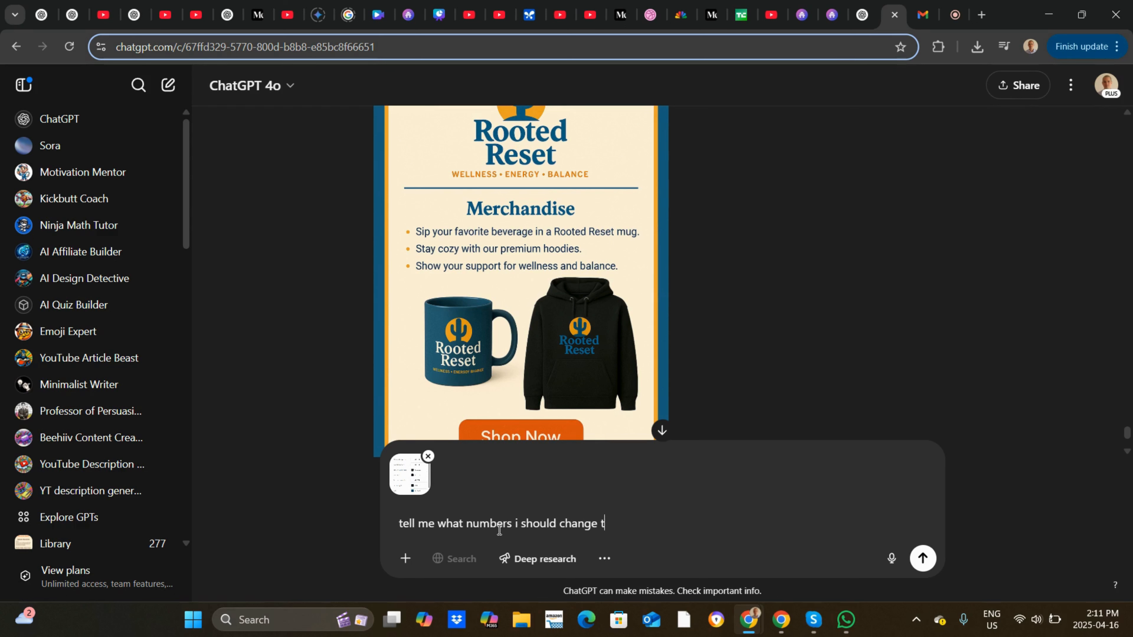
type("o get the newsletter templ")
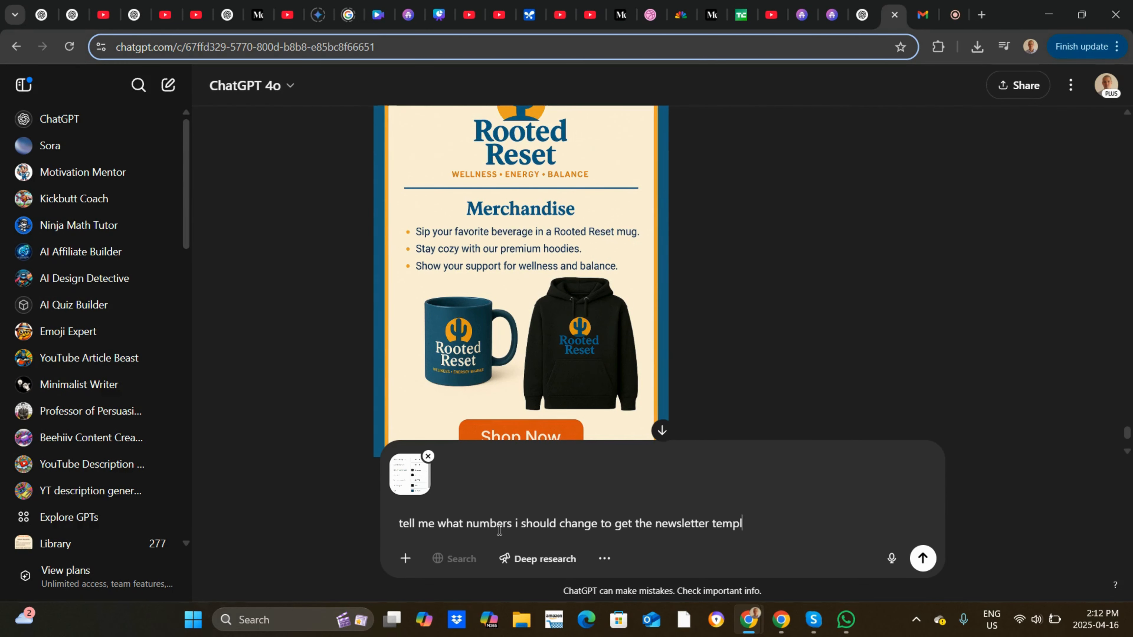
type("ate like this")
key("Return")
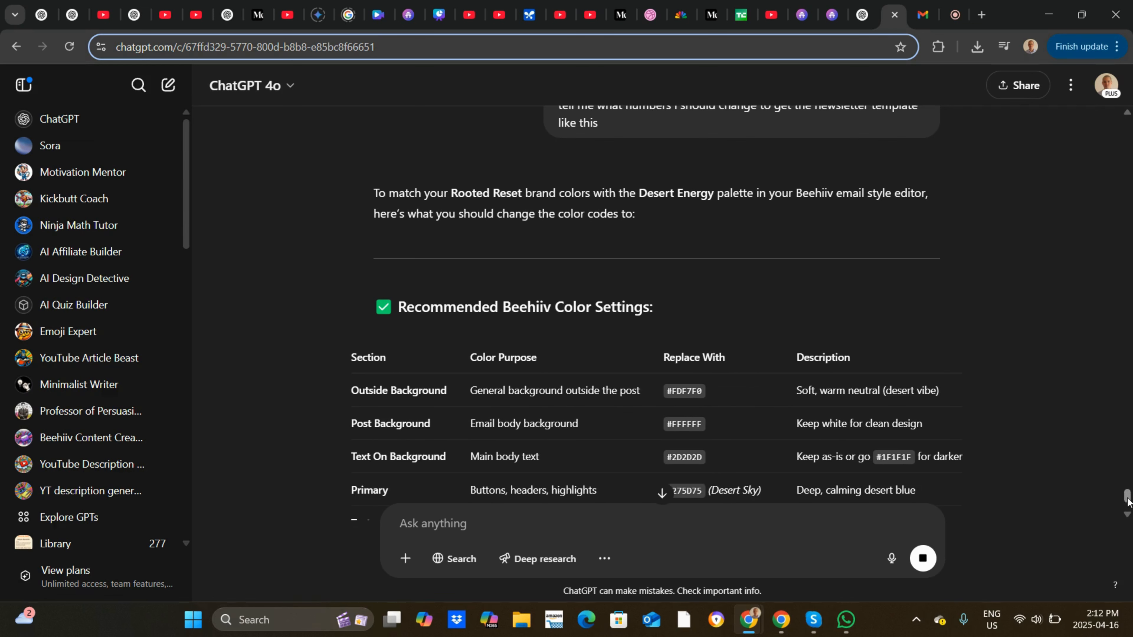
Copy the recommended Outside Background code from ChatGPT's answer and set the beehiiv template's Outside Background to #FDF7F0
scroll(1126, 500, "down", 3)
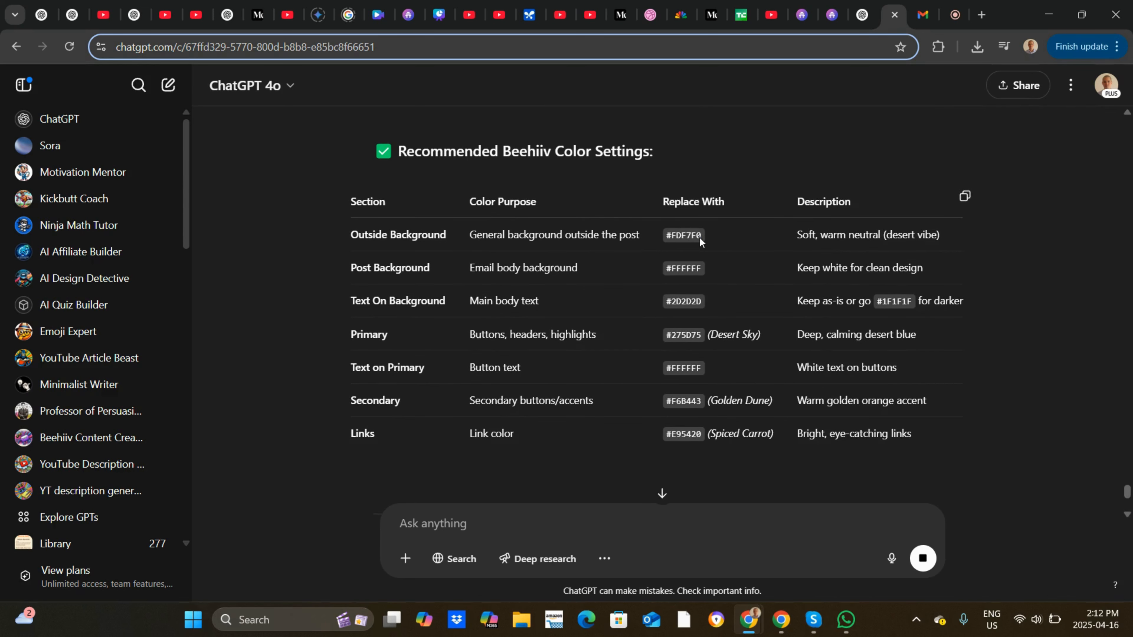
left_click_drag(700, 236, 671, 241)
key("ctrl+c")
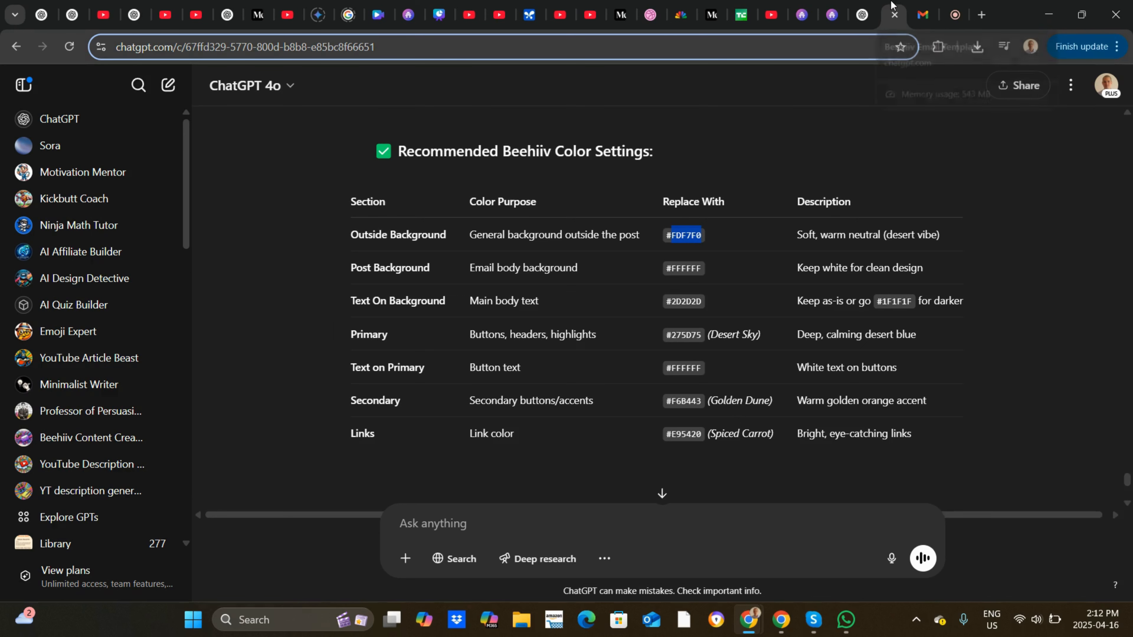
left_click(808, 6)
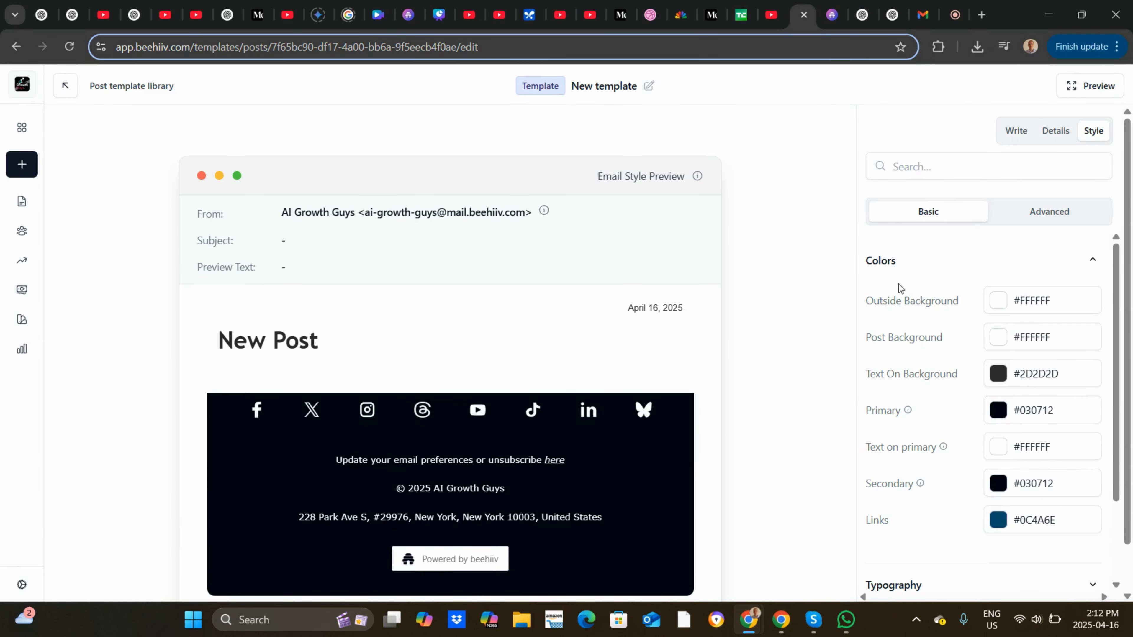
left_click(1051, 301)
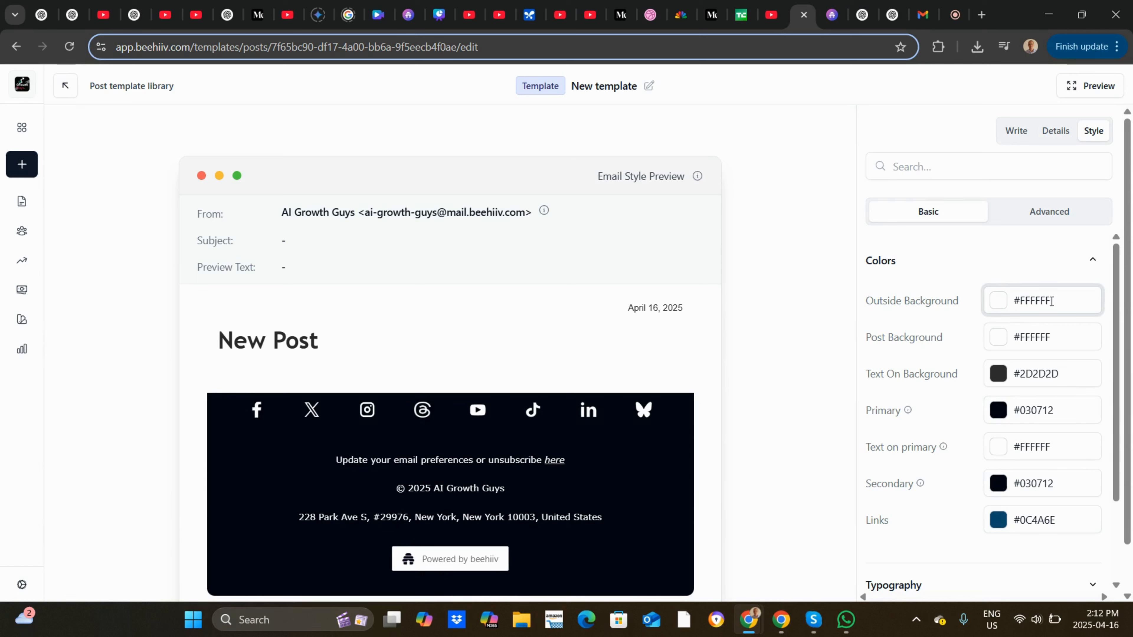
key("BackSpace")
key("BackSpace")
key("BackSpace")
key("BackSpace")
key("BackSpace")
key("BackSpace")
key("ctrl+v")
Copy the recommended link color from ChatGPT's table and set the beehiiv template's Links color to #E95420
left_click(862, 5)
left_click(892, 13)
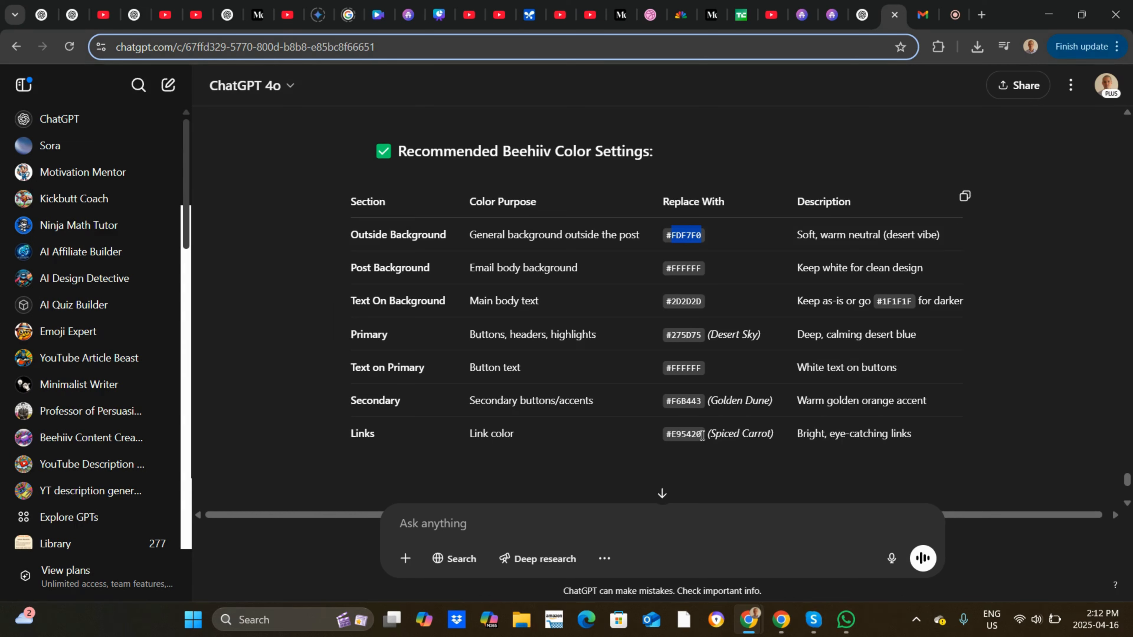
left_click_drag(701, 435, 676, 437)
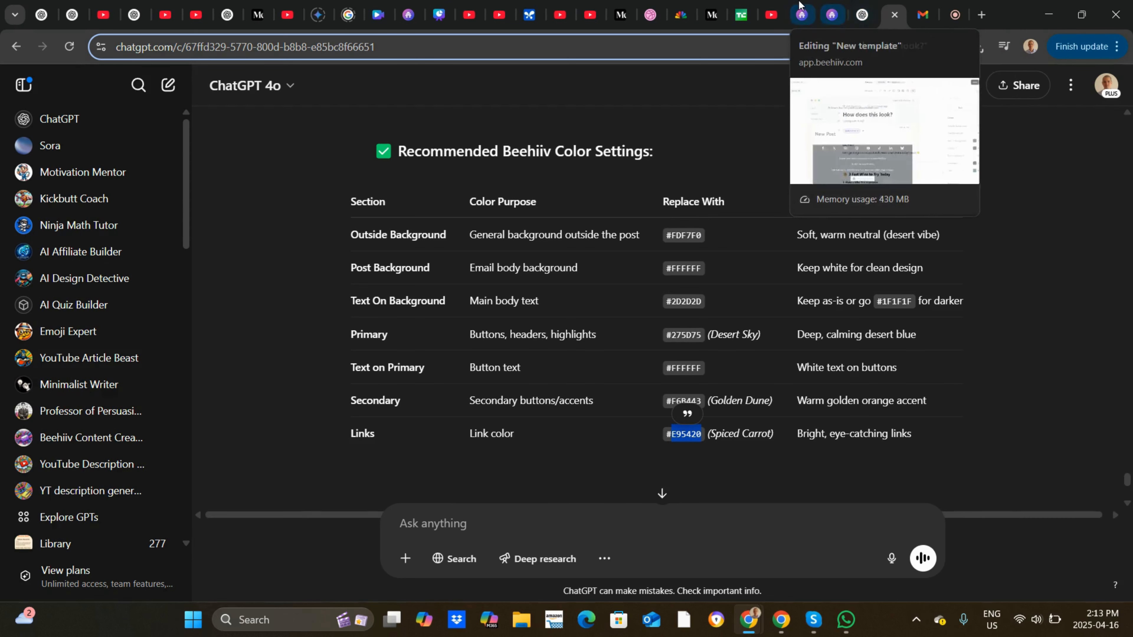
left_click(801, 15)
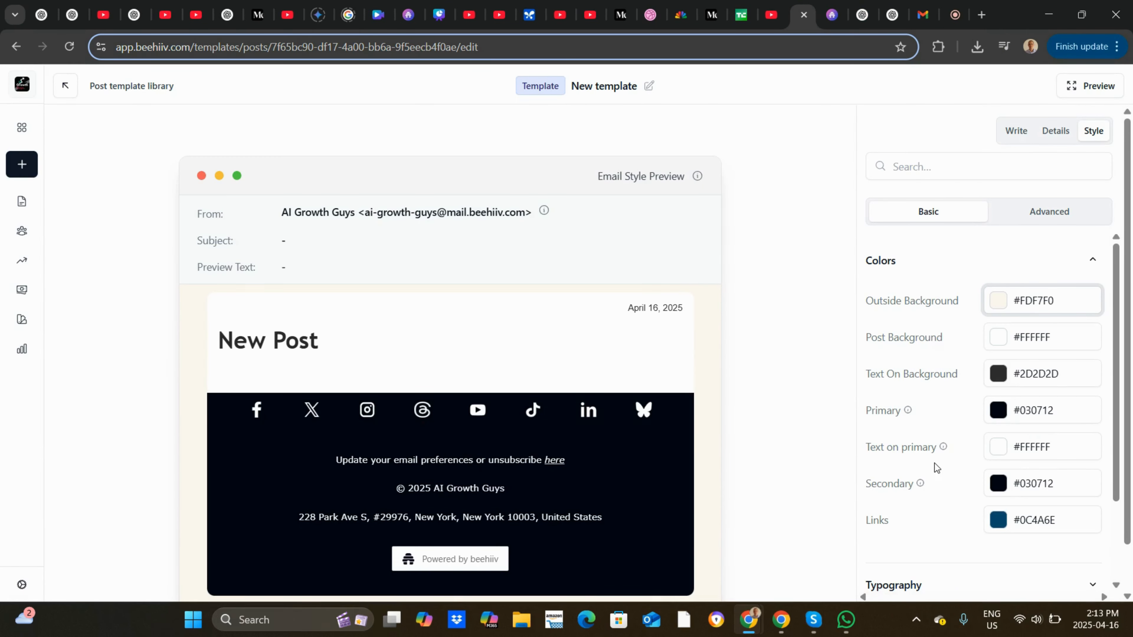
left_click(1071, 526)
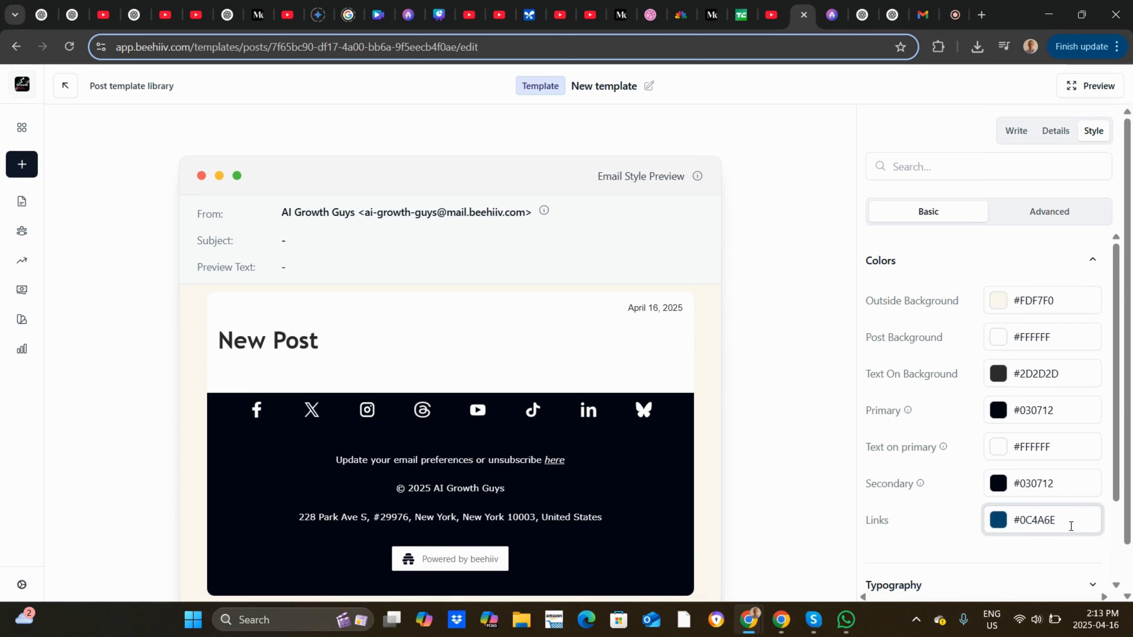
key("BackSpace")
key("BackSpace")
key("BackSpace")
key("BackSpace")
key("BackSpace")
key("BackSpace")
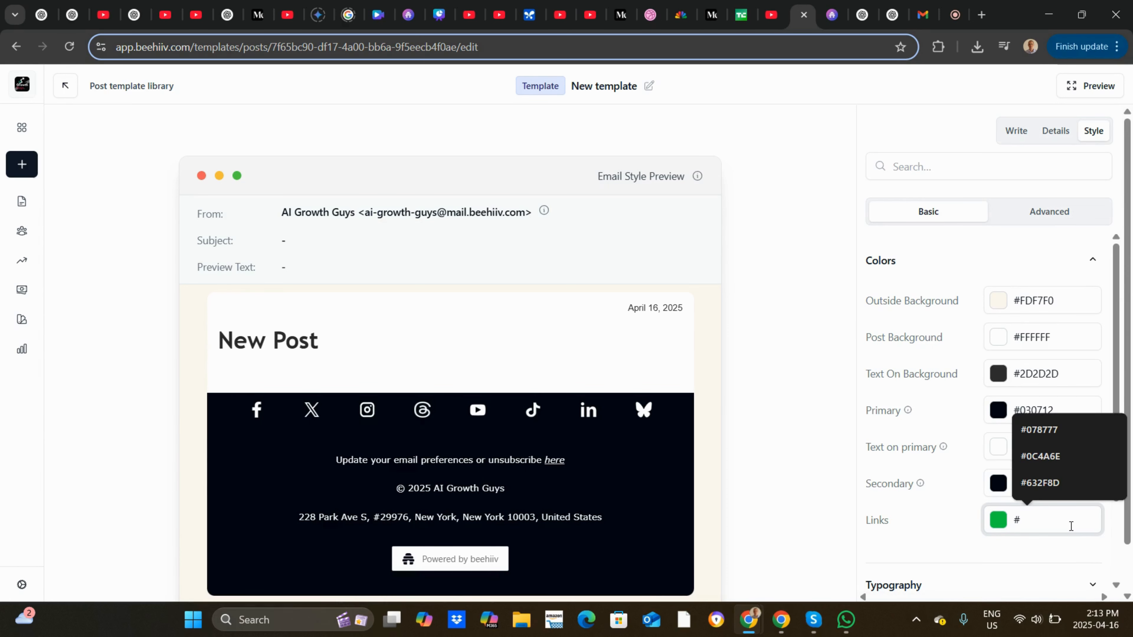
type("E95420")
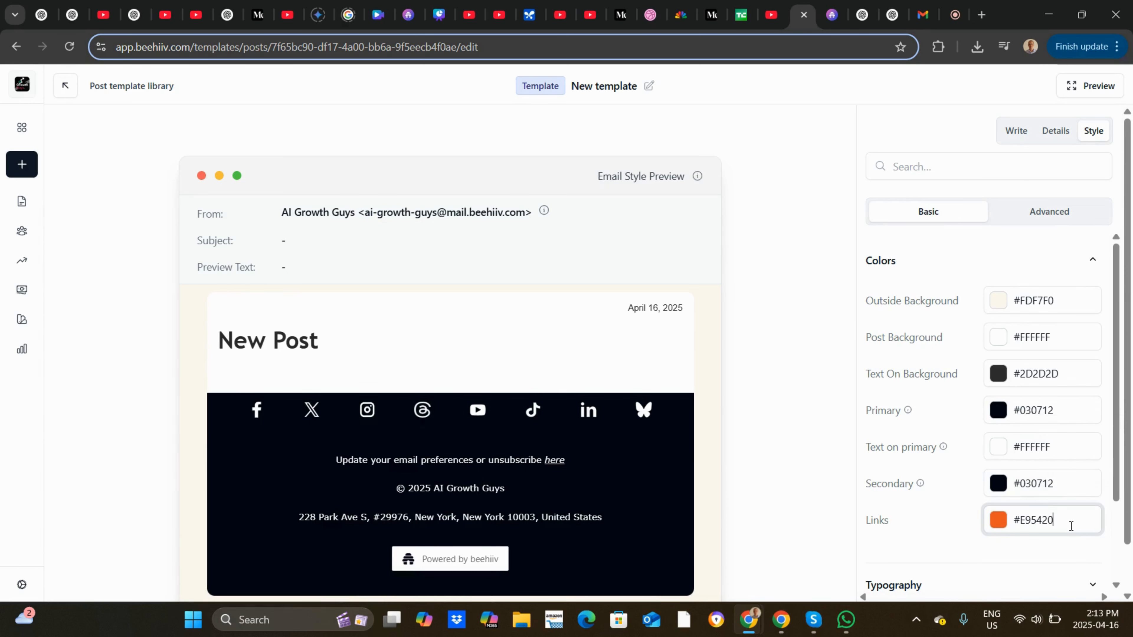
left_click(822, 373)
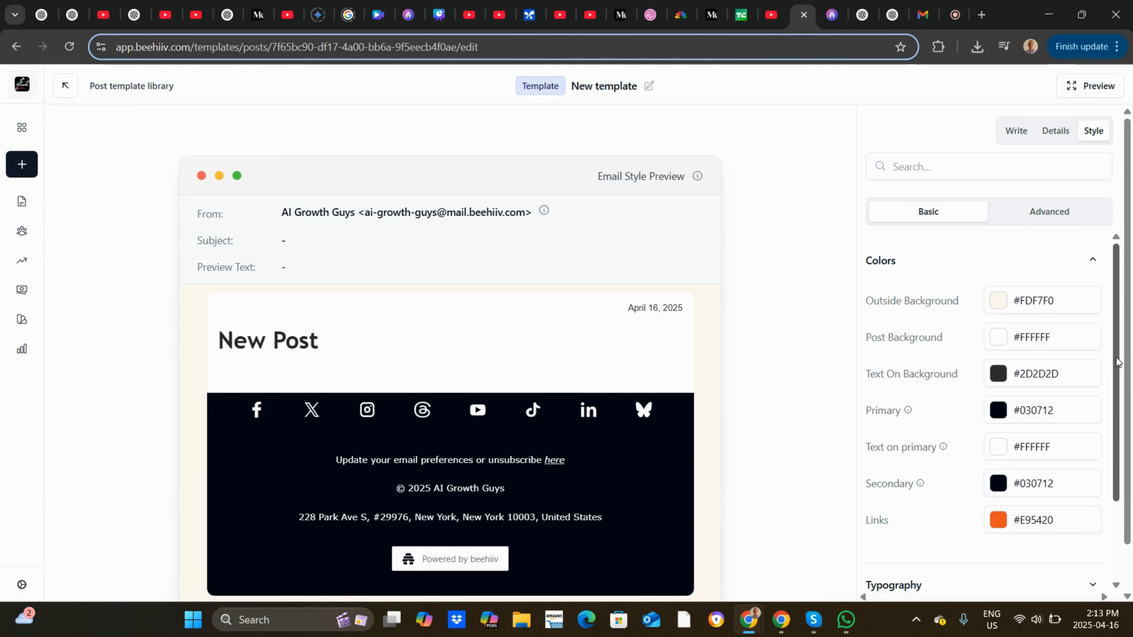
Return to writing the template and enter the body lines "Hi how are you guys today?" and "Look at this link"
left_click_drag(1115, 361, 1131, 464)
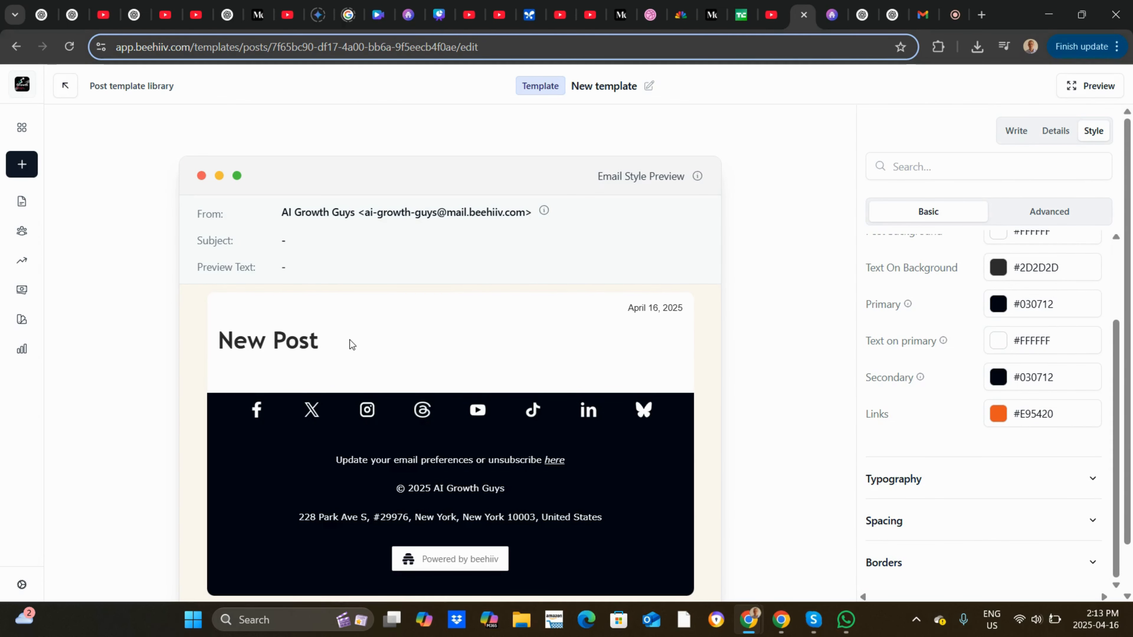
left_click(1017, 131)
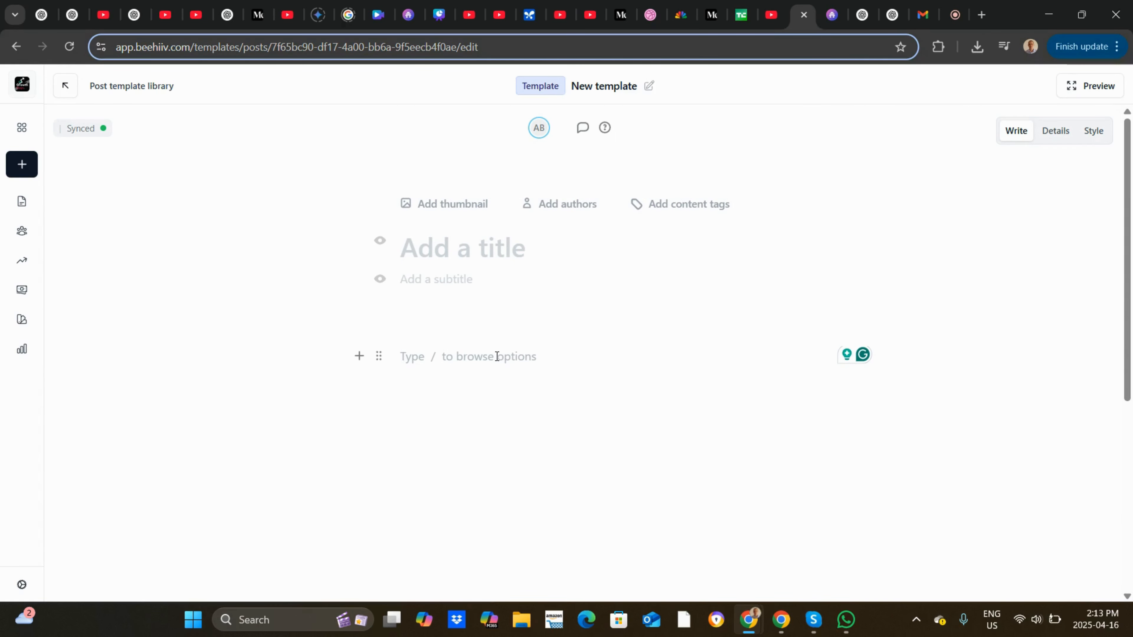
type("Hi h")
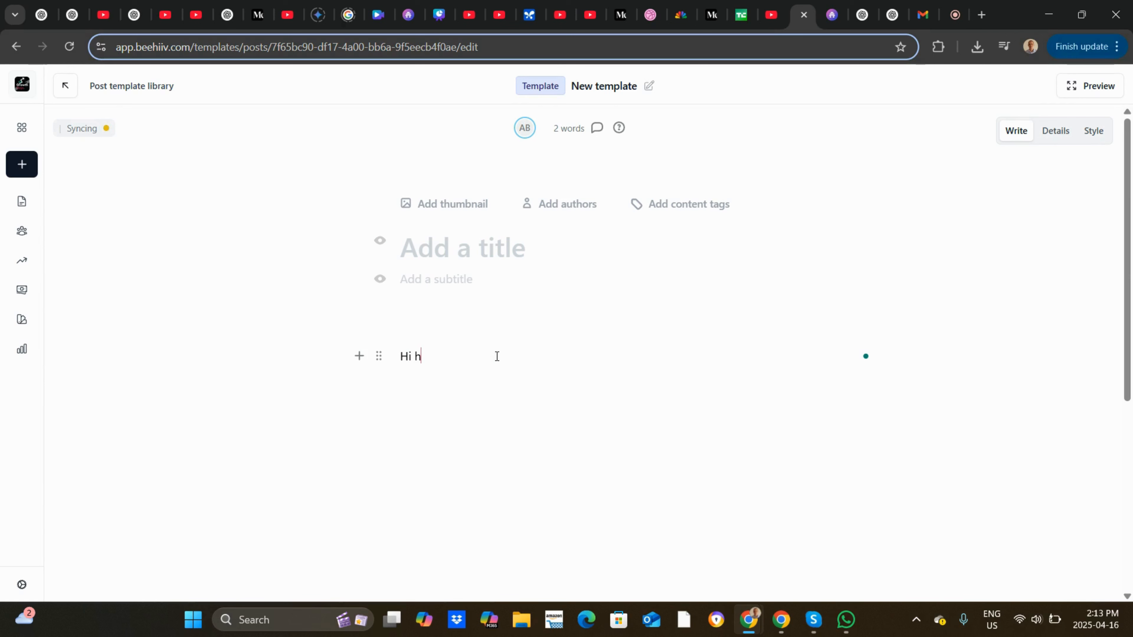
type("ow are you guys today?")
key("Return")
type("thw")
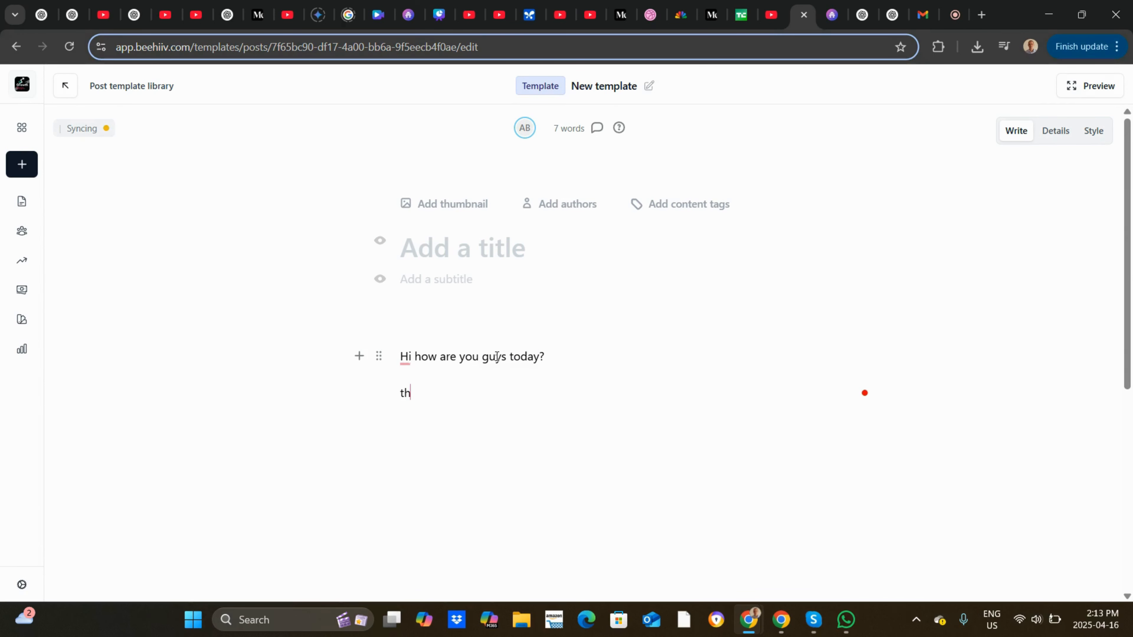
key("BackSpace")
key("BackSpace")
type("Look at this link")
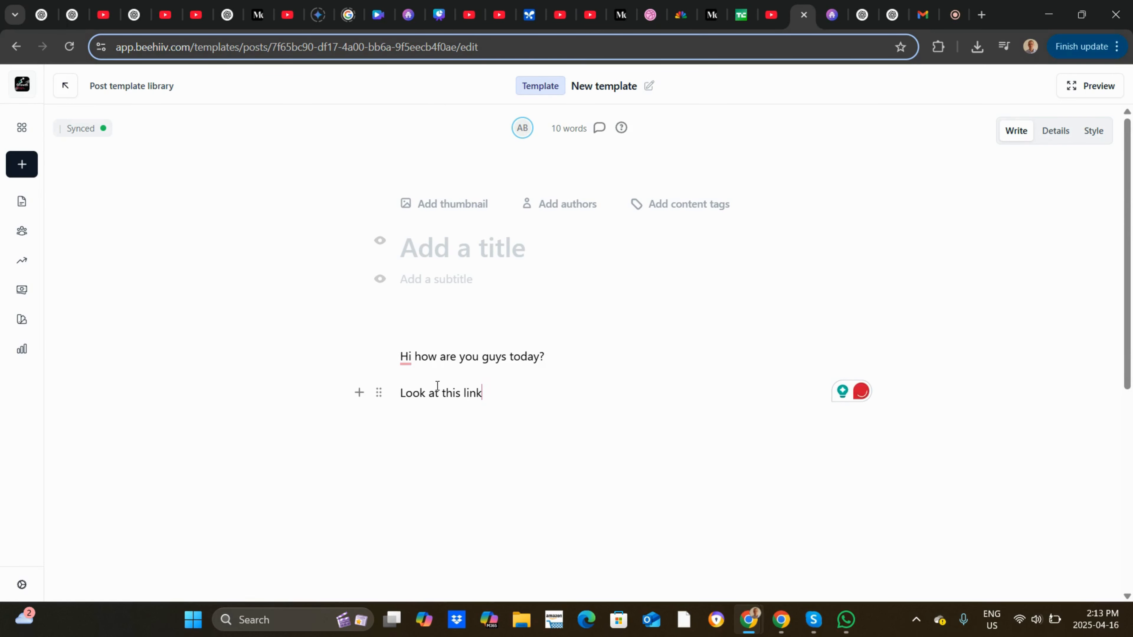
Retype the end of the second body line so that it reads "Look at this link"
left_click_drag(453, 387, 474, 394)
left_click(485, 393)
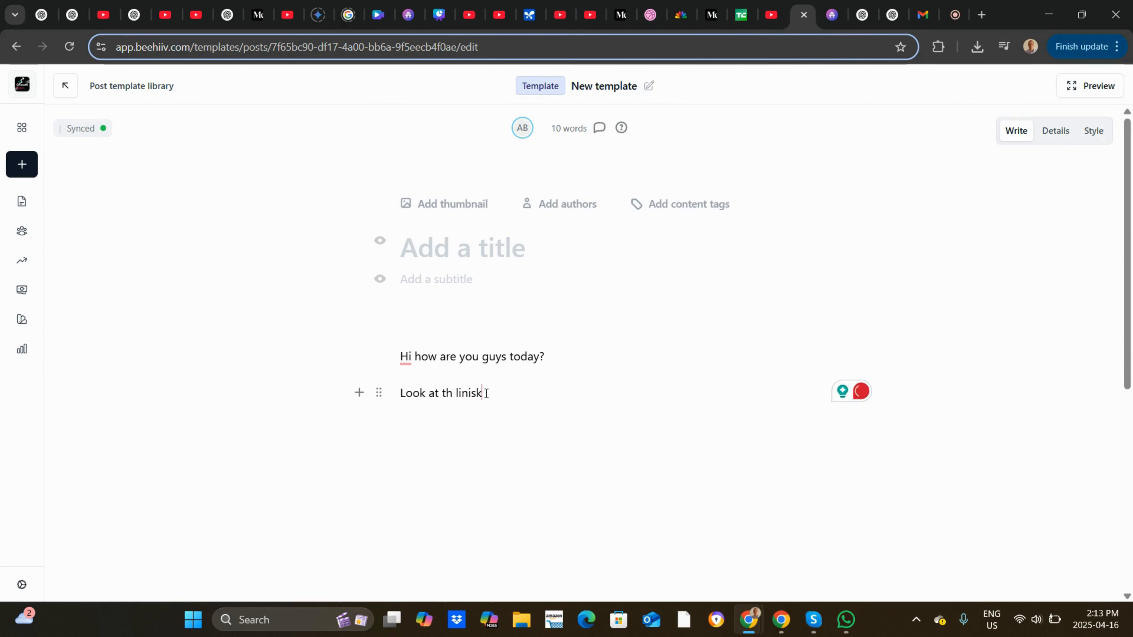
key("BackSpace")
key("BackSpace")
key("BackSpace")
key("BackSpace")
key("BackSpace")
key("BackSpace")
key("BackSpace")
key("BackSpace")
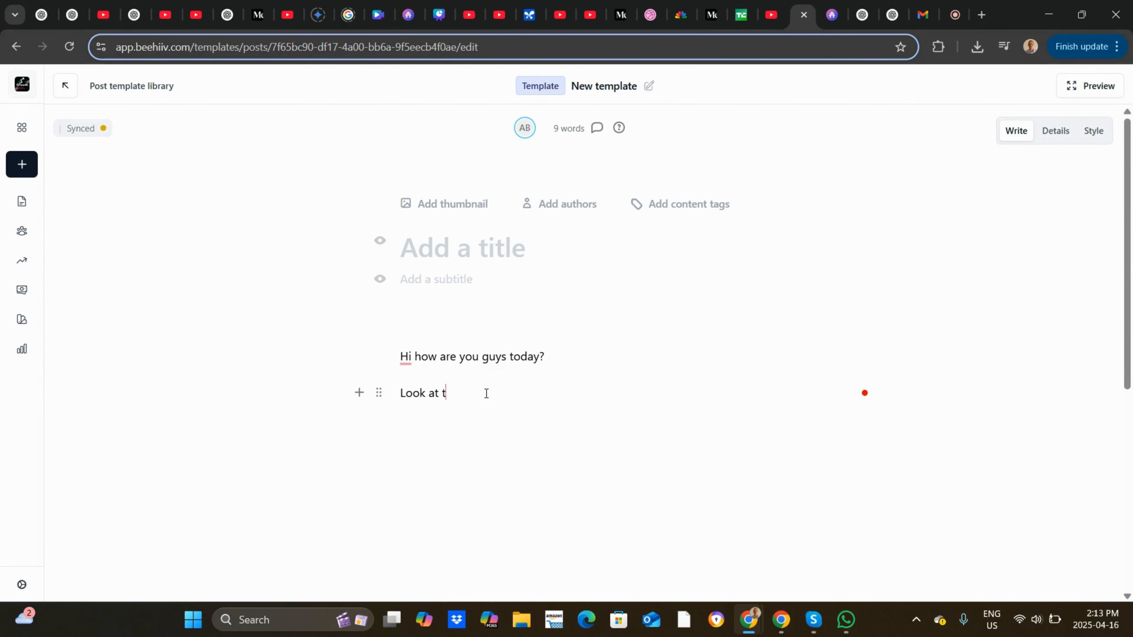
type("his link")
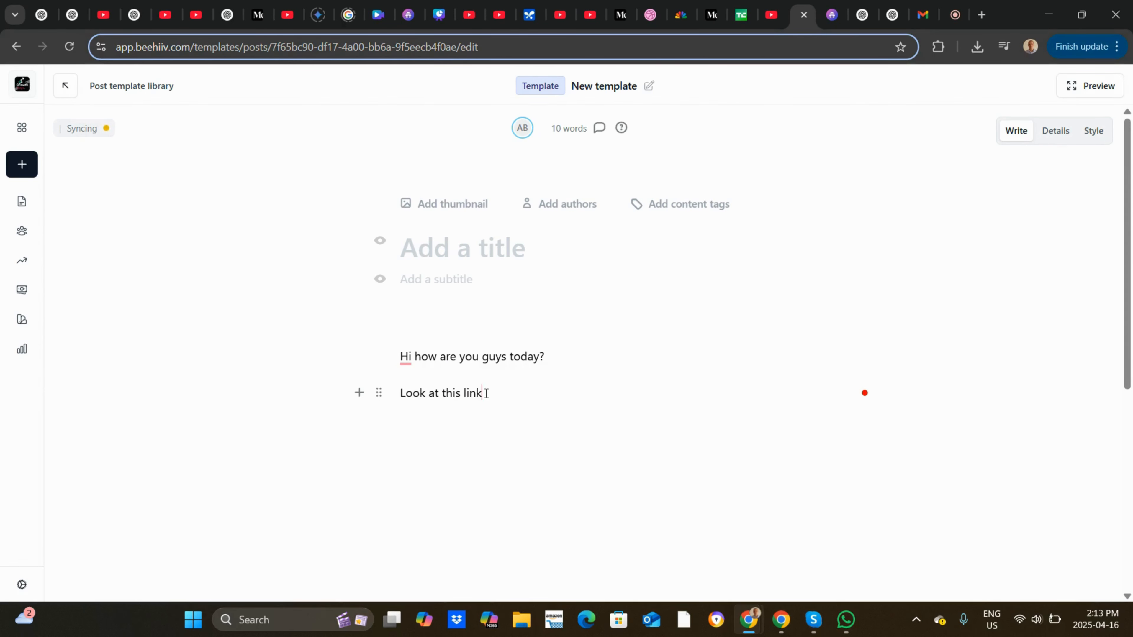
left_click_drag(493, 399, 442, 395)
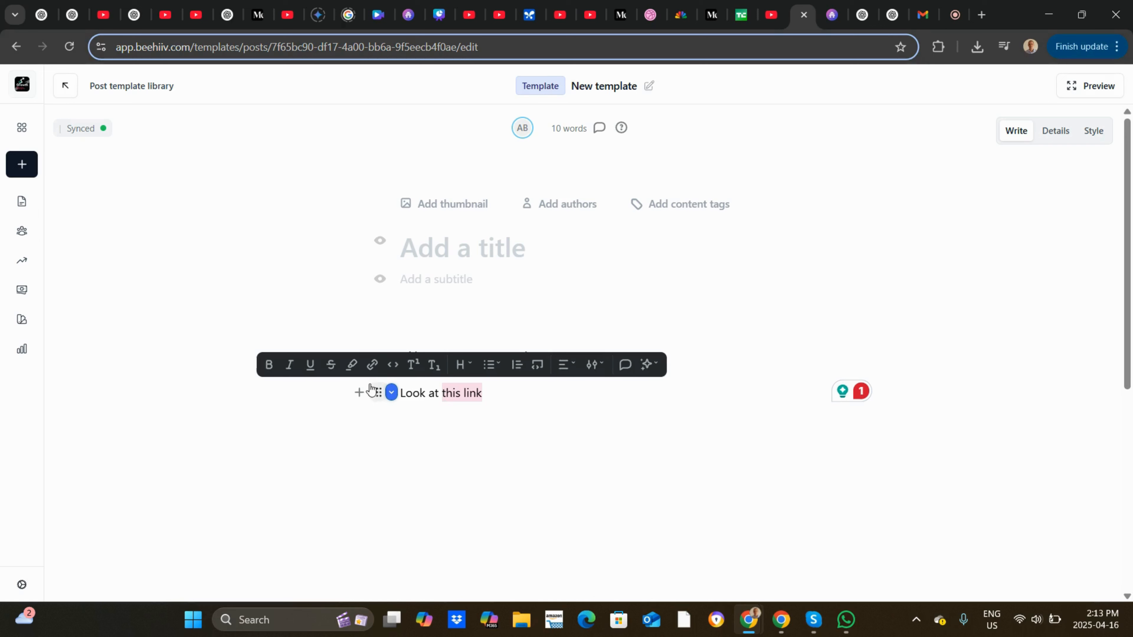
left_click(373, 366)
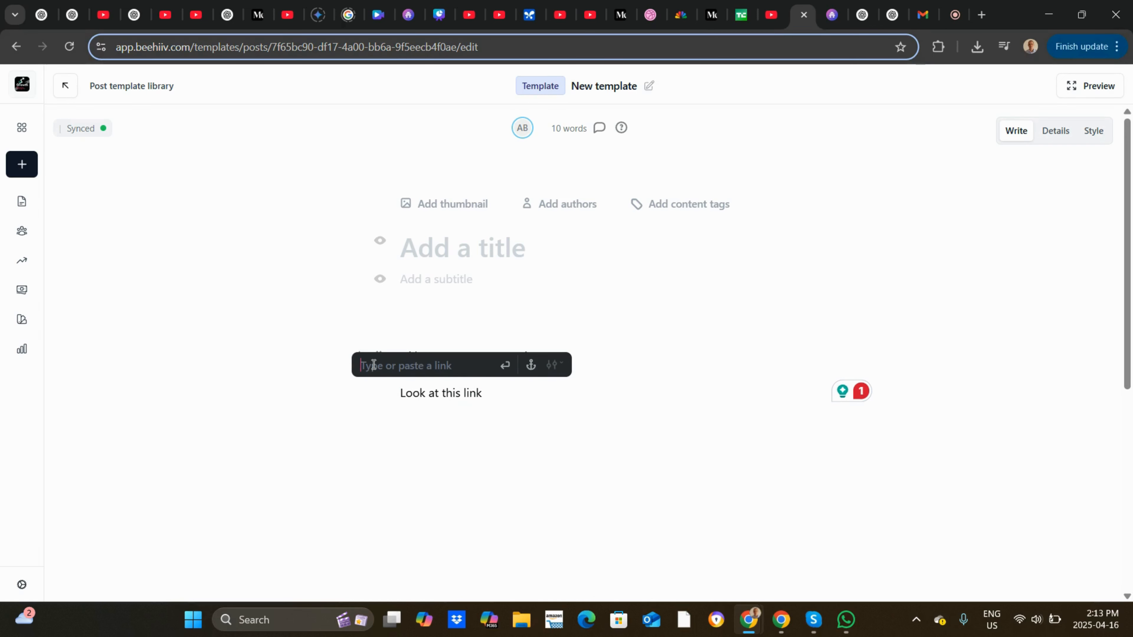
type("www.a.com")
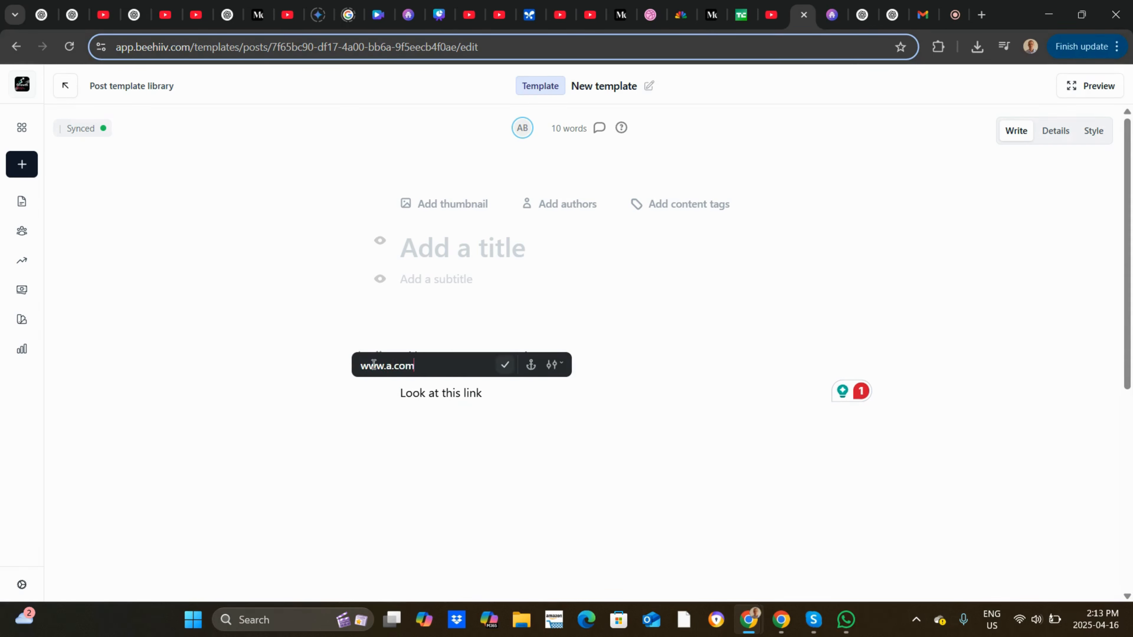
key("Return")
left_click(641, 279)
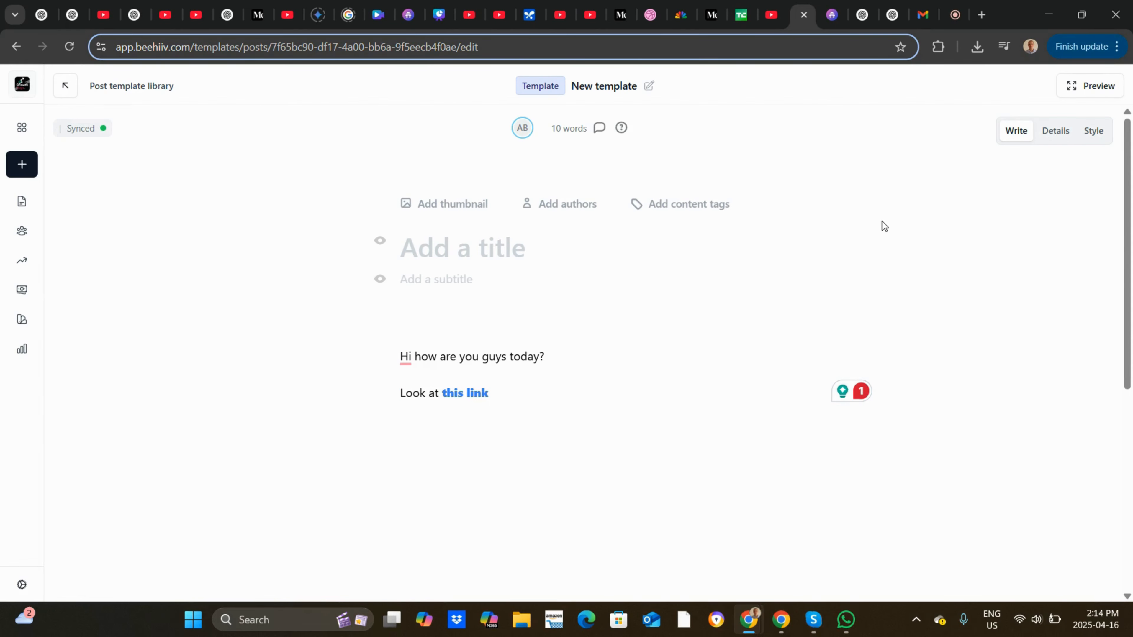
left_click(1089, 86)
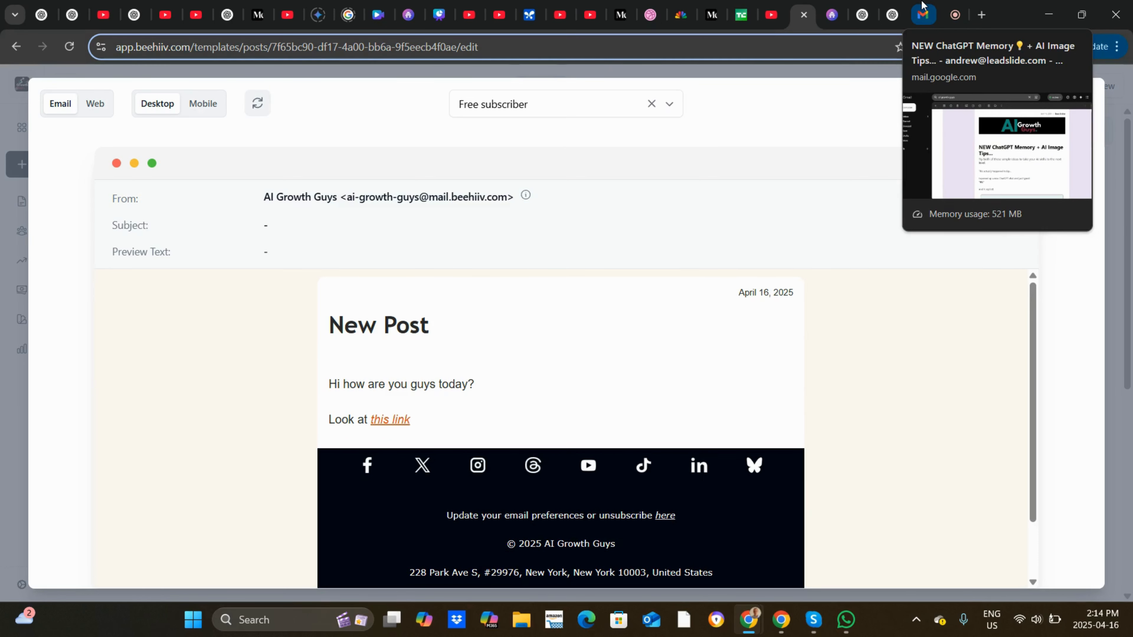
Switch to the ChatGPT chat and send "make a wide header for beehiiv that I can put in with our new logo"
left_click(888, 6)
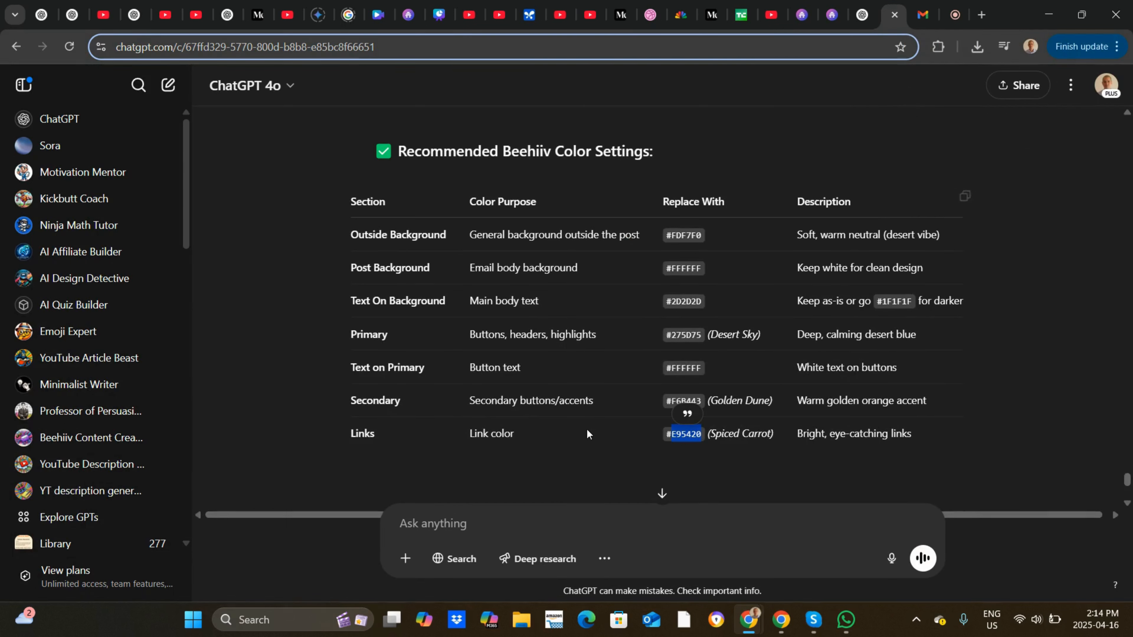
left_click(582, 511)
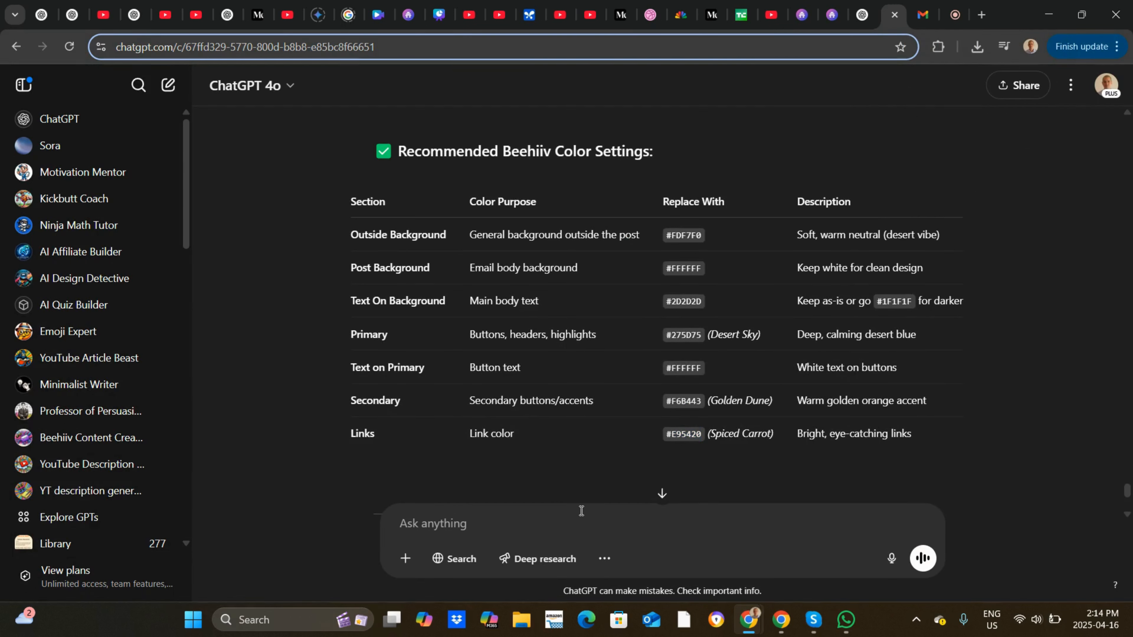
type("make a wide")
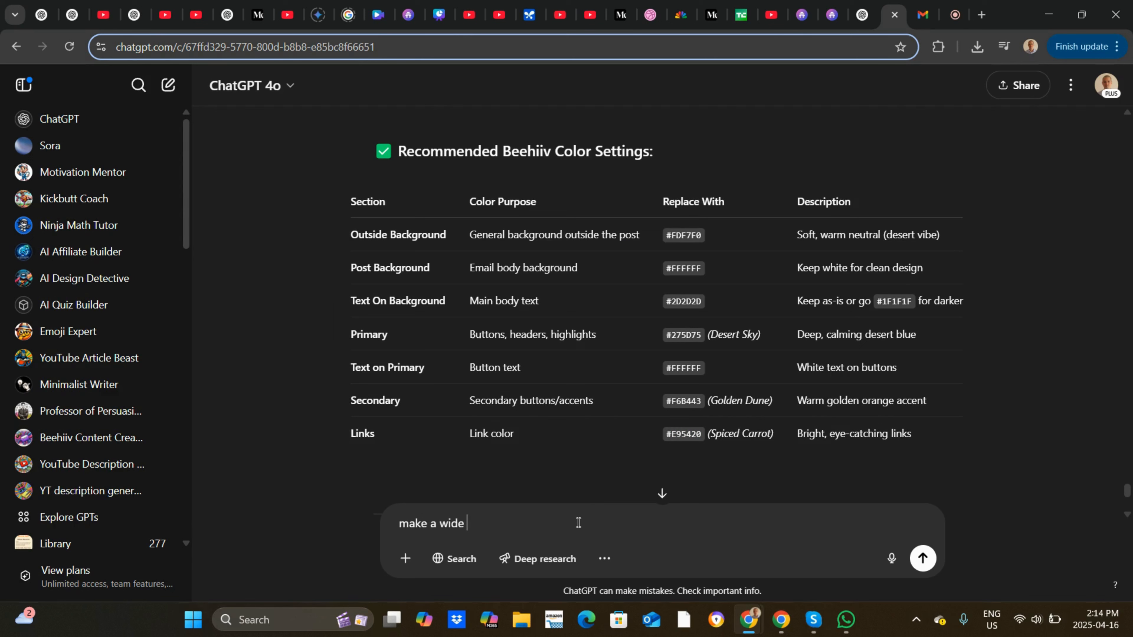
type("header for beehiiv that")
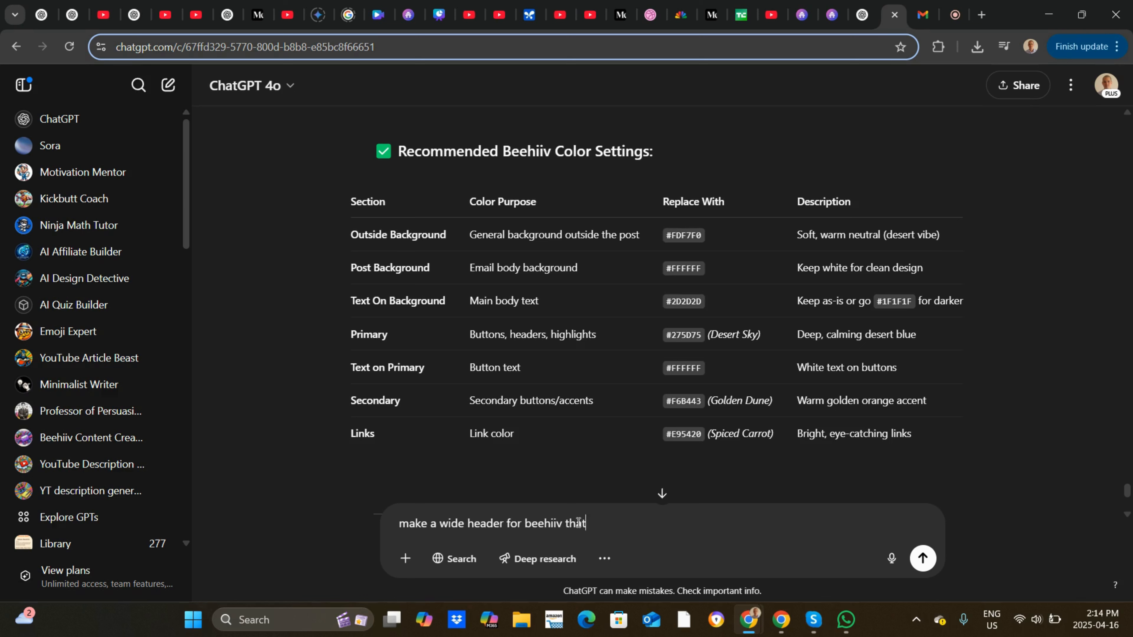
type(" I can put in with our new logo")
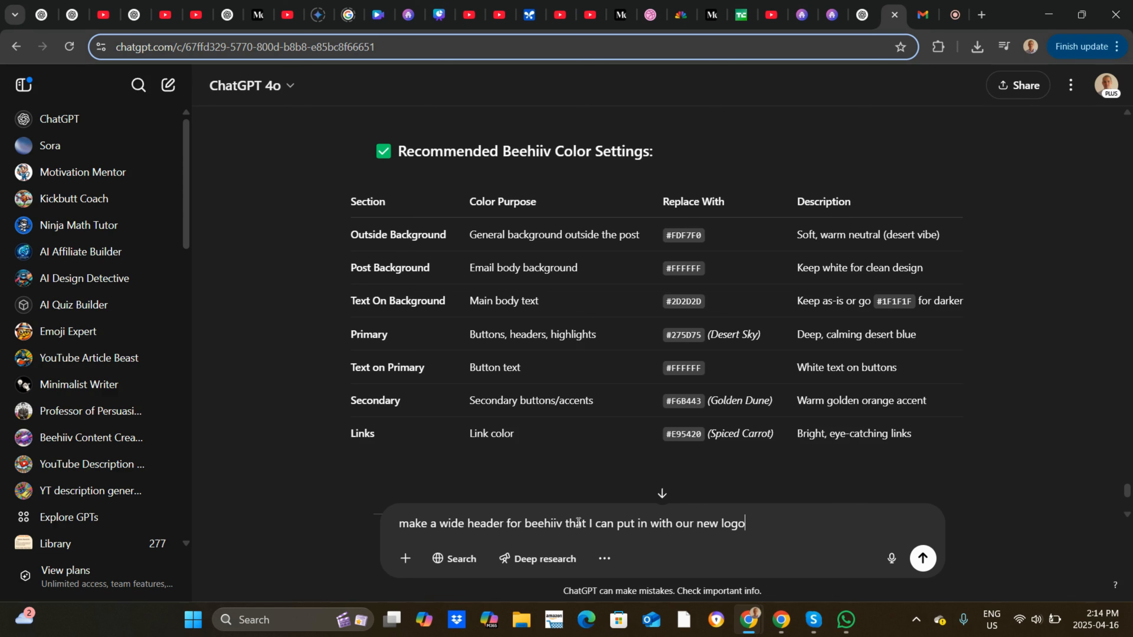
key("Return")
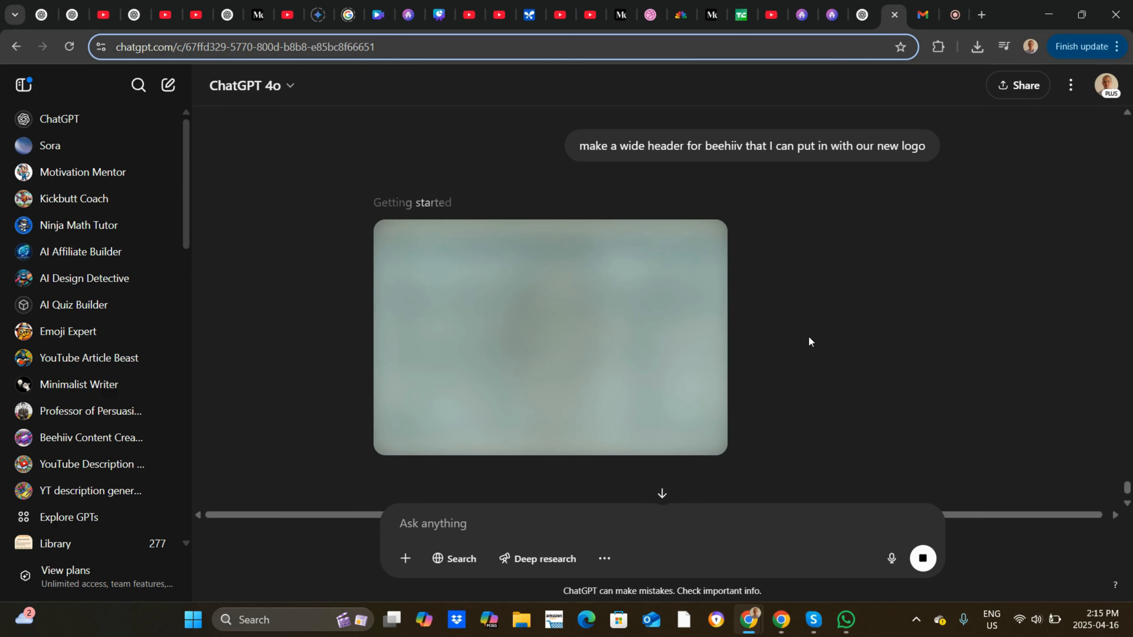
Stop the image creation and send "no. make it much wider. like email template dimensions"
left_click(921, 561)
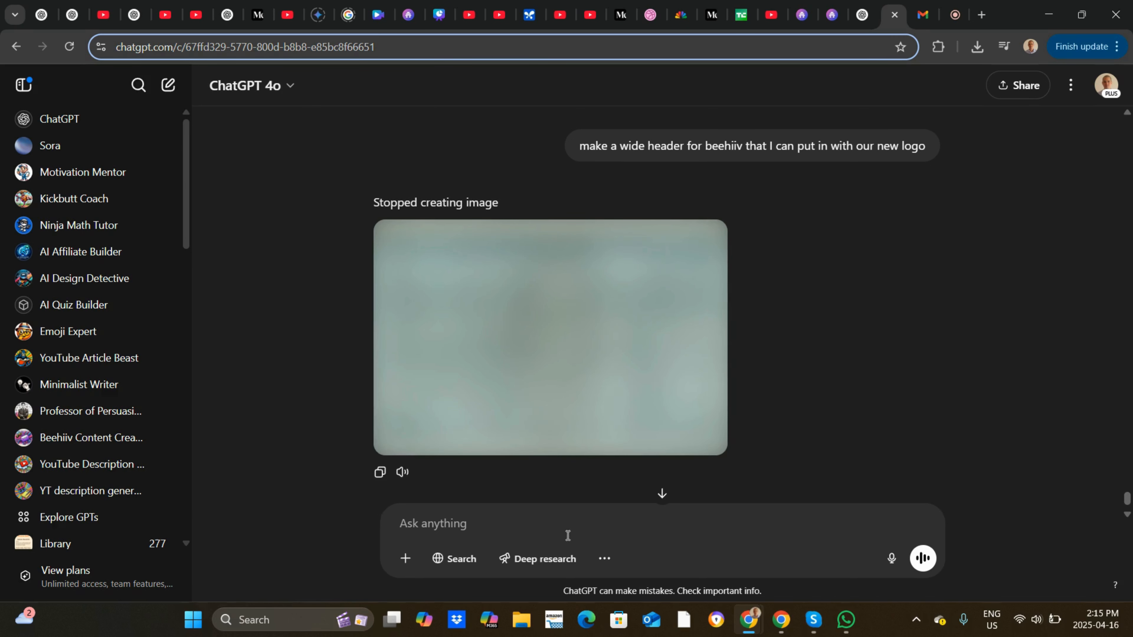
type("no.  make it much")
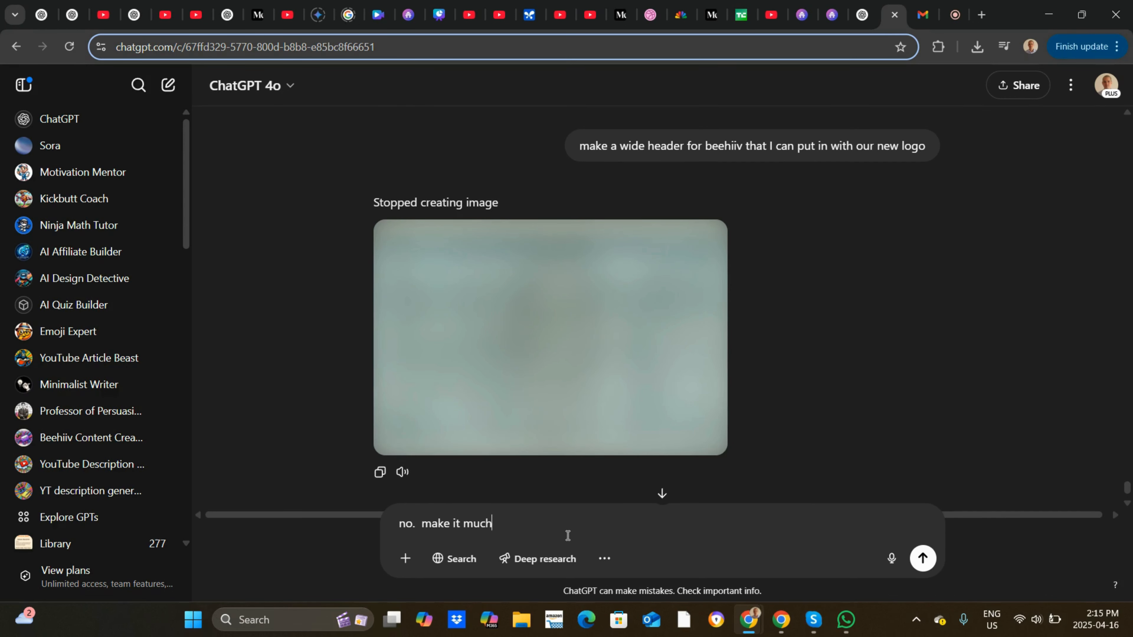
type(" wider.  thi")
key("BackSpace")
key("BackSpace")
key("BackSpace")
key("BackSpace")
key("BackSpace")
key("BackSpace")
key("BackSpace")
key("BackSpace")
key("BackSpace")
type("like email template dimensions")
key("Return")
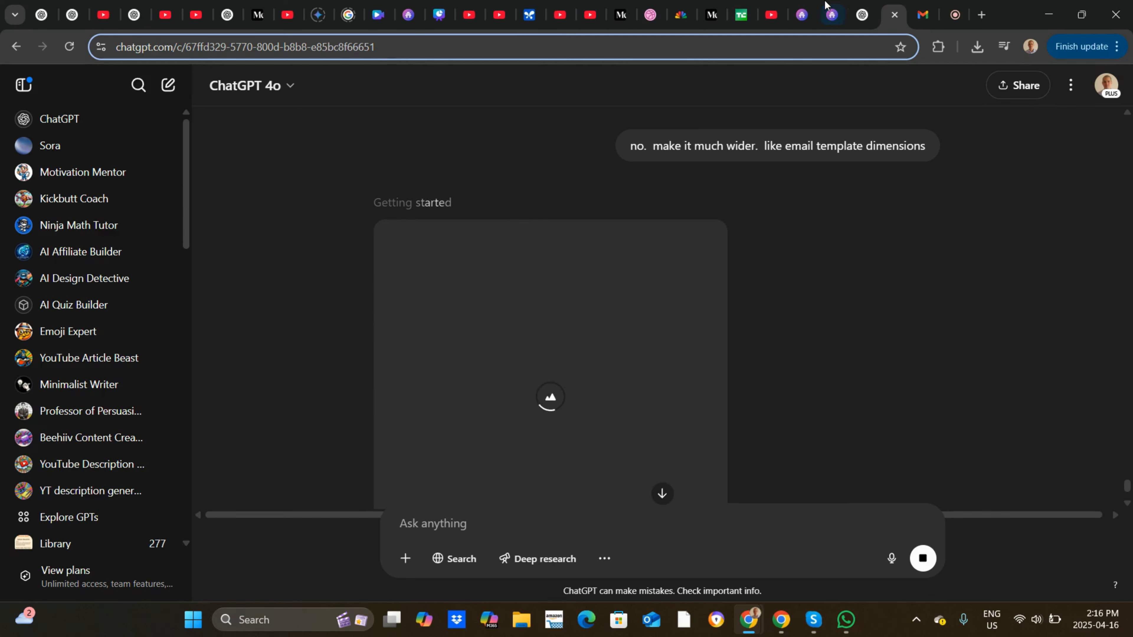
Return to the beehiiv template, close the preview and examine the basic style settings, including the typography and paragraph font choices
left_click(811, 5)
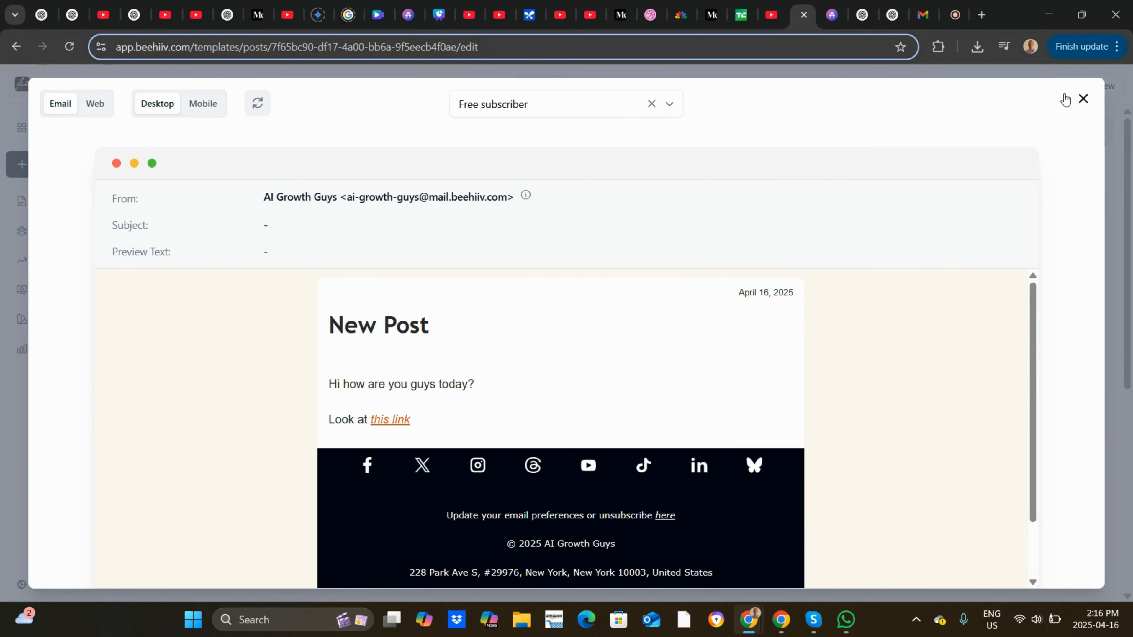
left_click(1089, 99)
left_click(1101, 130)
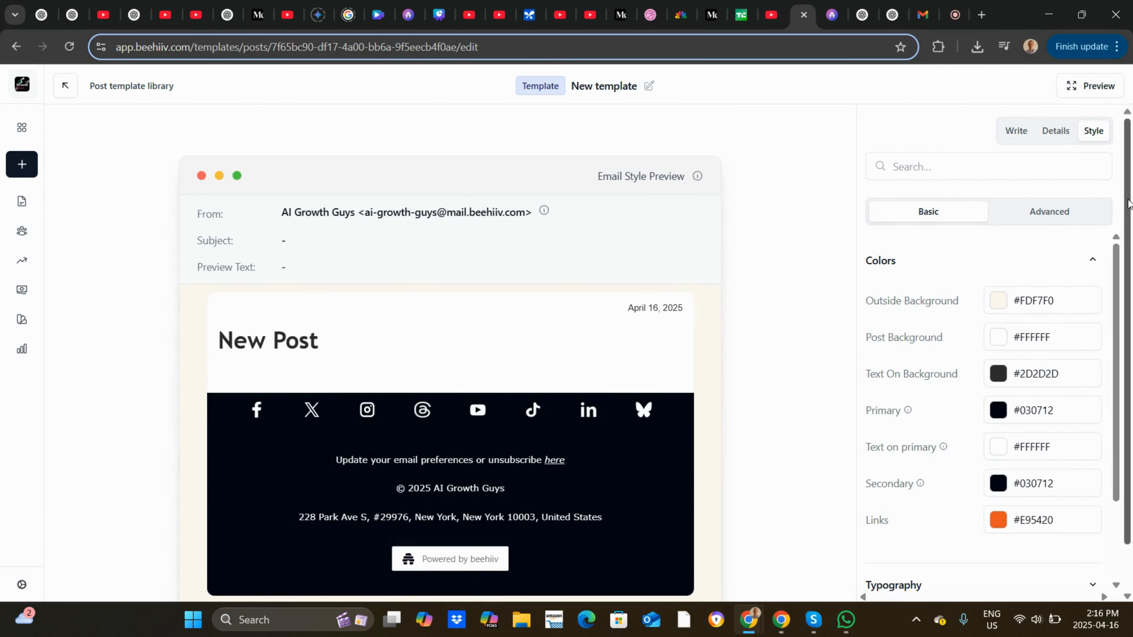
scroll(1121, 361, "down", 2)
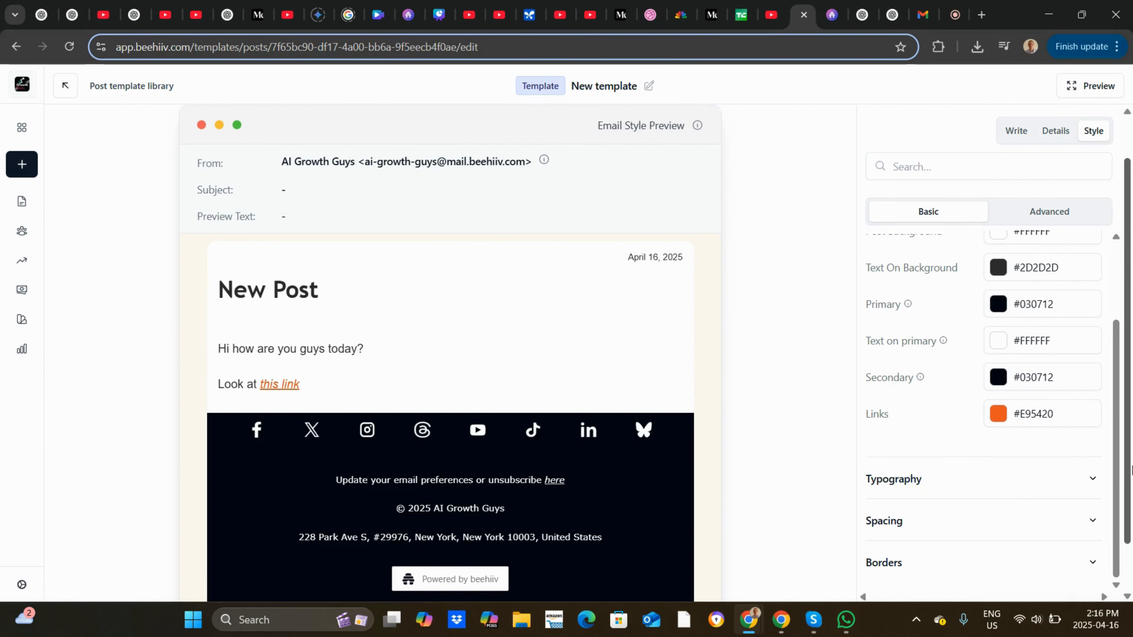
left_click(950, 486)
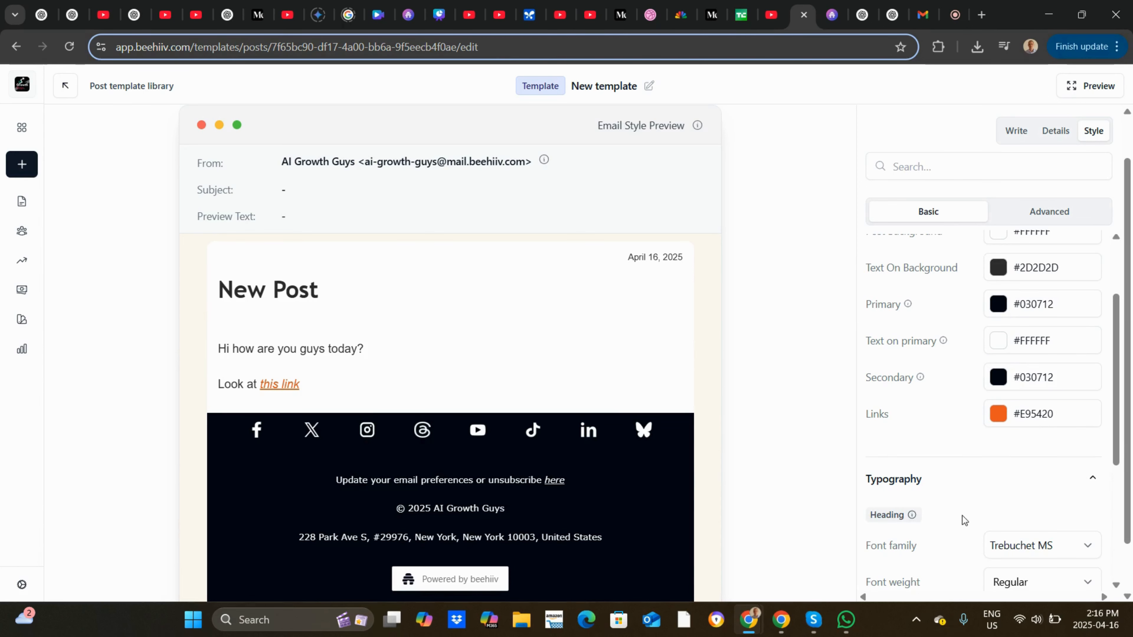
scroll(1113, 404, "down", 3)
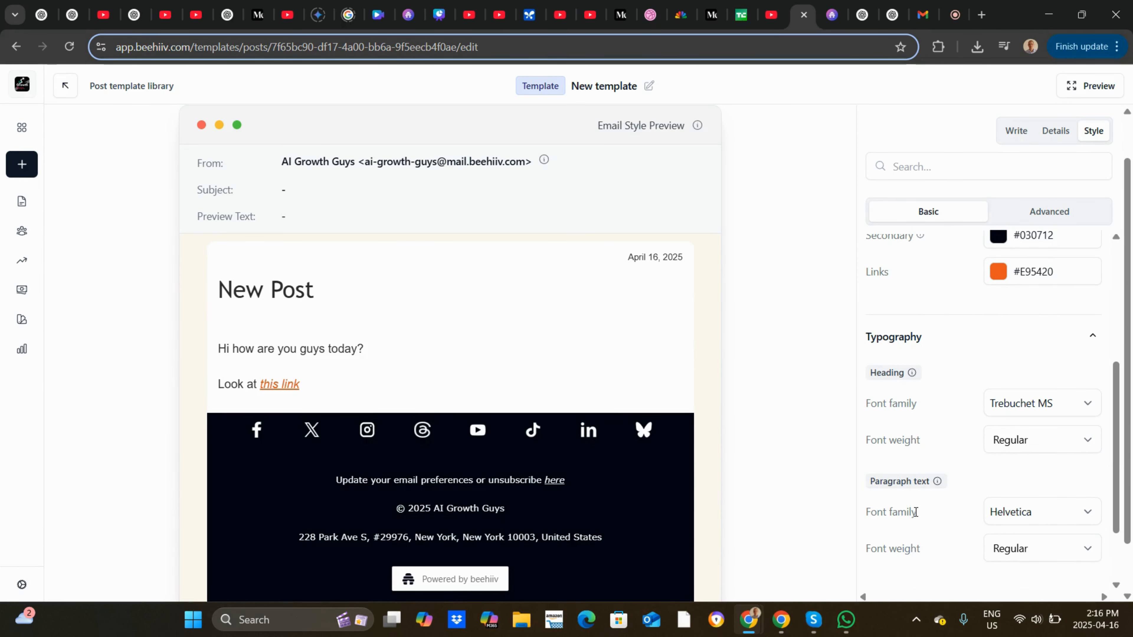
left_click(1053, 512)
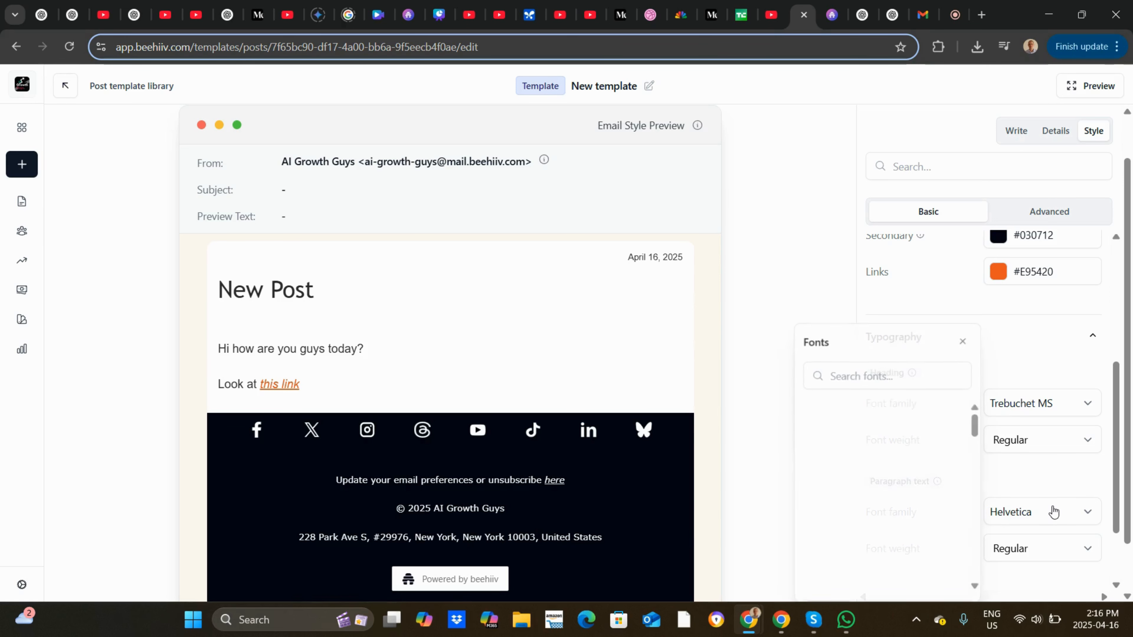
left_click(1006, 334)
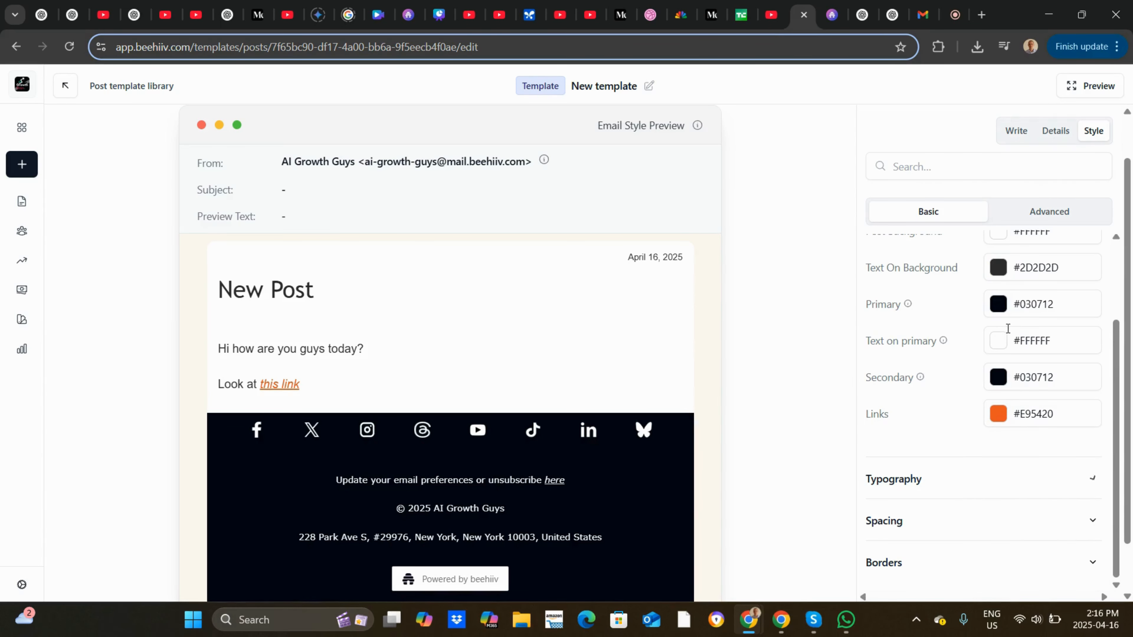
Open the Email Header section of the template's advanced style settings
left_click(1033, 211)
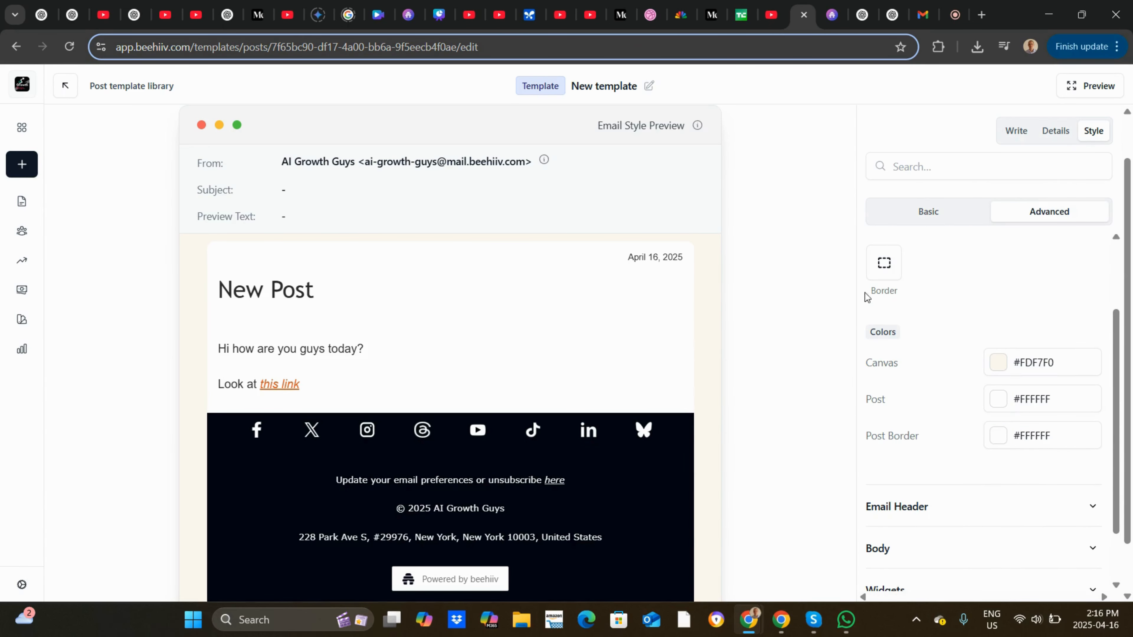
left_click(963, 517)
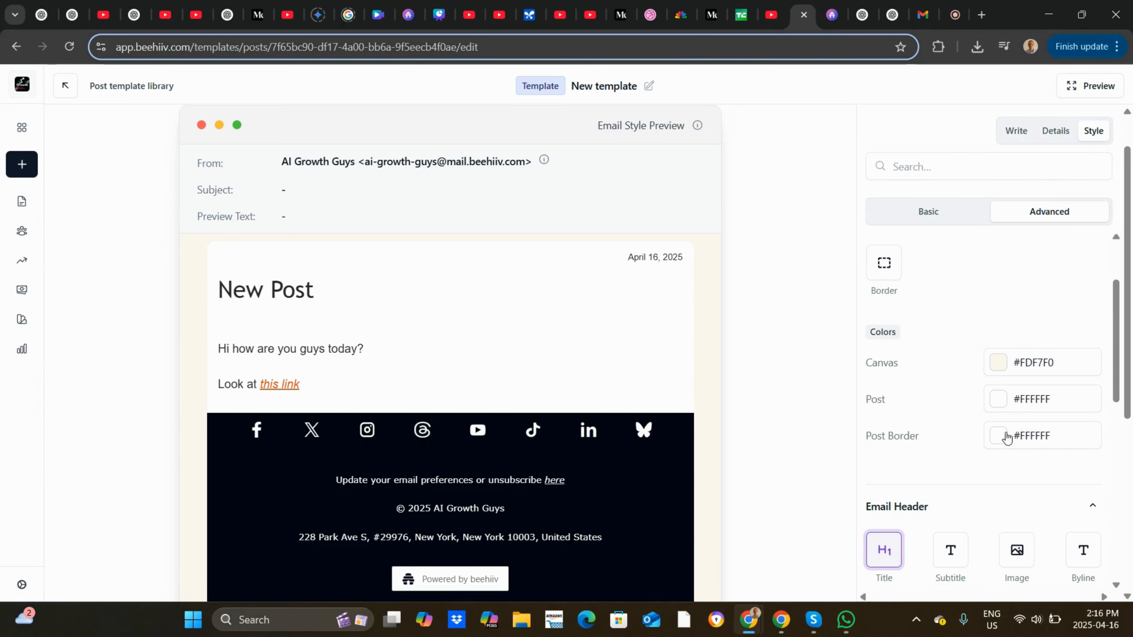
scroll(1093, 428, "down", 4)
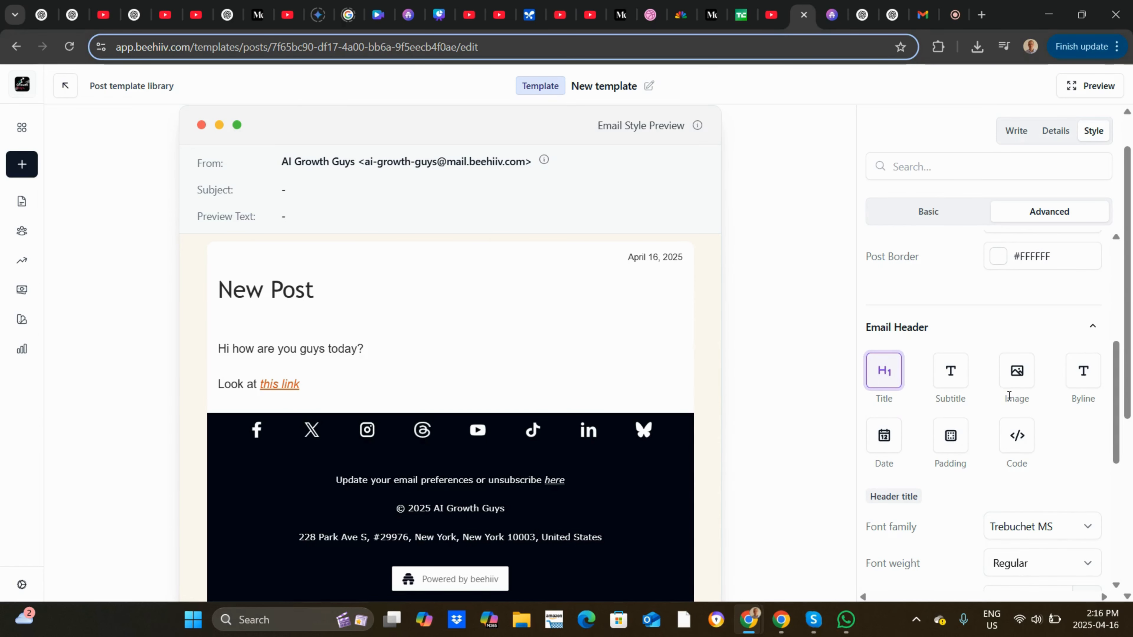
Switch to ChatGPT, open the generated Rooted Reset header image and download it
left_click(891, 7)
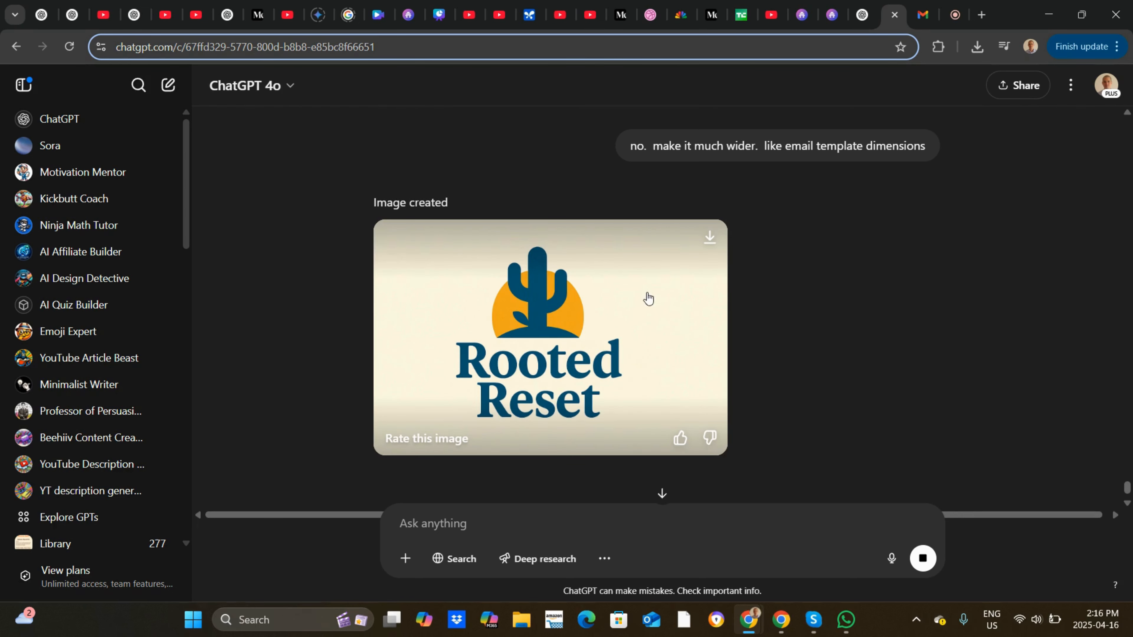
left_click(635, 288)
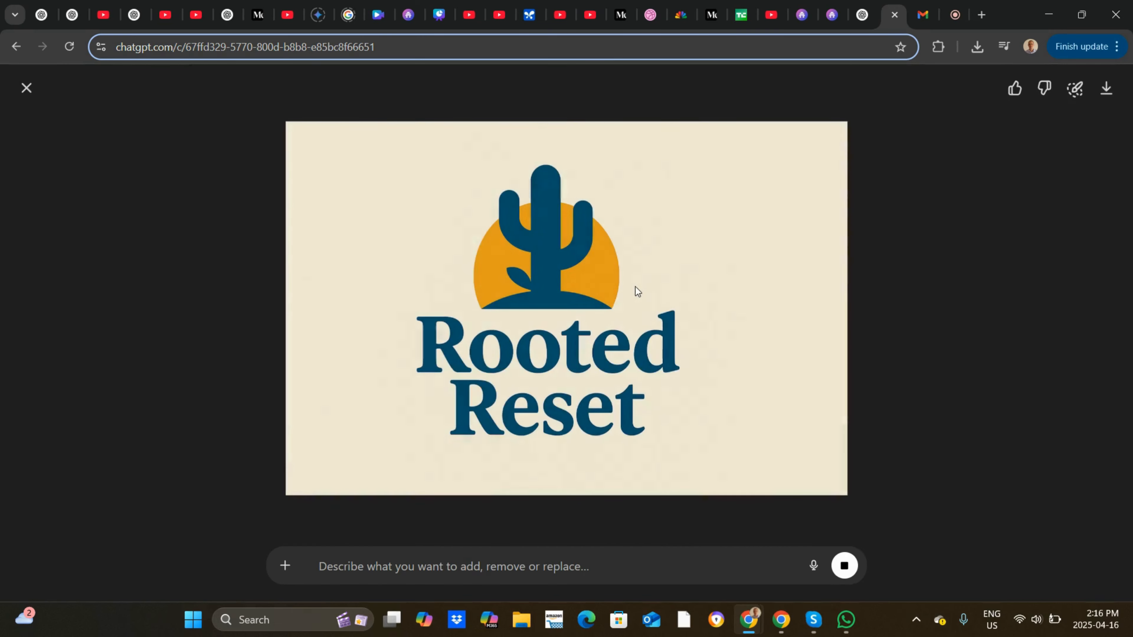
left_click(1107, 88)
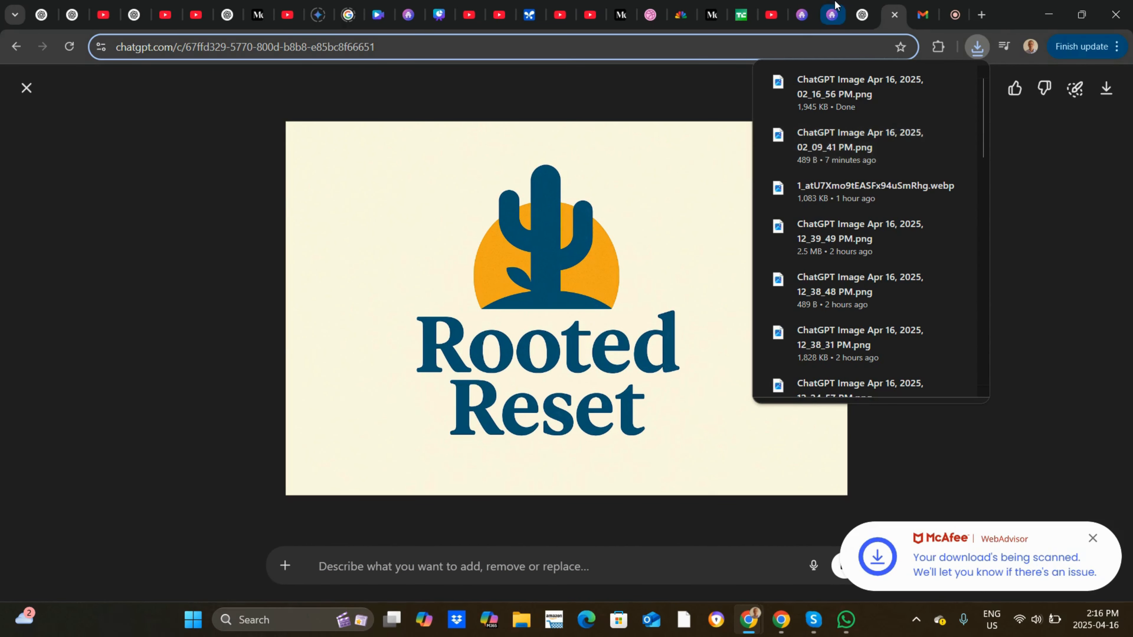
Return to beehiiv and, for the email header image, upload the downloaded "ChatGPT Image Apr 16, 2025, 02_16_56 PM.png" to the publication's assets
left_click(803, 5)
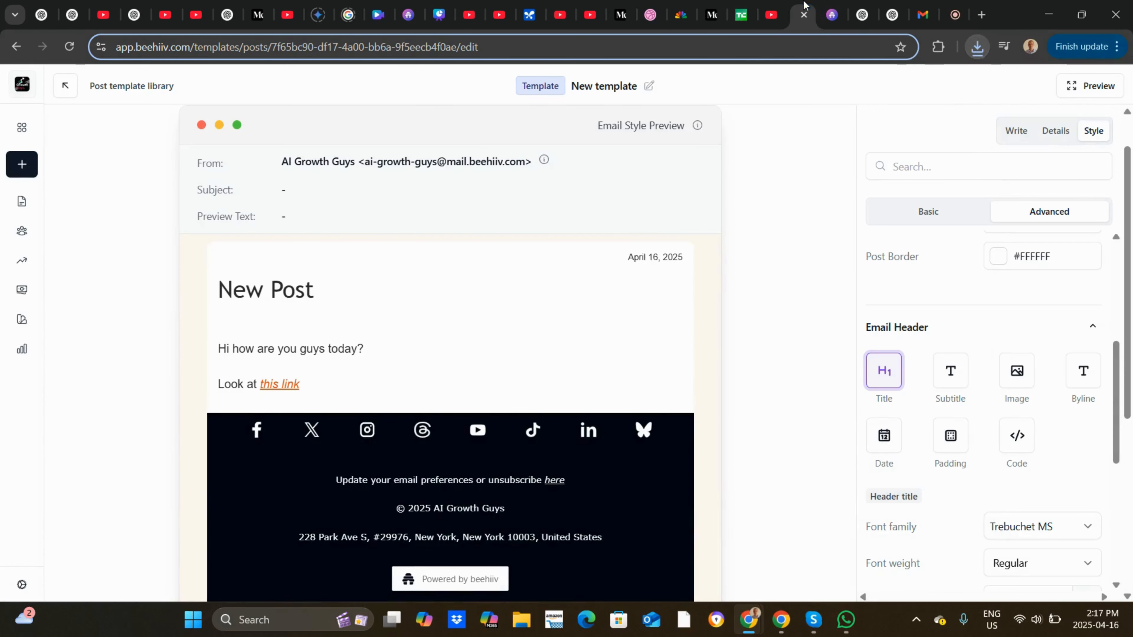
left_click(1016, 372)
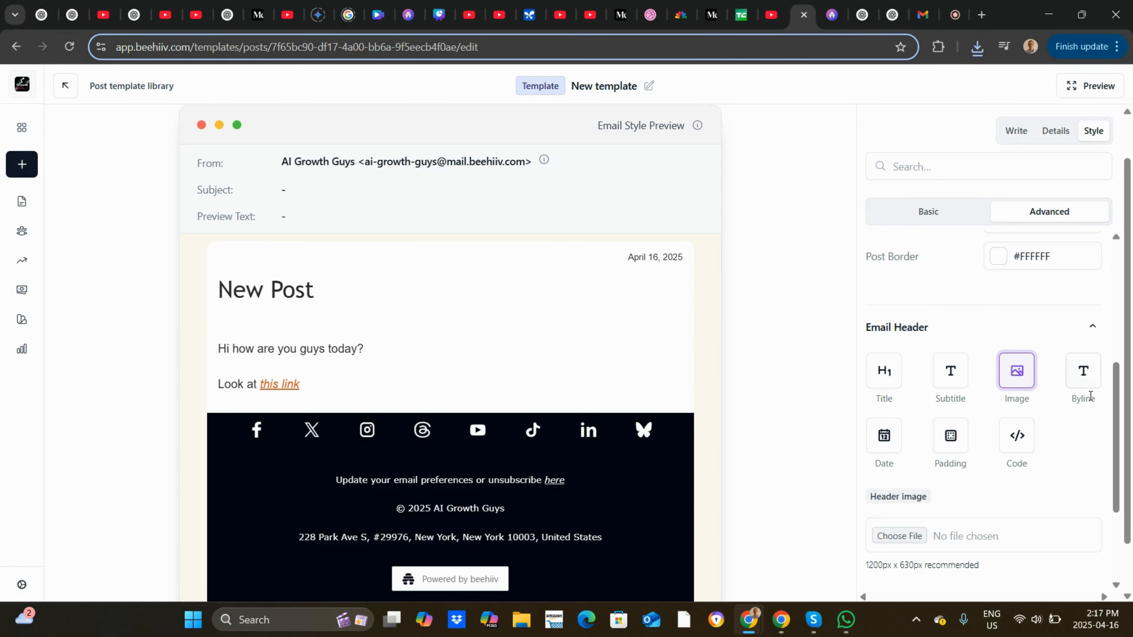
left_click(914, 539)
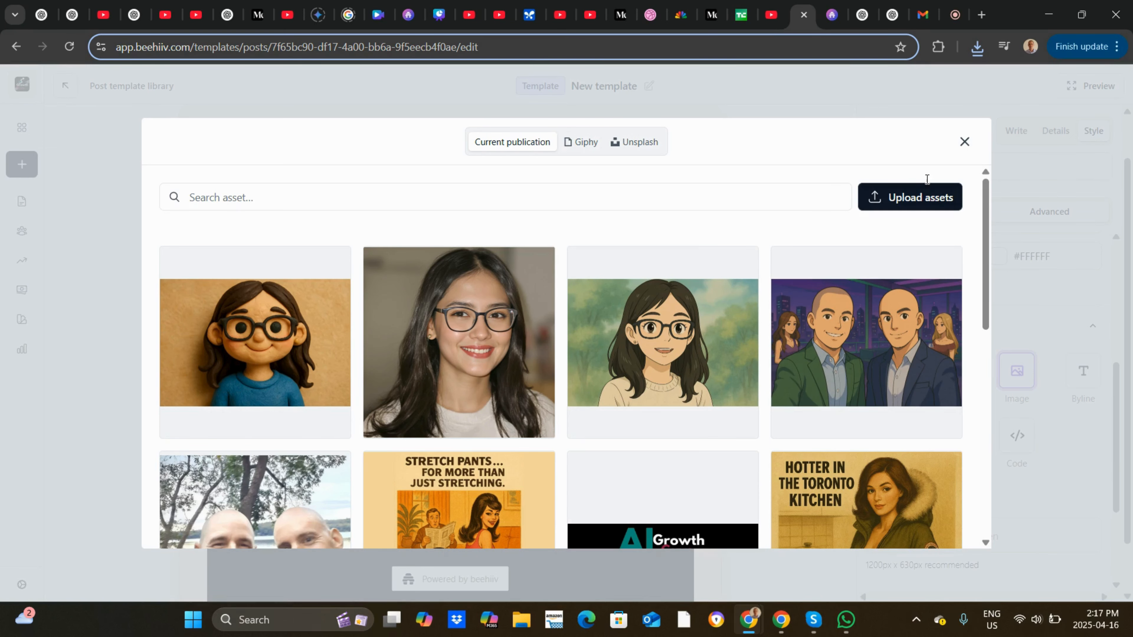
left_click(908, 205)
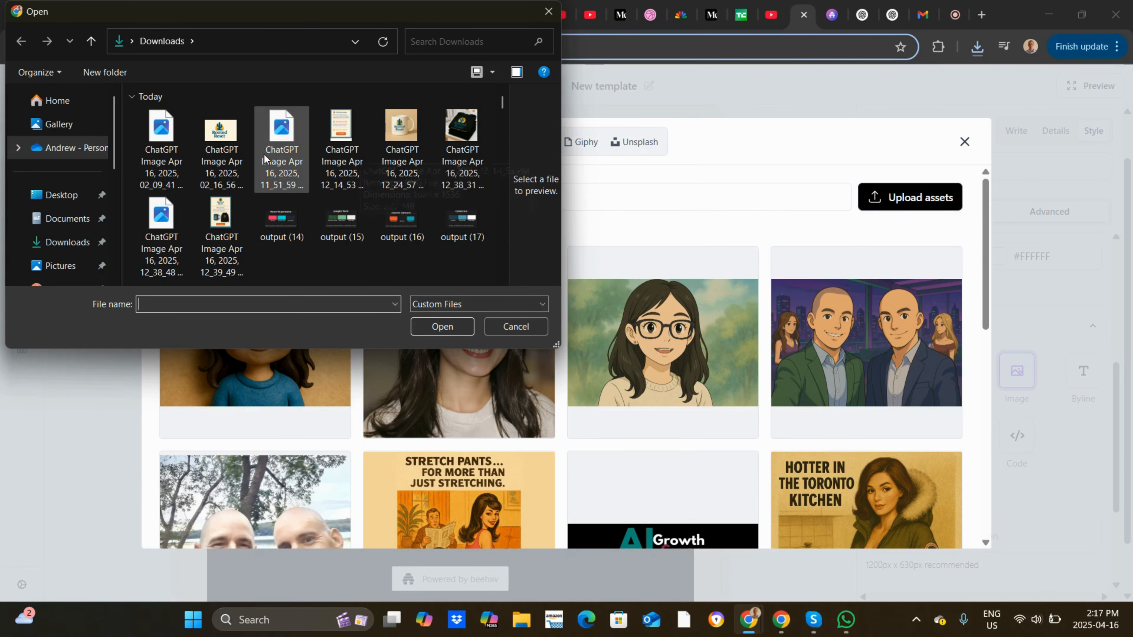
double_click(232, 153)
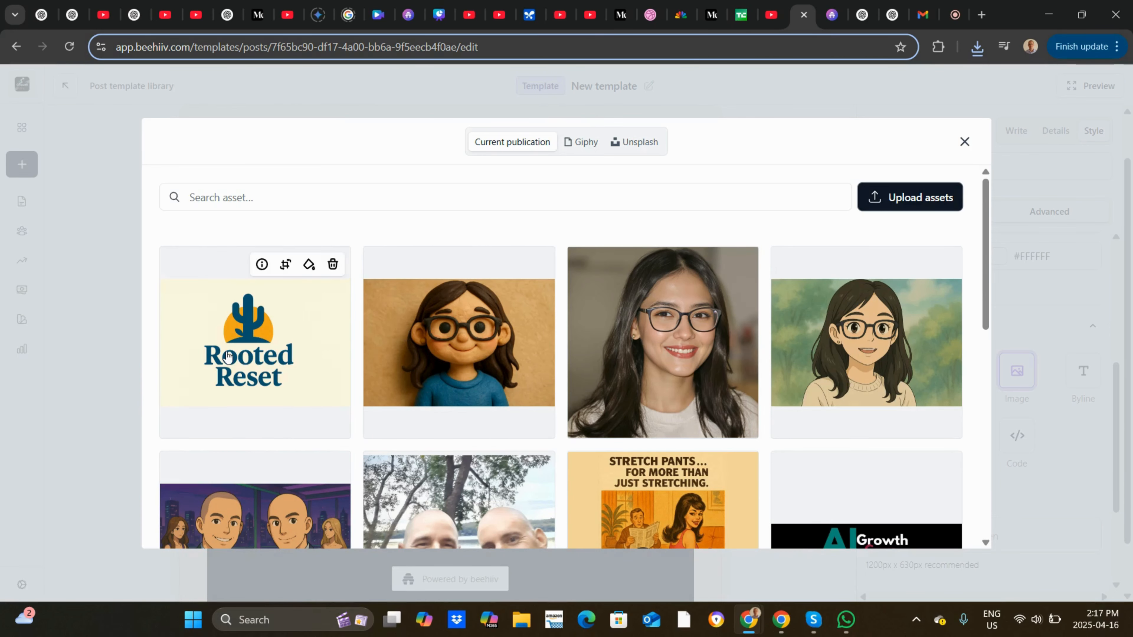
Use the uploaded Rooted Reset logo as the email header image and review the template in the desktop email preview
left_click(228, 356)
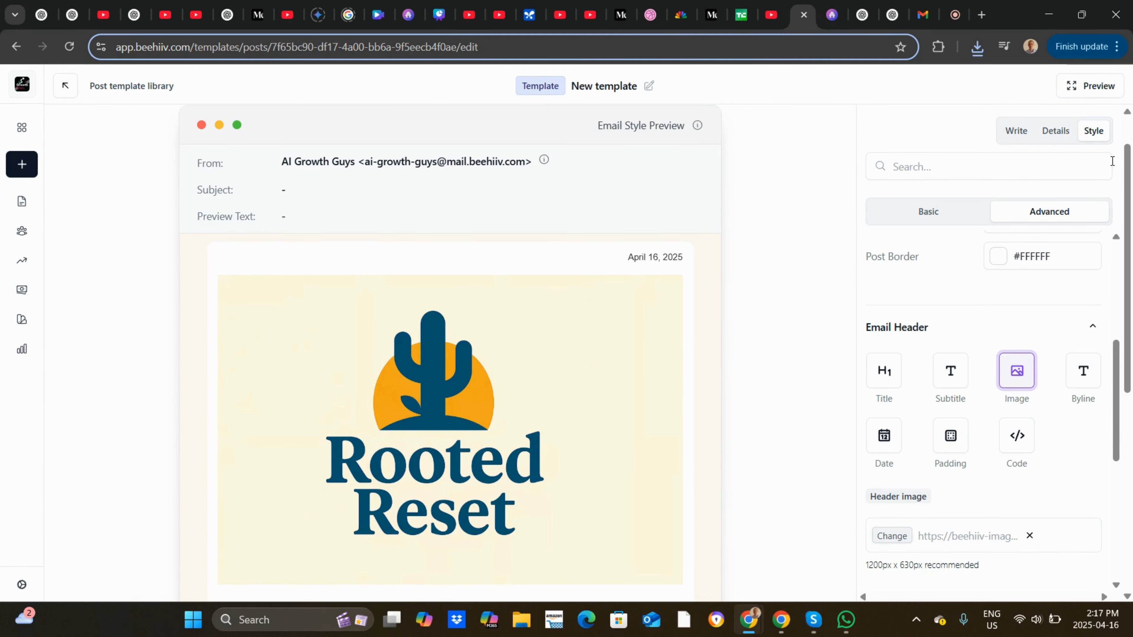
left_click(1094, 97)
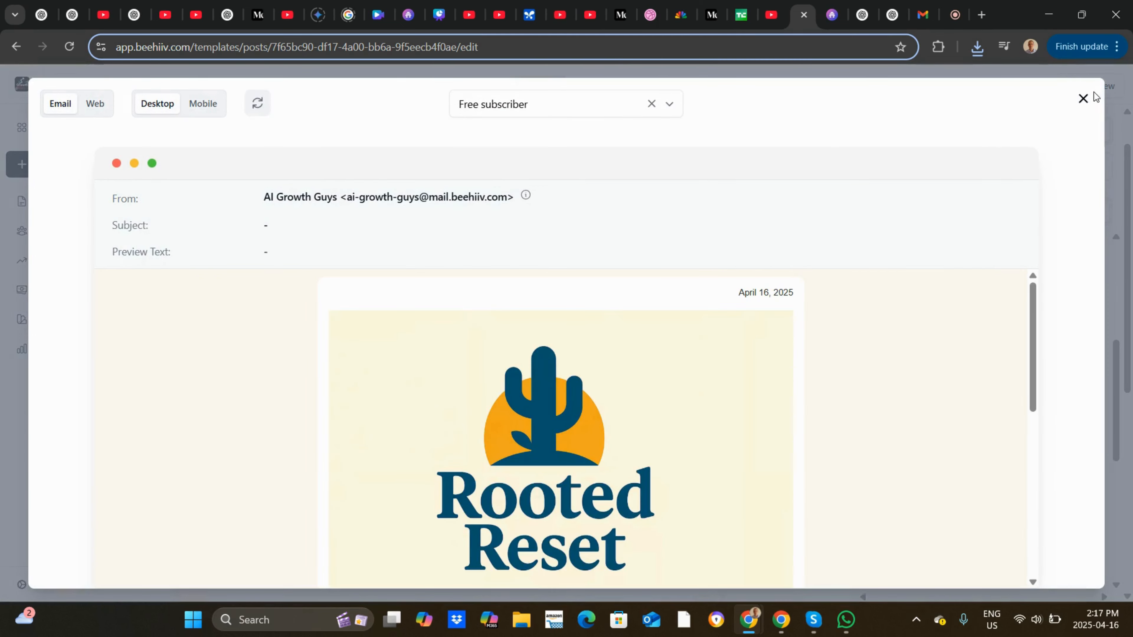
scroll(1028, 334, "down", 6)
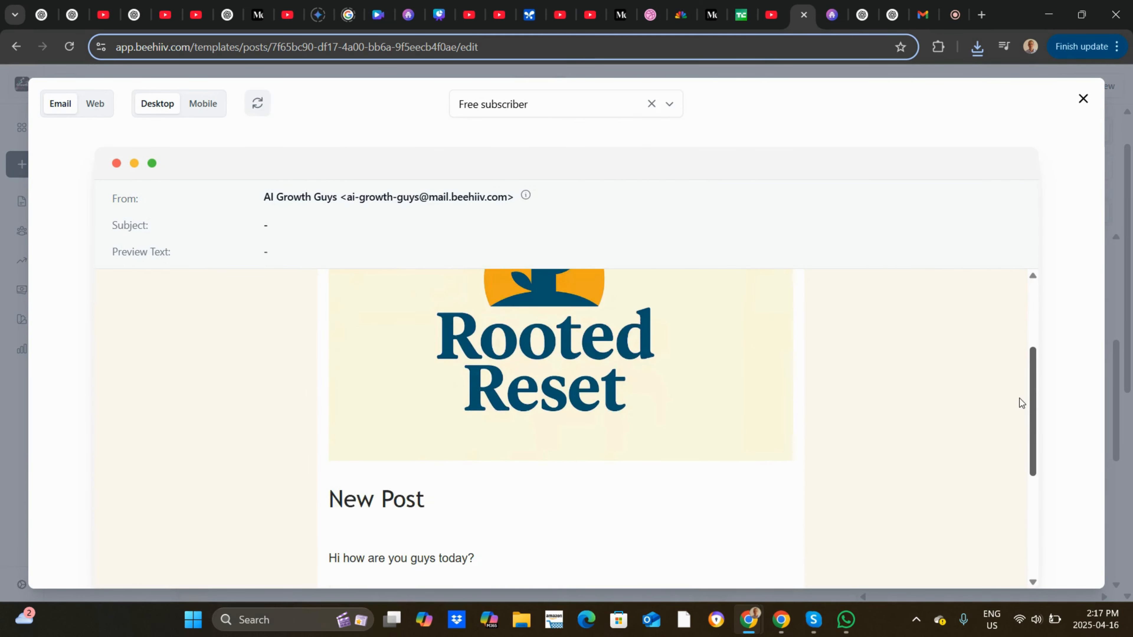
scroll(1017, 428, "up", 3)
scroll(999, 366, "up", 2)
scroll(892, 342, "down", 1)
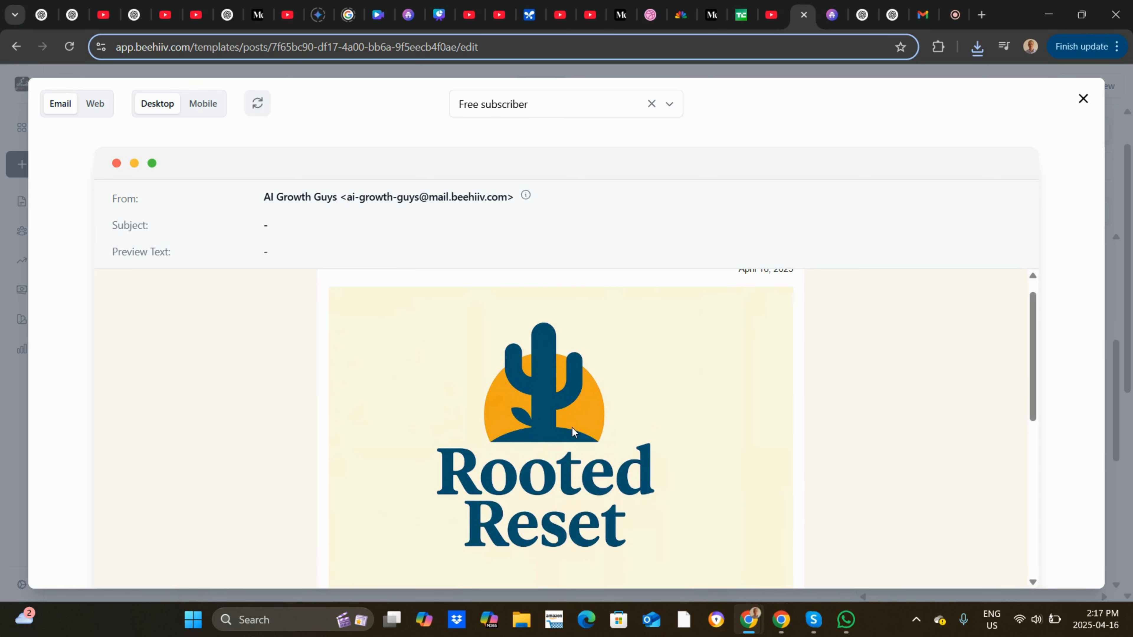
scroll(1037, 423, "down", 1)
scroll(1037, 423, "down", 4)
scroll(1017, 329, "up", 5)
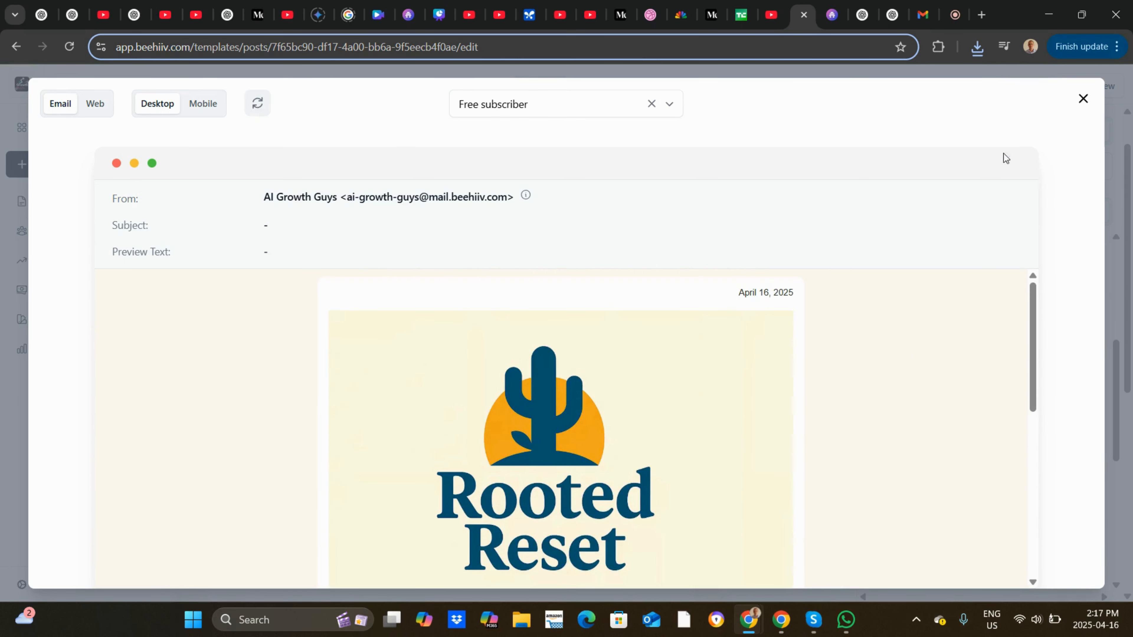
Switch to ChatGPT, close the enlarged logo image and ask "what is that blue color?"
left_click(924, 9)
left_click(896, 11)
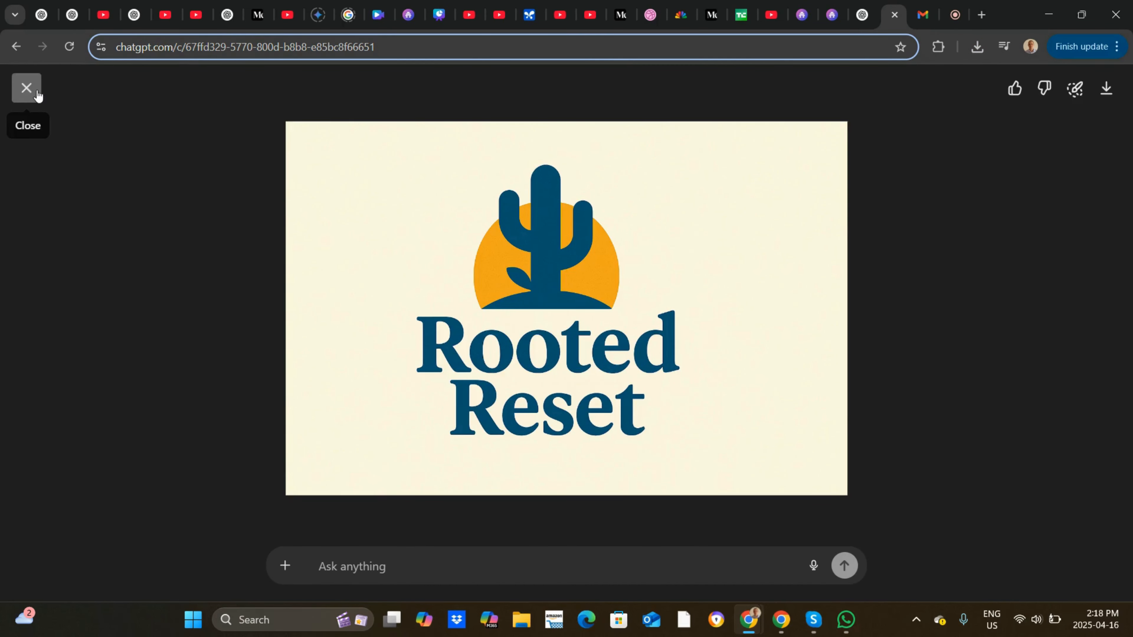
left_click(28, 91)
left_click(552, 525)
type("what is that blue clo")
key("BackSpace")
key("BackSpace")
type("o")
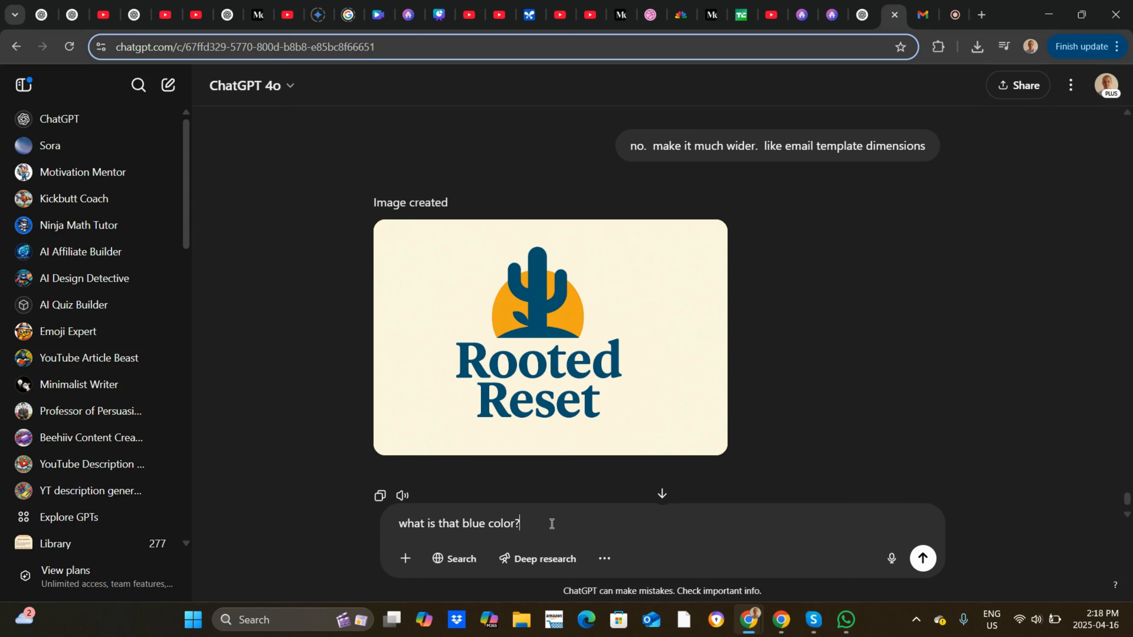
key("Return")
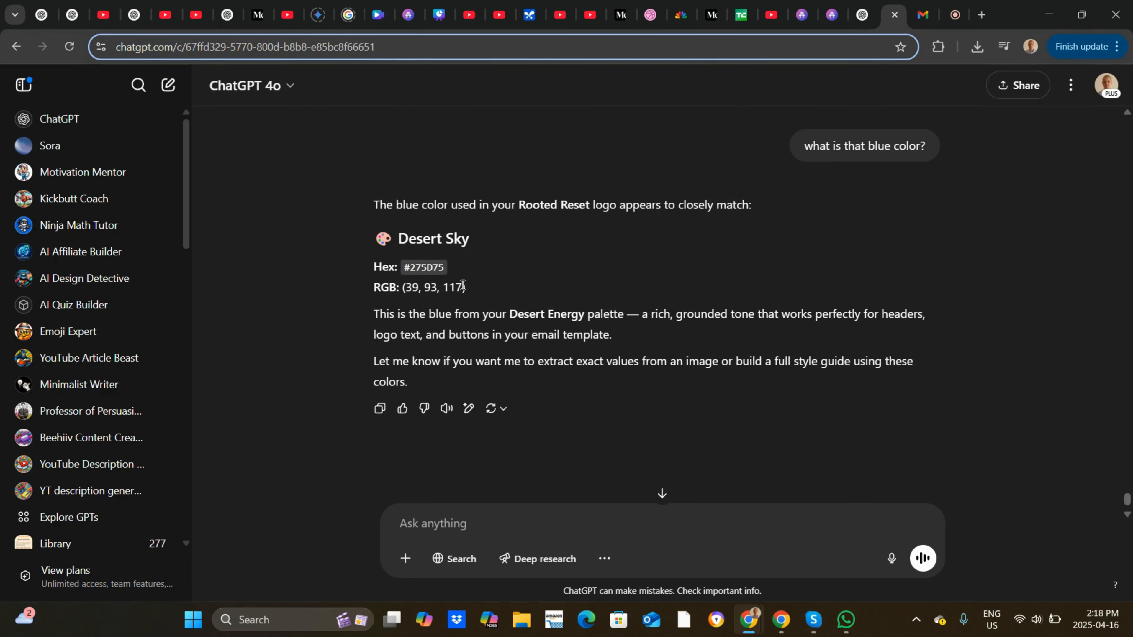
Copy the hex code 275D75 from ChatGPT's reply, return to the beehiiv template and close its preview
left_click_drag(445, 268, 412, 271)
key("ctrl+c")
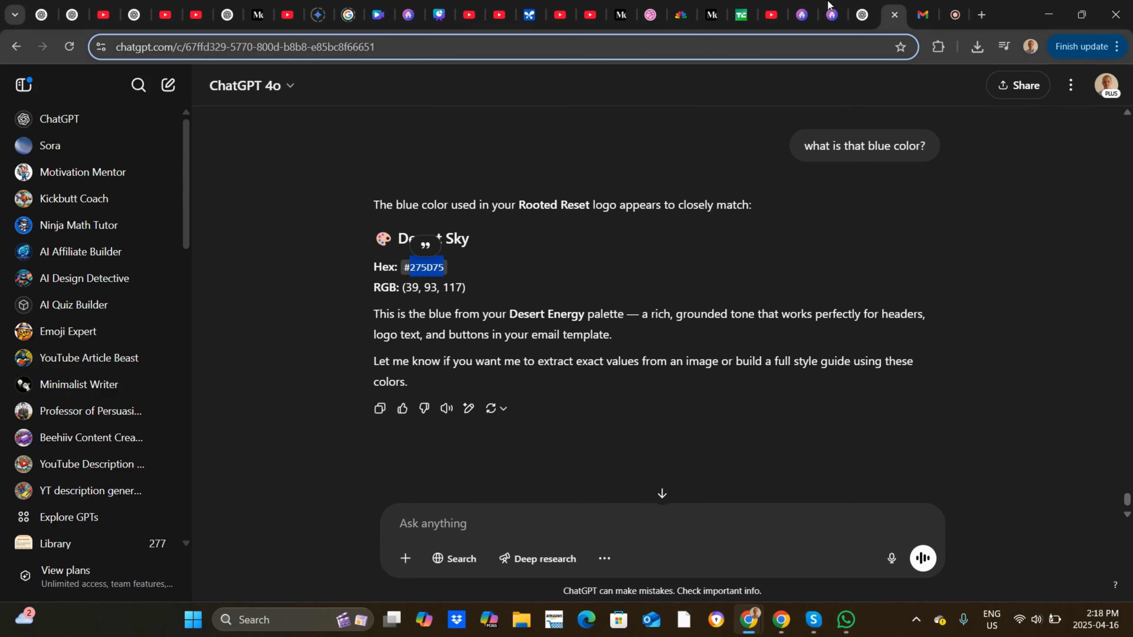
left_click(936, 5)
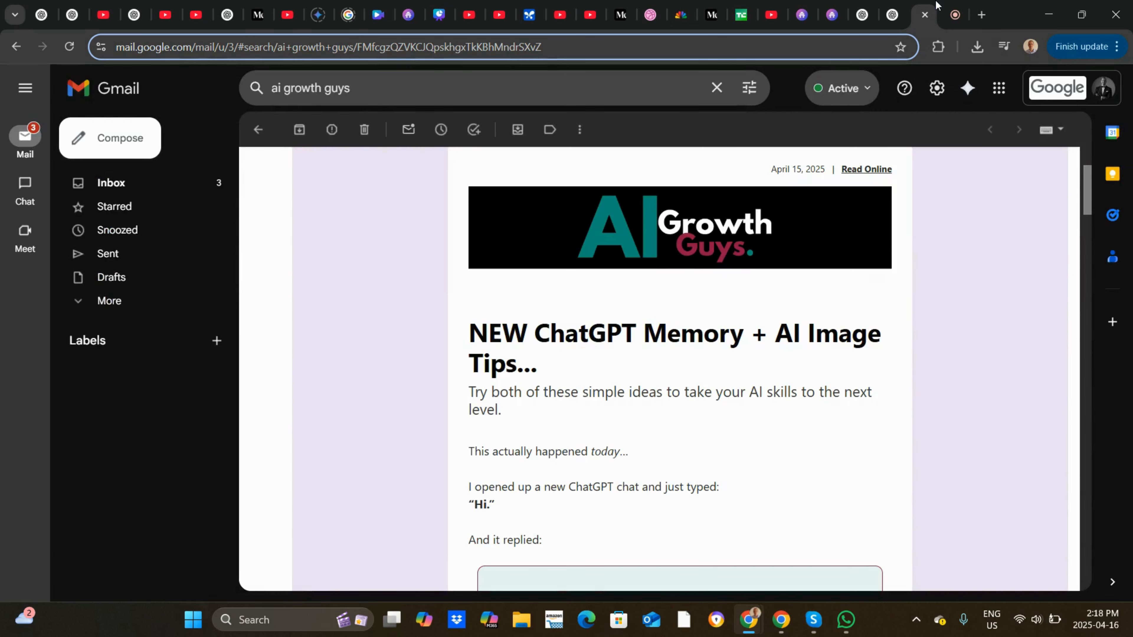
left_click(890, 5)
left_click(836, 4)
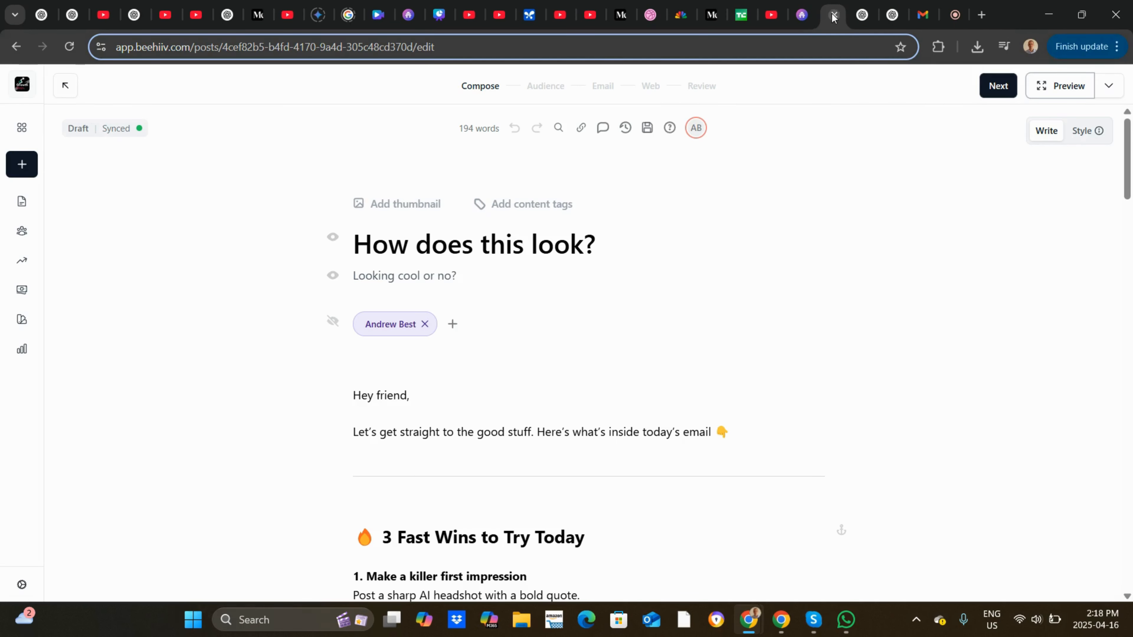
left_click(808, 5)
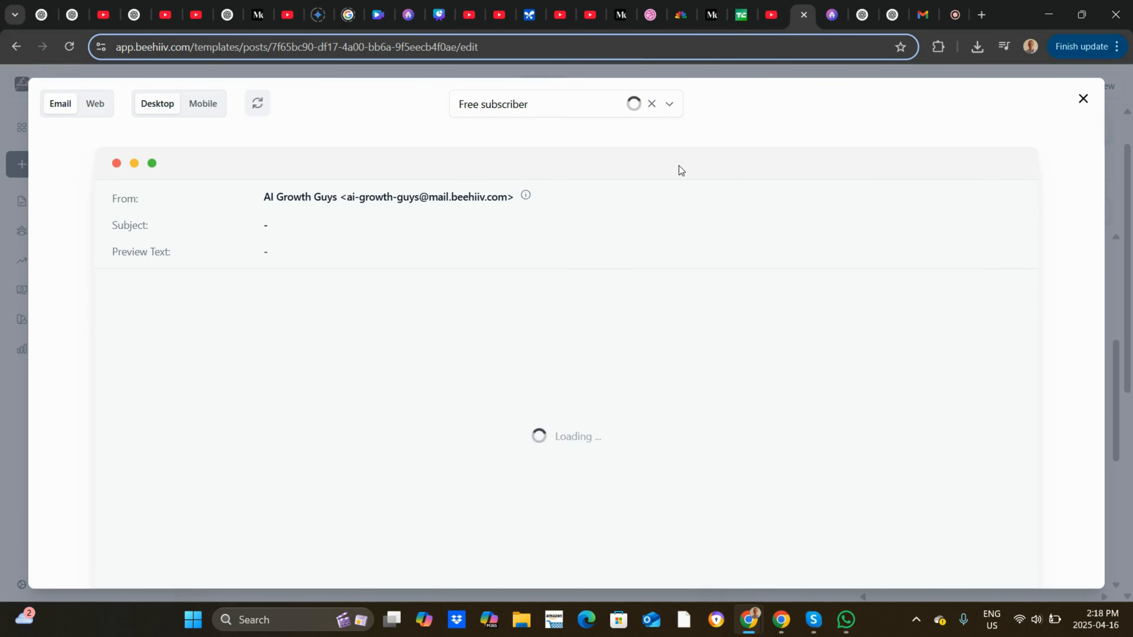
left_click(1083, 99)
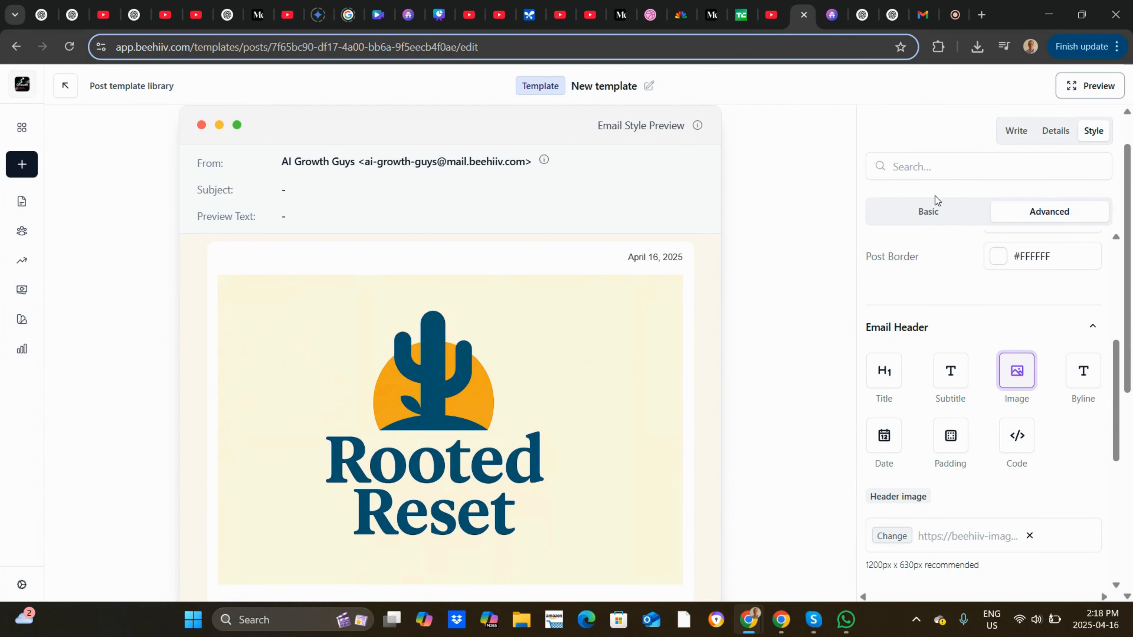
In the template's basic style colors, set the Outside Background to #275D75
left_click(933, 213)
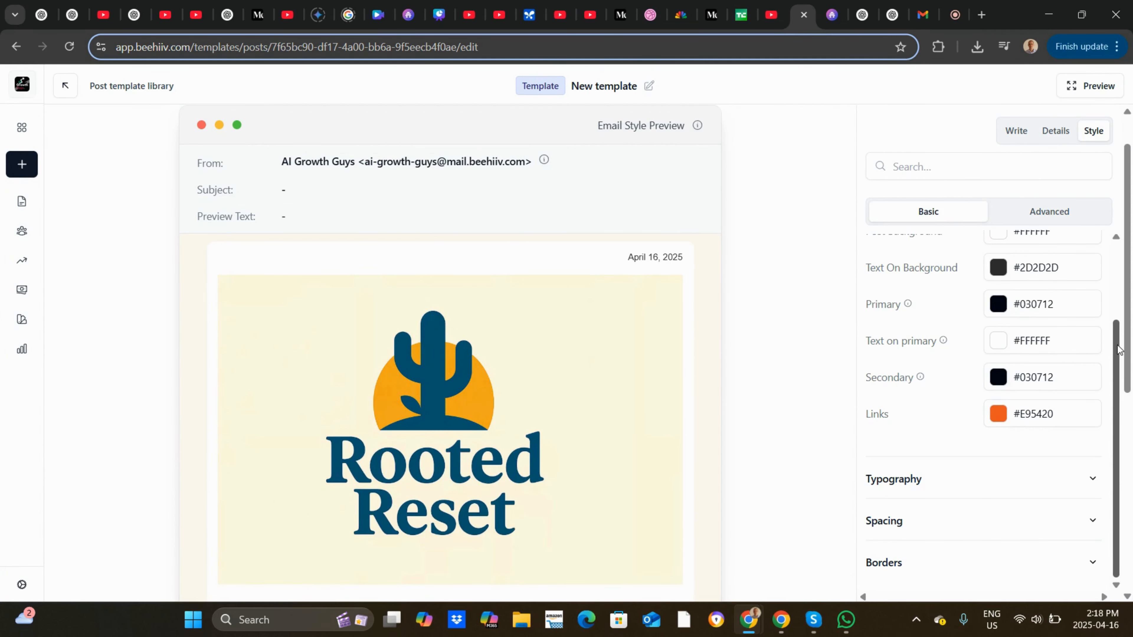
scroll(1071, 288, "up", 3)
left_click(1059, 301)
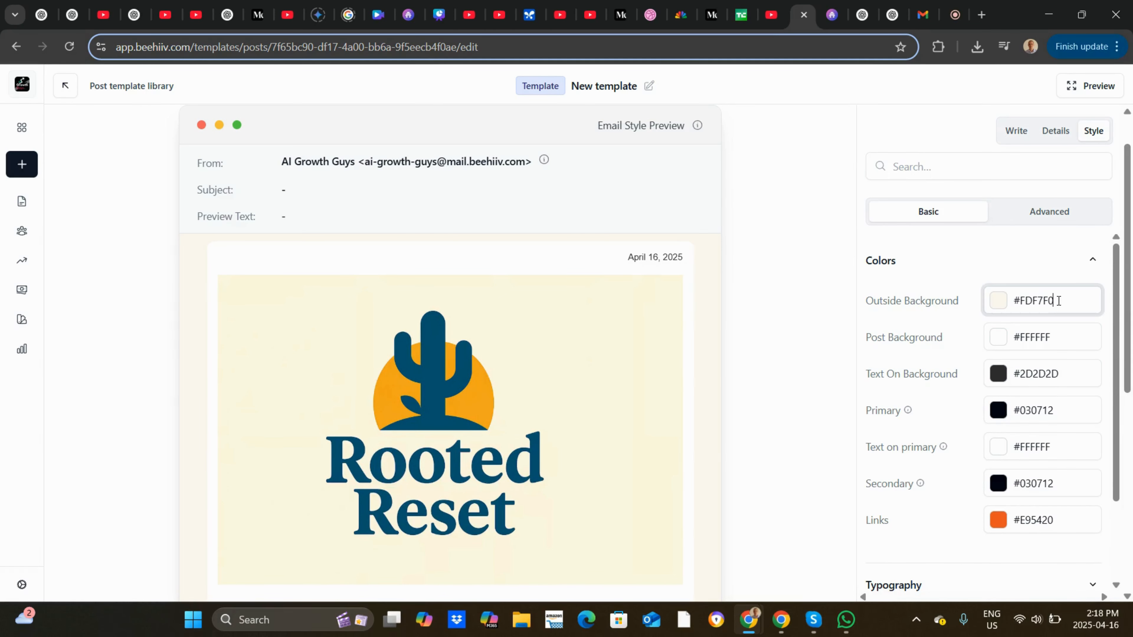
key("BackSpace")
key("BackSpace")
key("BackSpace")
key("BackSpace")
key("BackSpace")
key("BackSpace")
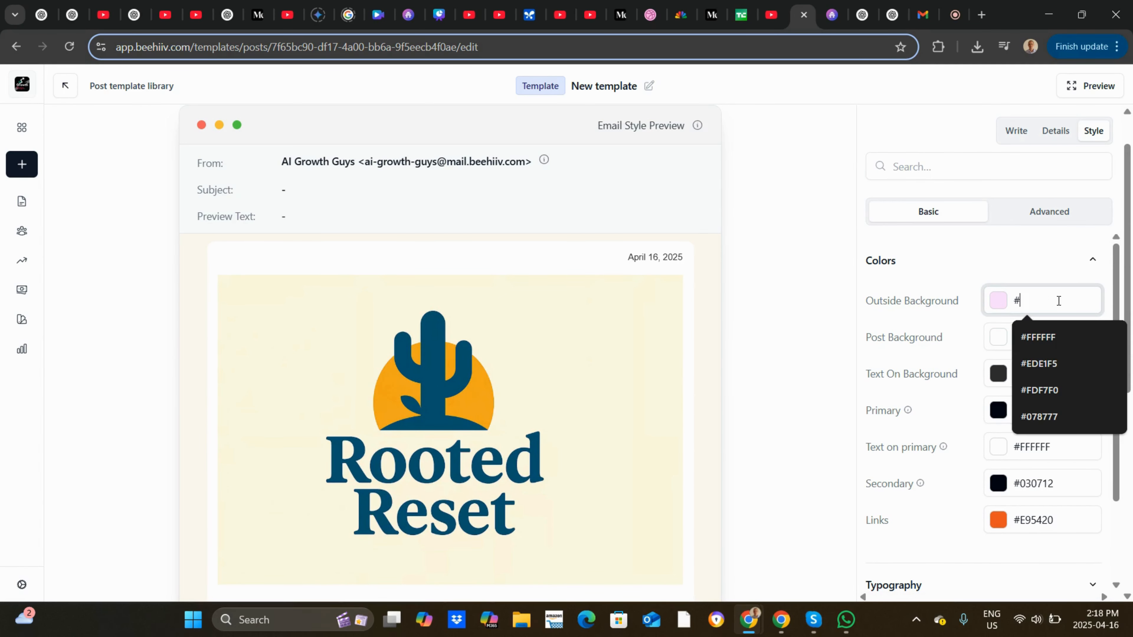
key("ctrl+v")
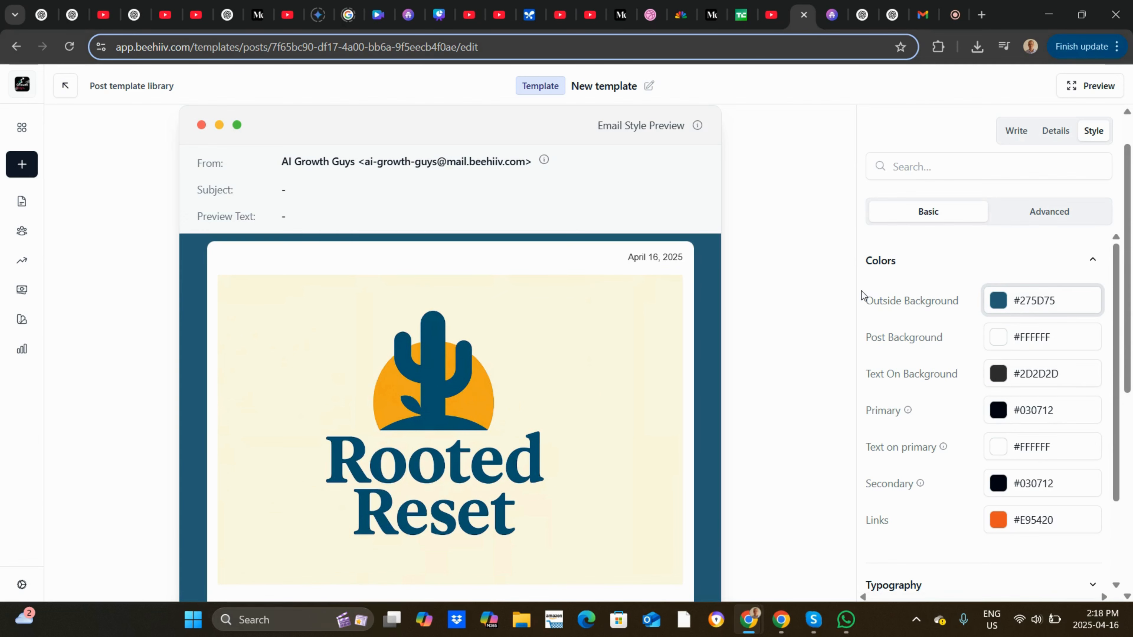
left_click(796, 317)
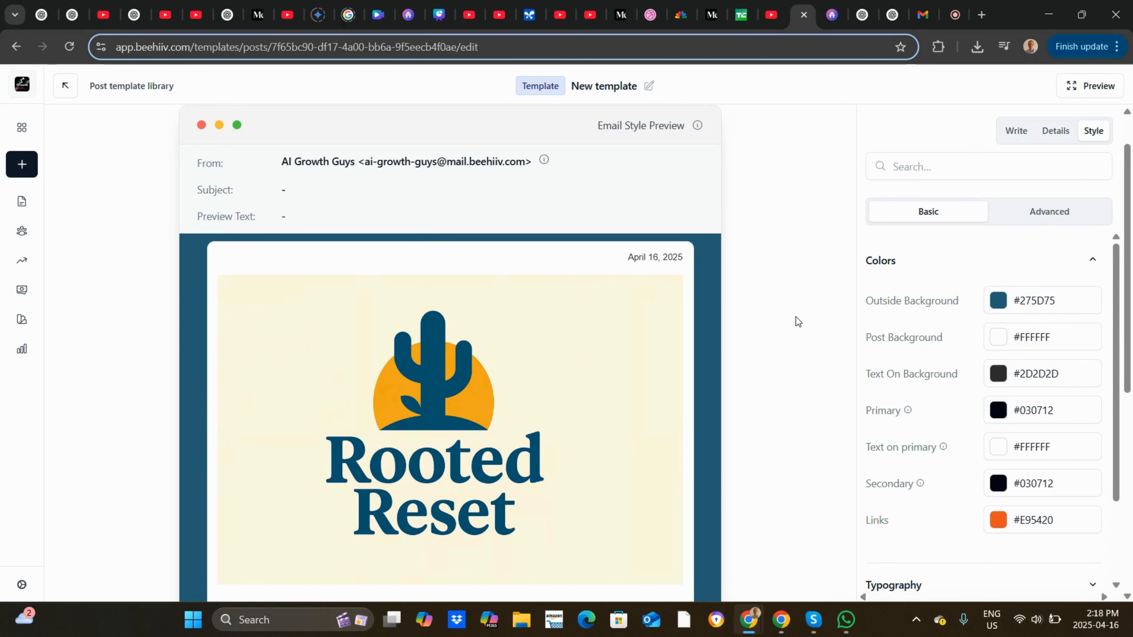
Preview the email template to check the blue outside background around the logo header, and close the preview
left_click(1085, 93)
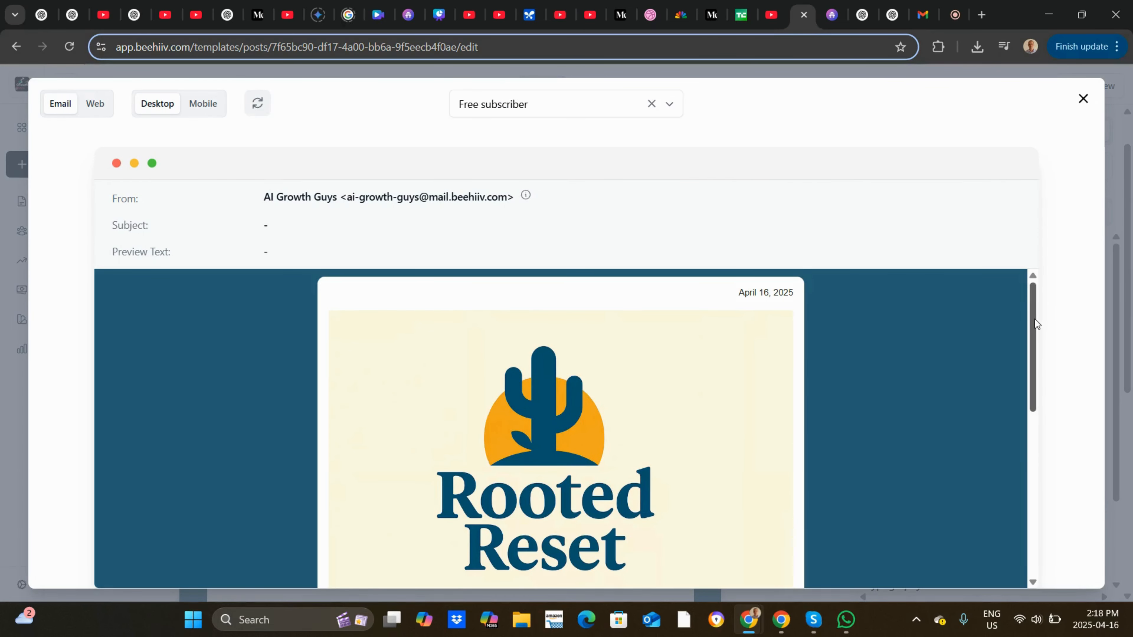
mouse_move(1034, 319)
left_mouse_down()
mouse_move(1046, 400)
mouse_move(1076, 469)
mouse_move(1040, 332)
mouse_move(1055, 443)
mouse_move(1031, 327)
left_mouse_up()
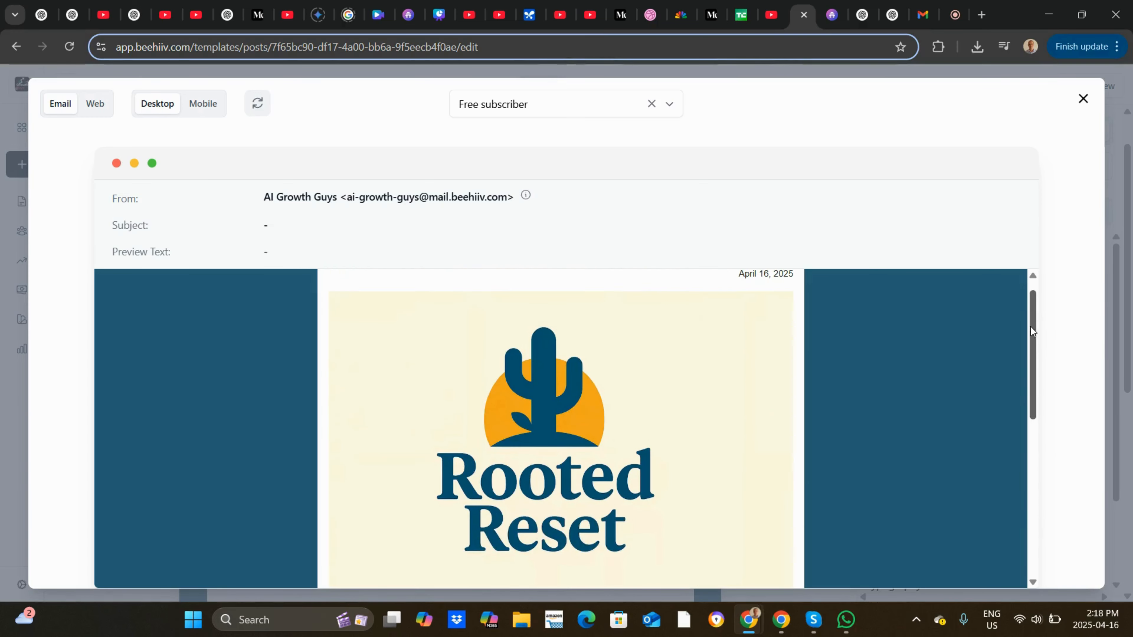
left_click(1084, 99)
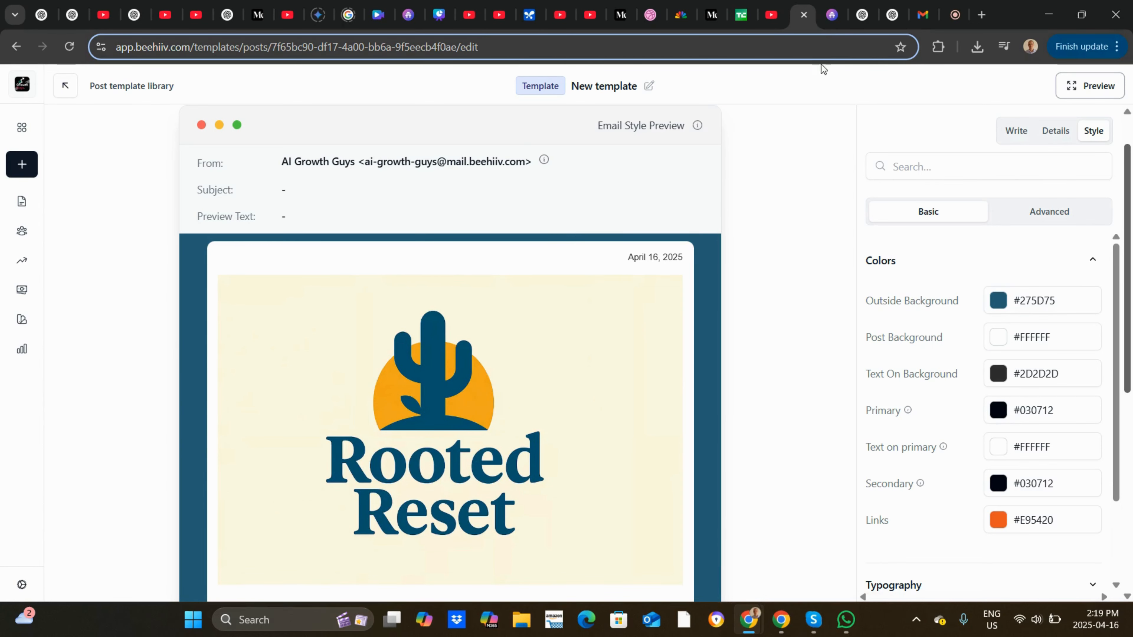
Switch to the beehiiv draft "How does this look?" and insert three blank lines above "Hey friend,"
left_click(835, 9)
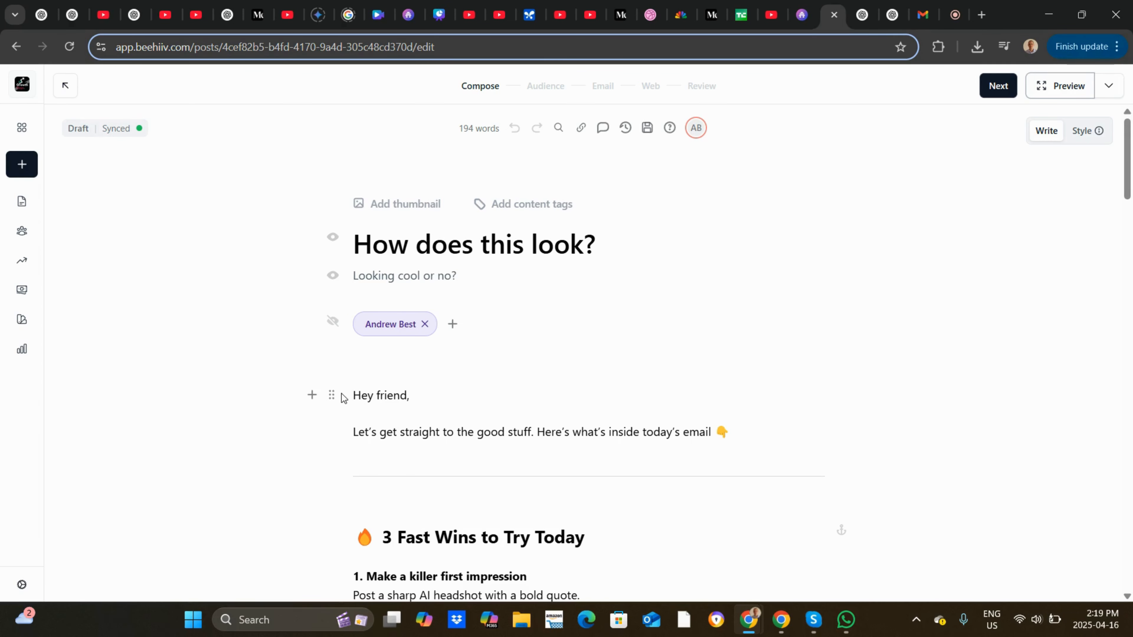
right_click(354, 395)
left_click(420, 416)
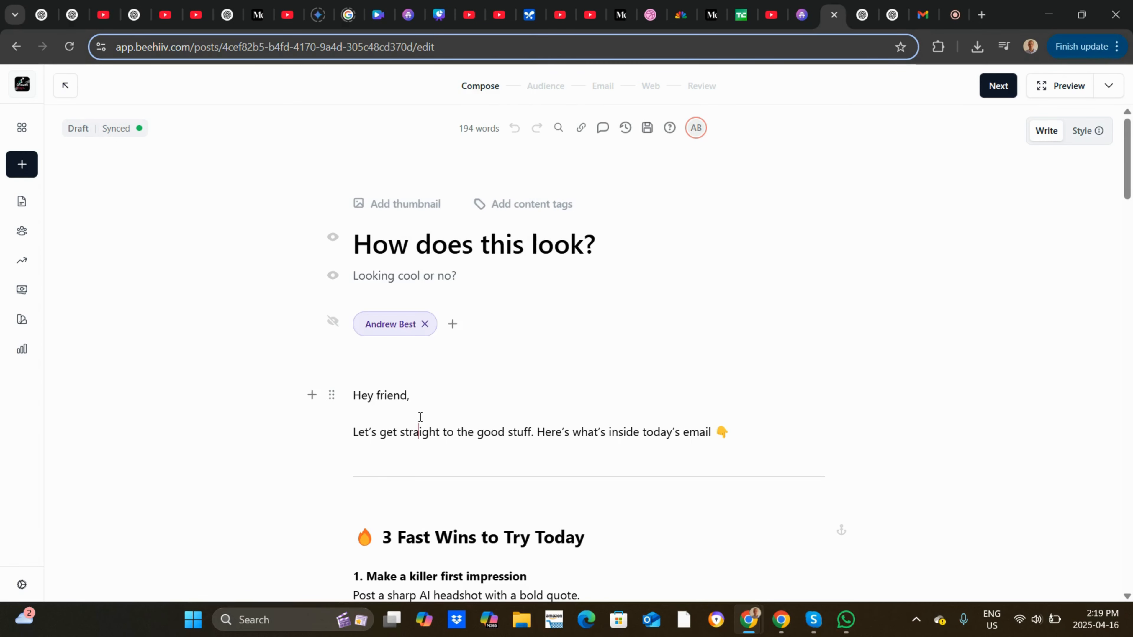
left_click(354, 396)
key("Return")
key("Return")
key("Return")
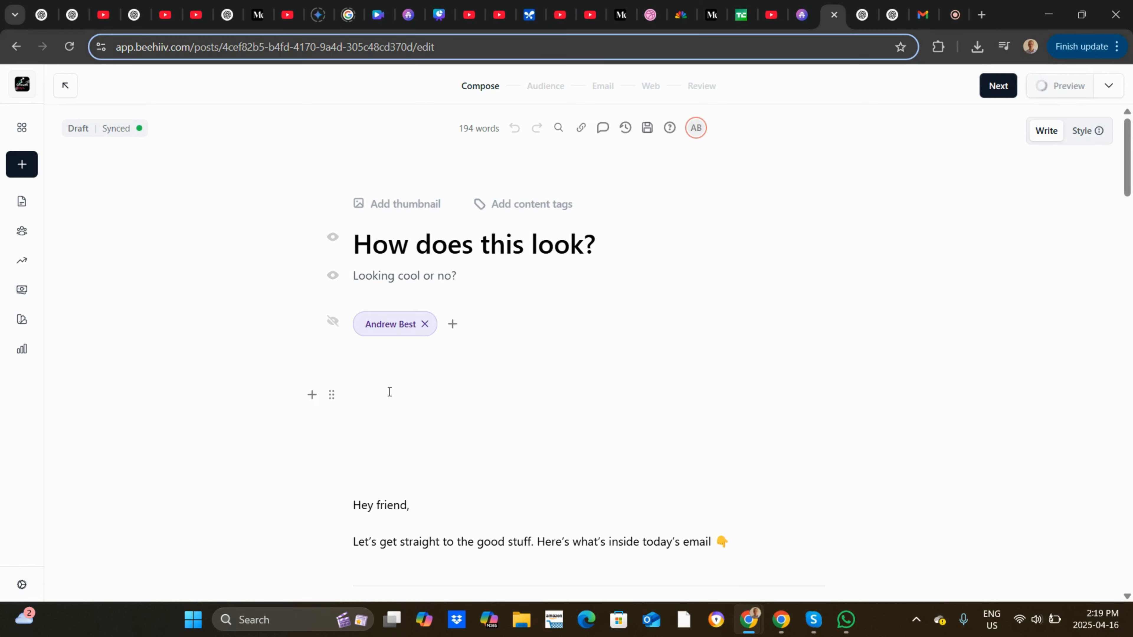
left_click(389, 392)
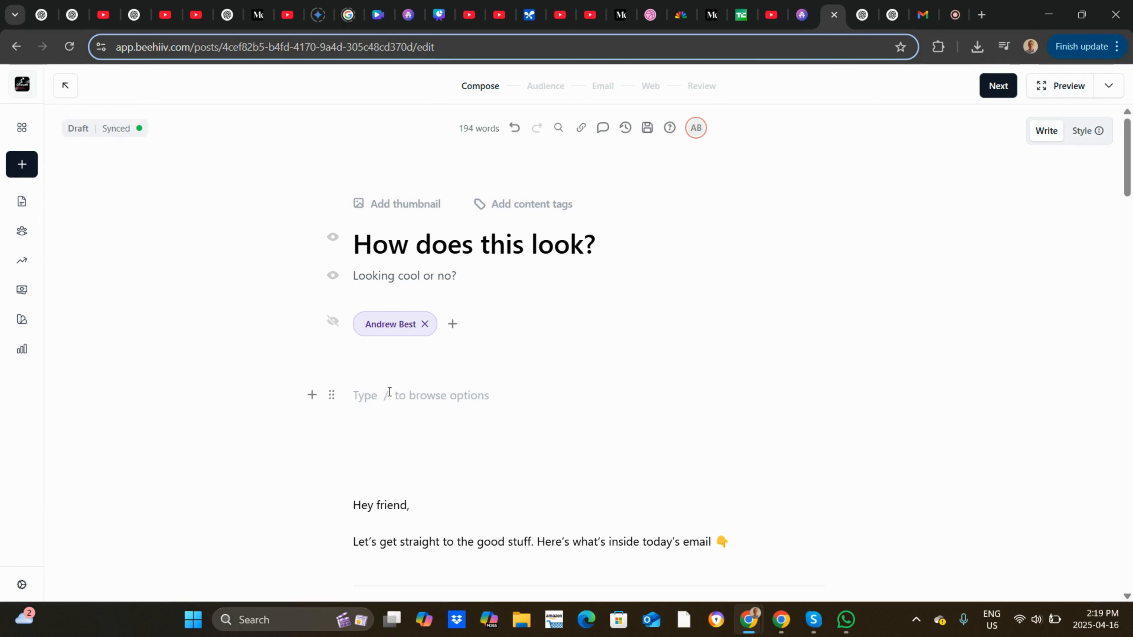
Switch to ChatGPT and request an AI Growth Guys newsletter explaining how today's template was made, showing off its features, links and bullet points for pasting into beehiiv
left_click(888, 12)
left_click(495, 509)
type("w")
key("BackSpace")
type("write a n")
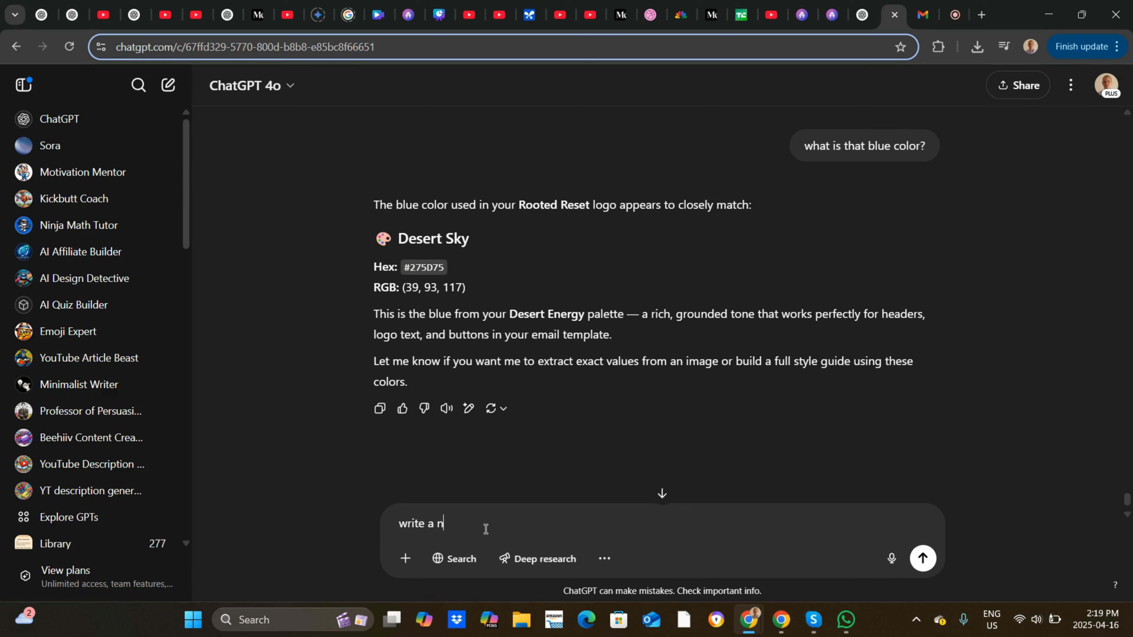
type("ewletter for ai growth gu")
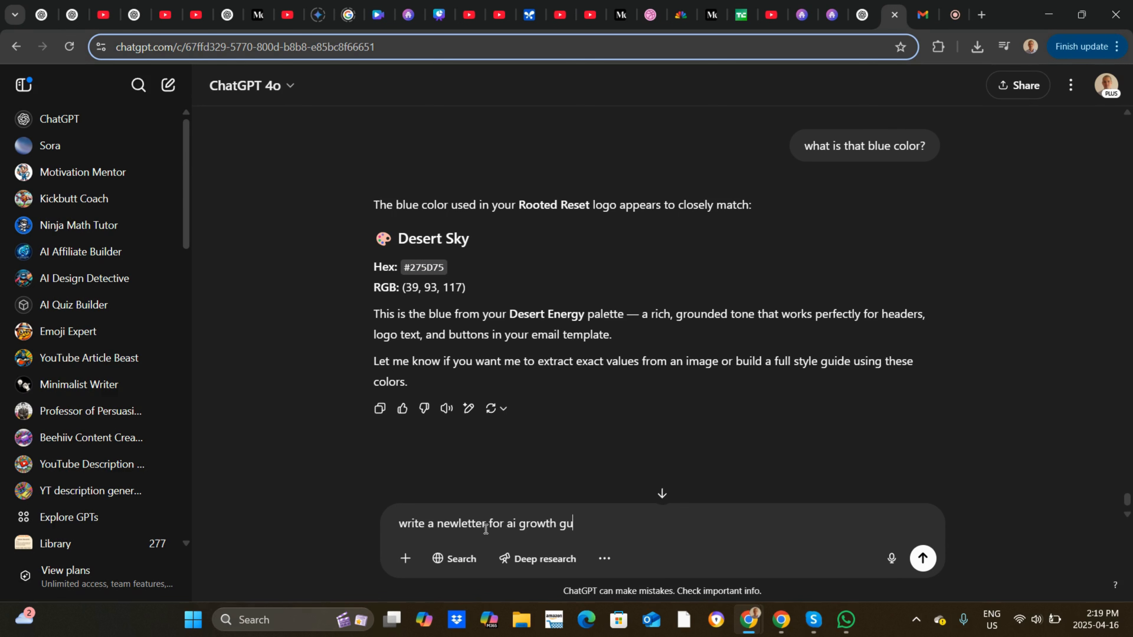
type("ys, explaining what we")
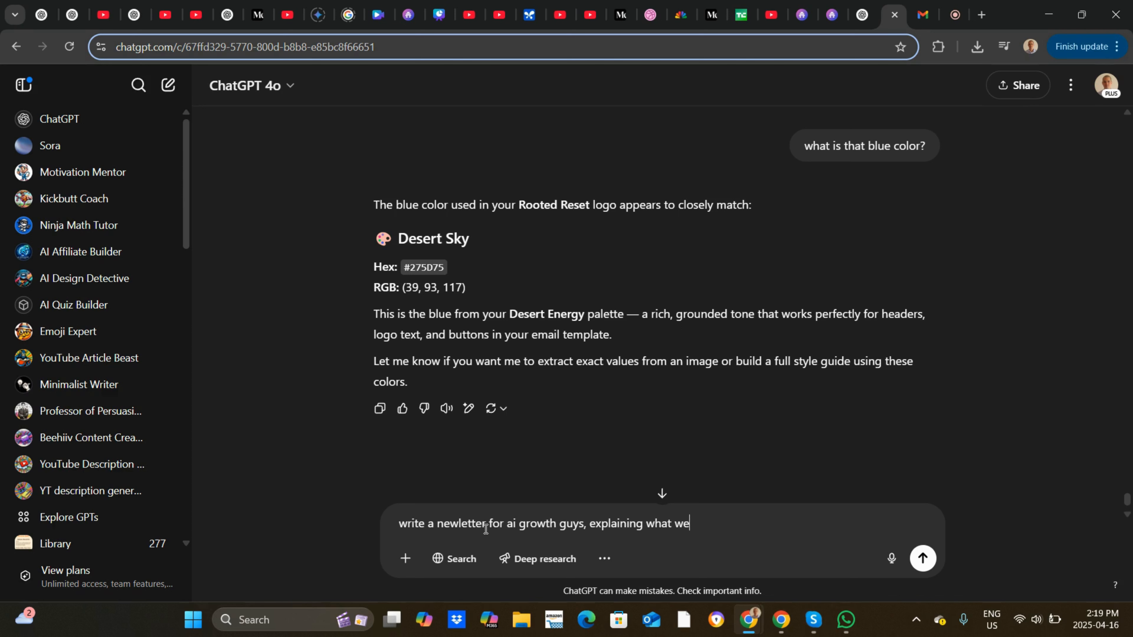
key("BackSpace")
key("BackSpace")
type("I did today to make this ne")
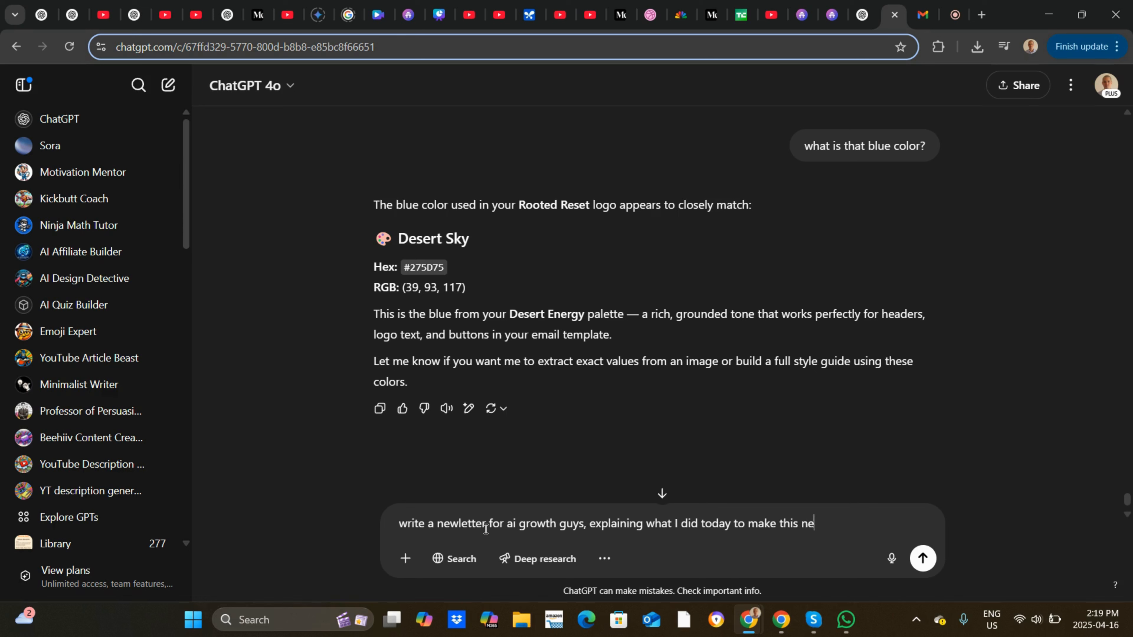
type("w template.  show off")
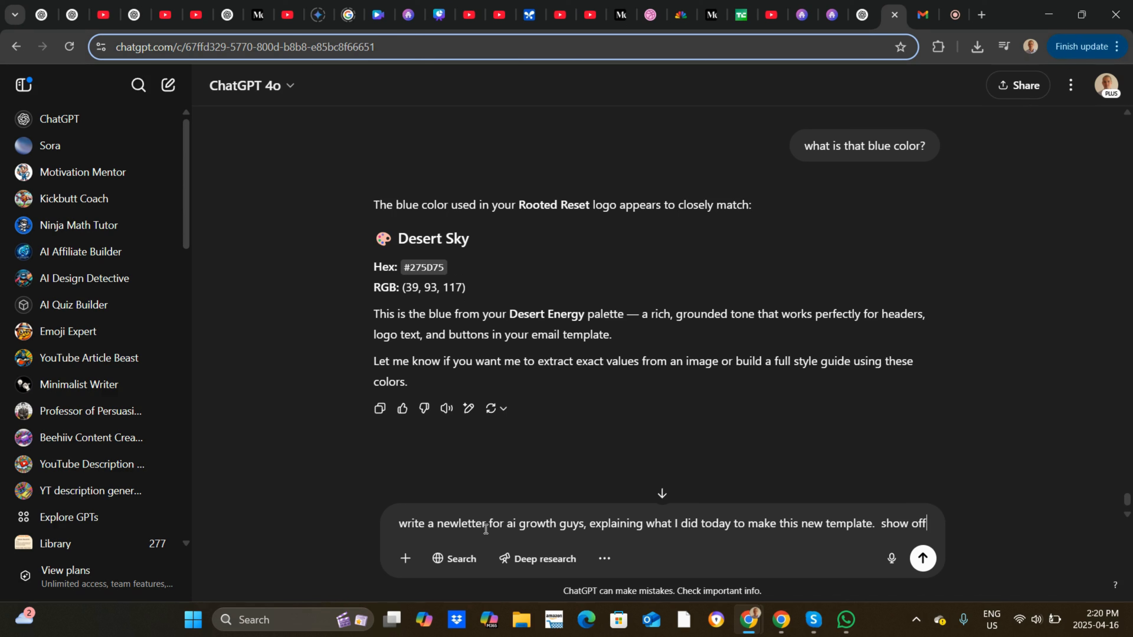
type(" all of the ")
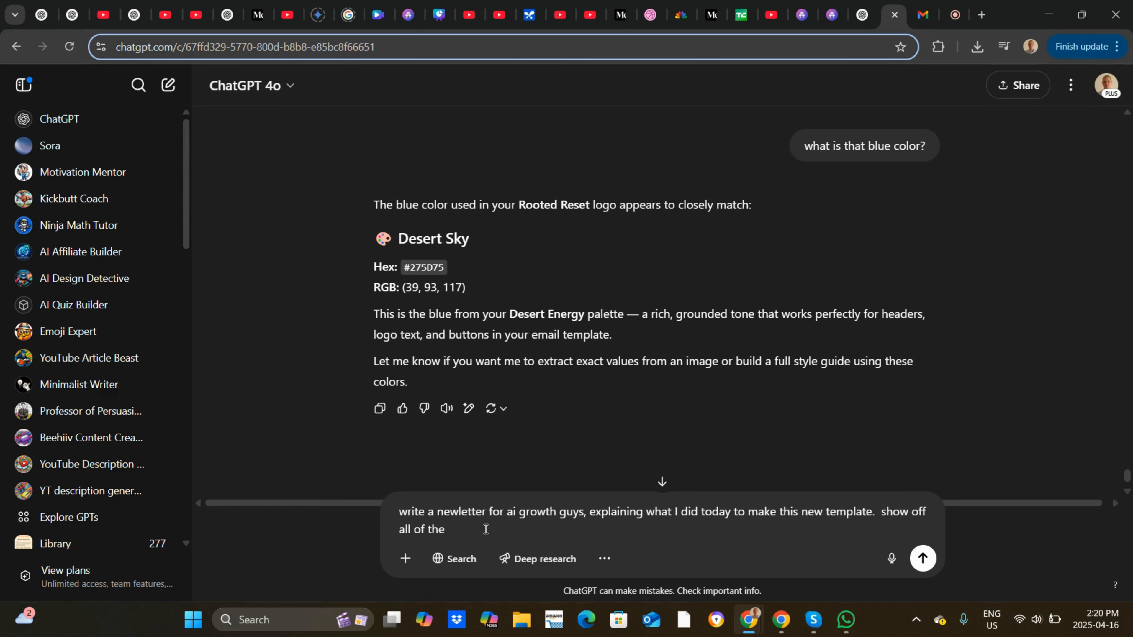
type("template features, links, bullet po")
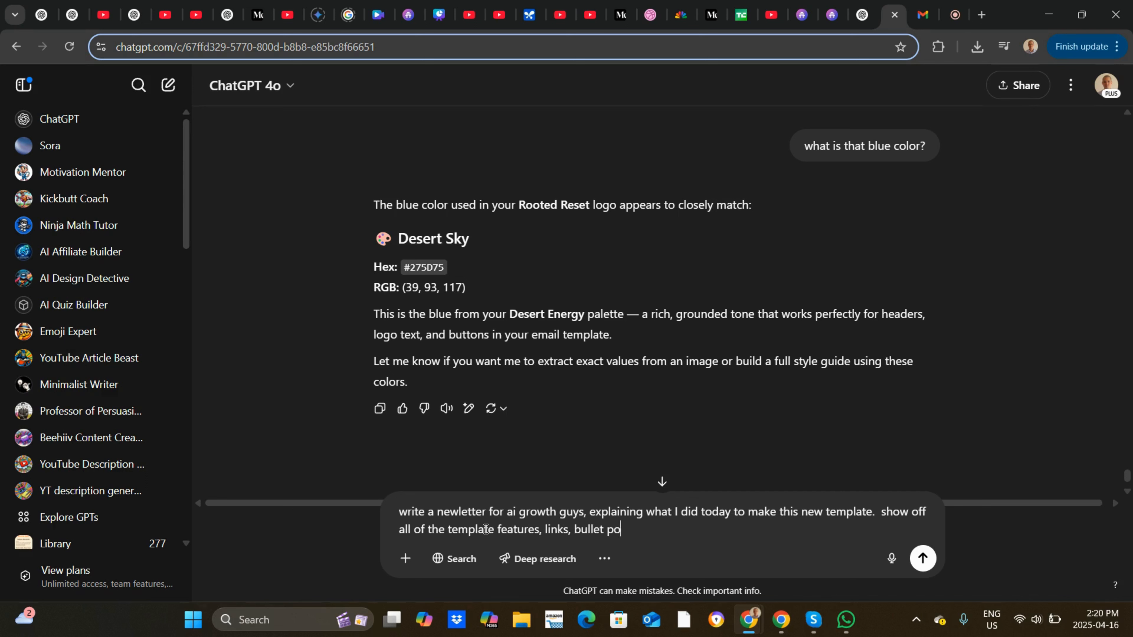
type("ints, etc..  i'll just cut and past")
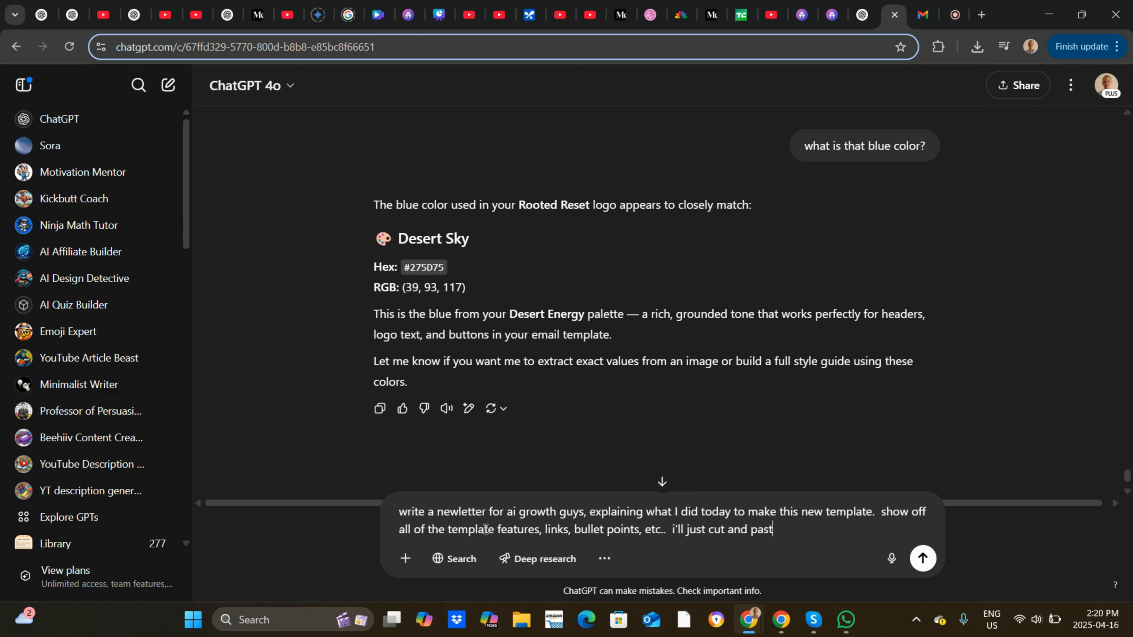
type("e this into beehiiv to show off")
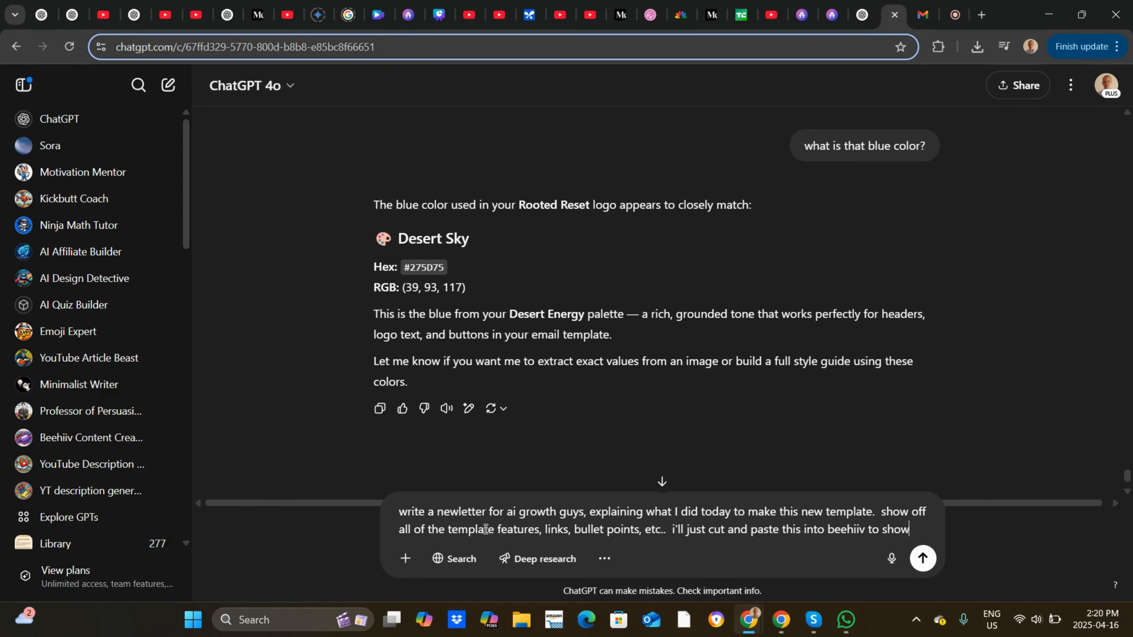
key("Return")
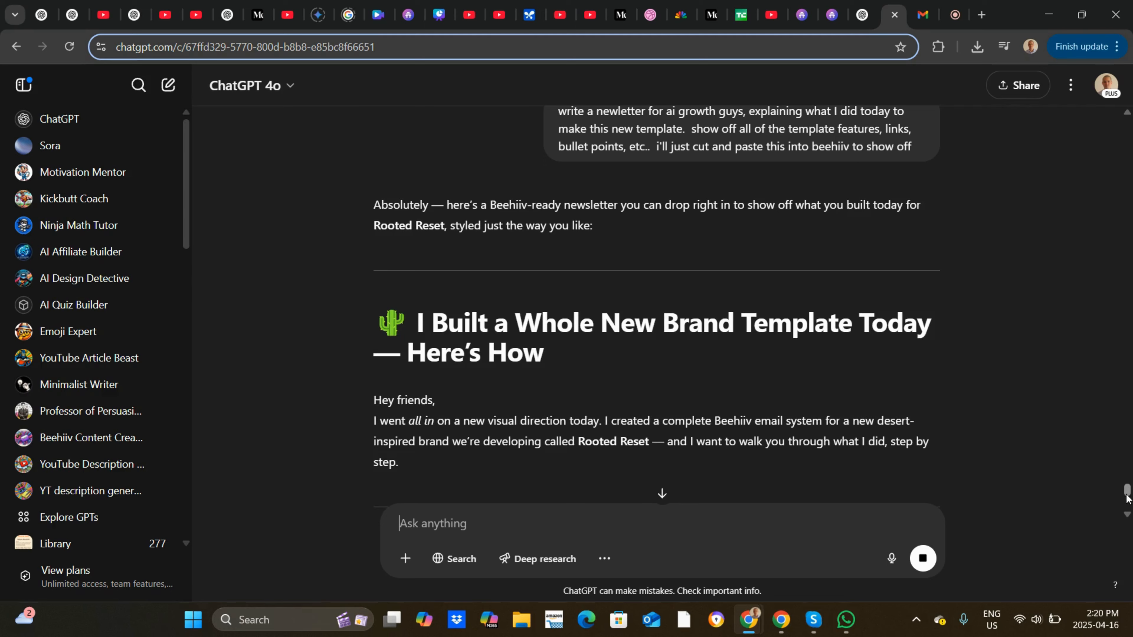
Read through ChatGPT's newsletter as it is written, from the opening headline to the closing links and sign-off
scroll(1126, 498, "down", 6)
scroll(1128, 498, "up", 7)
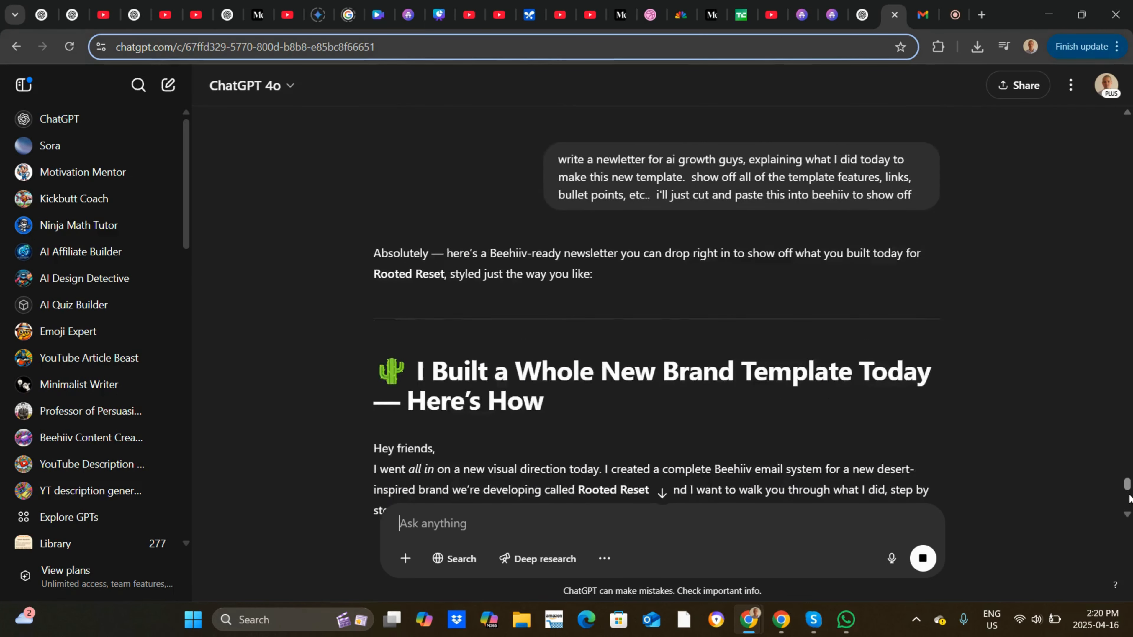
scroll(1129, 495, "down", 6)
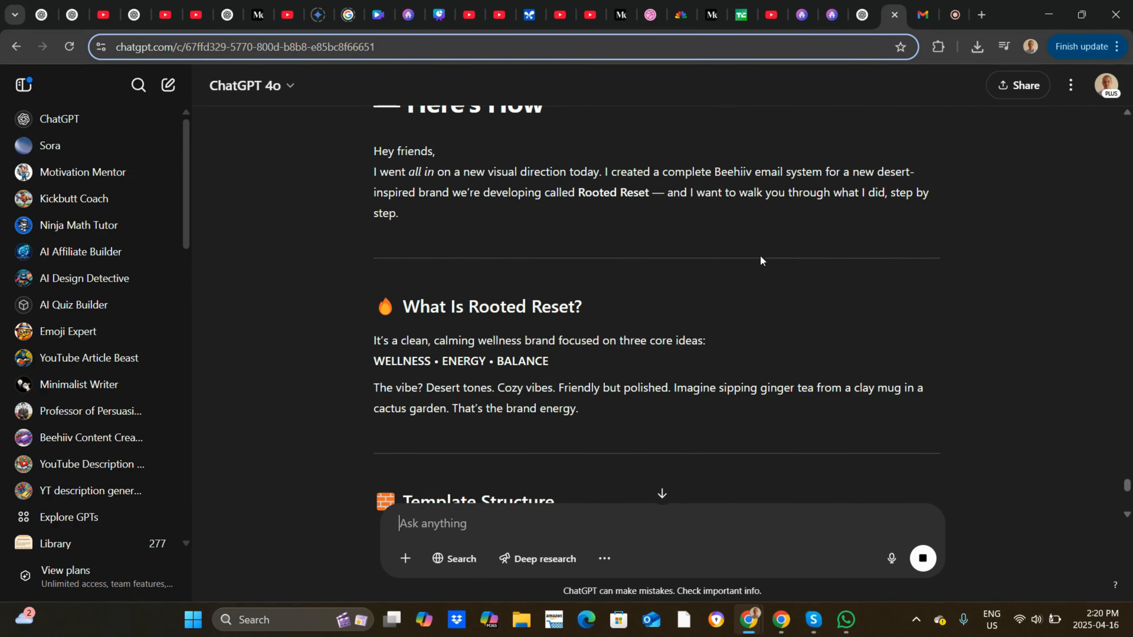
scroll(1128, 489, "down", 6)
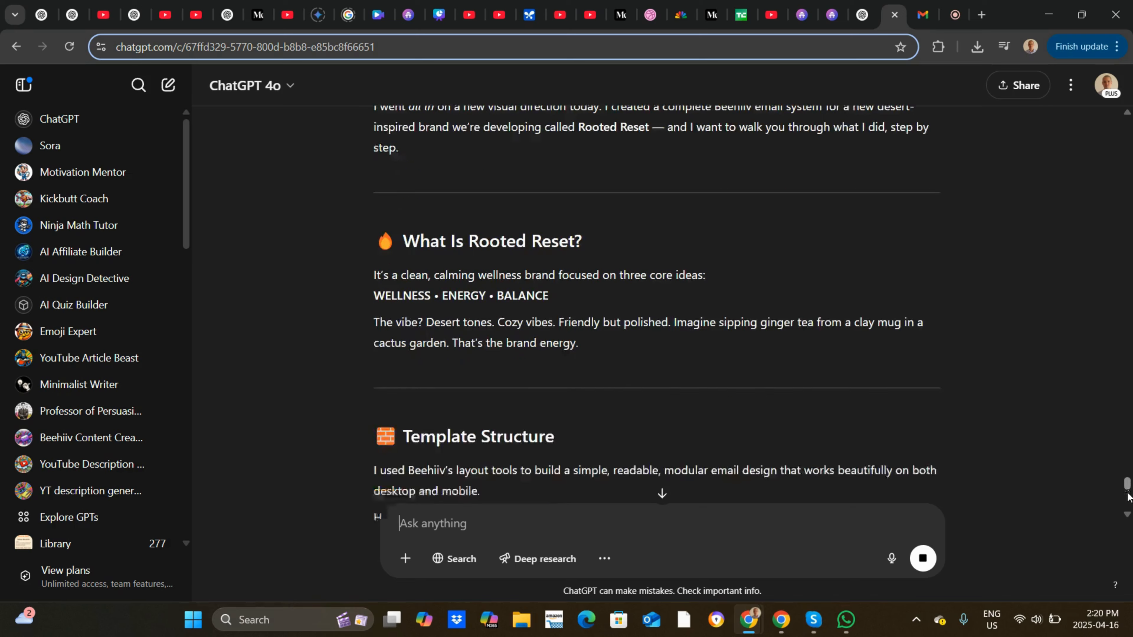
scroll(1130, 509, "up", 5)
scroll(1130, 513, "down", 9)
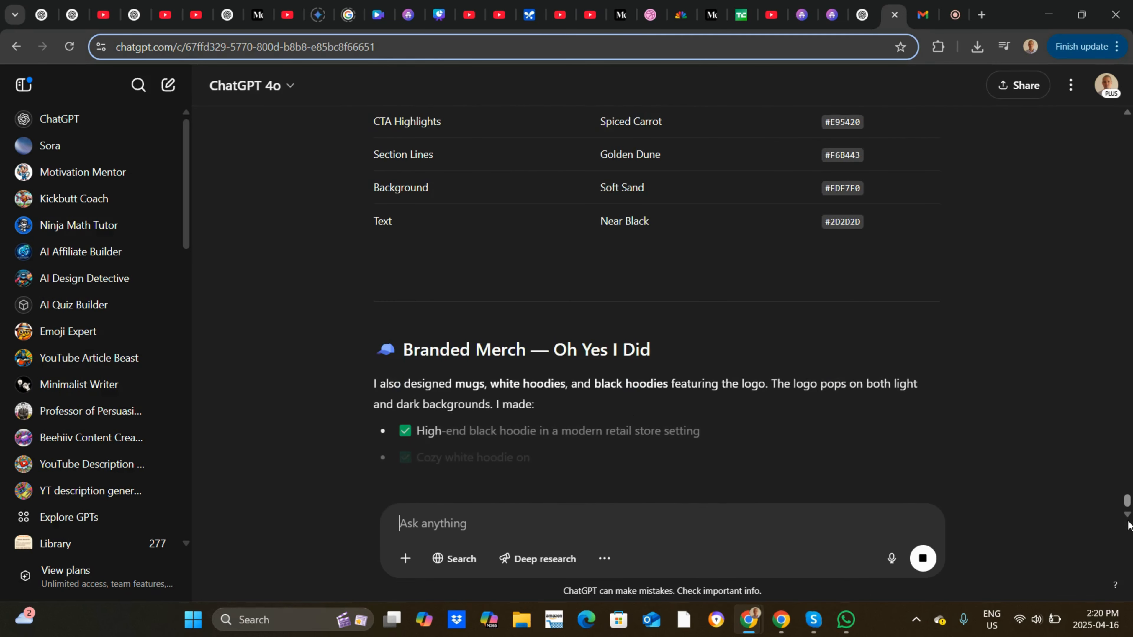
scroll(1130, 527, "down", 6)
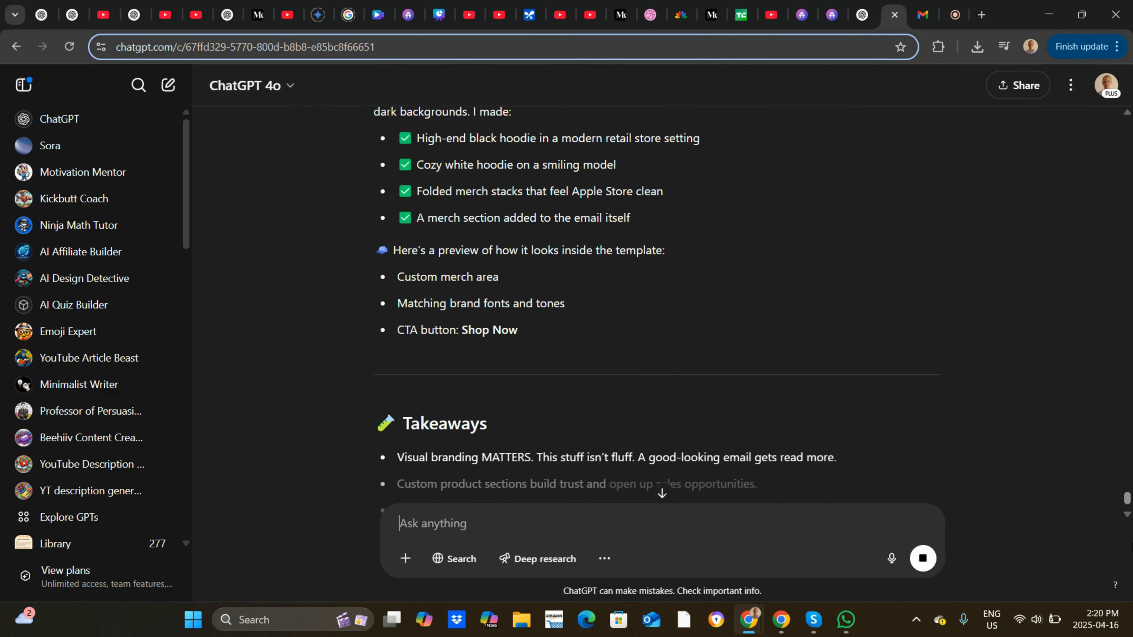
scroll(657, 302, "down", 4)
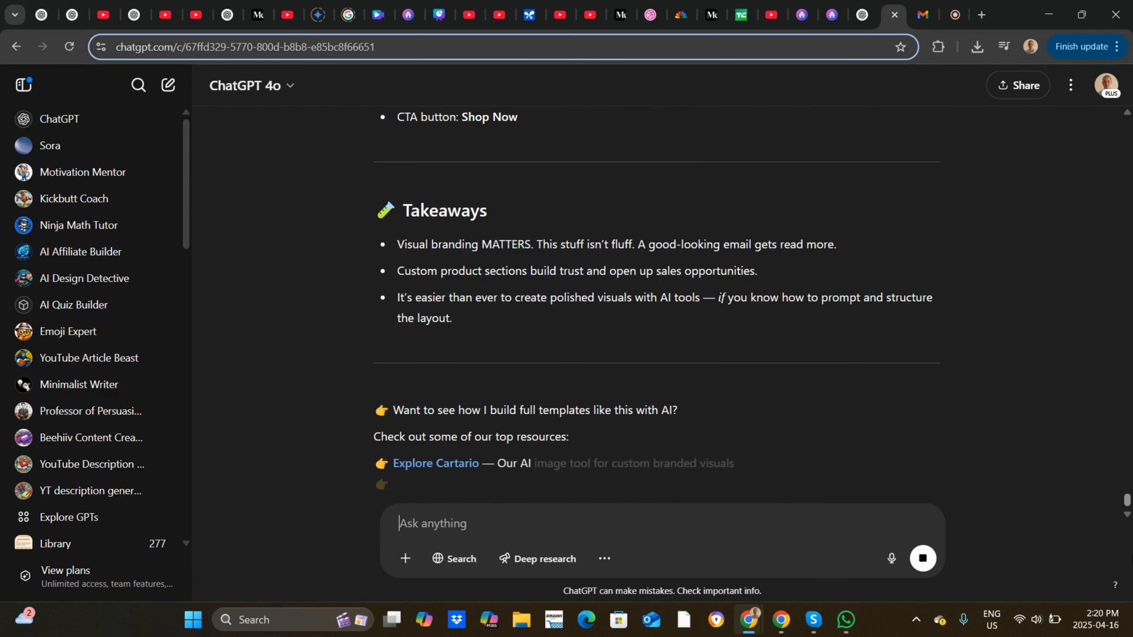
scroll(657, 302, "down", 1)
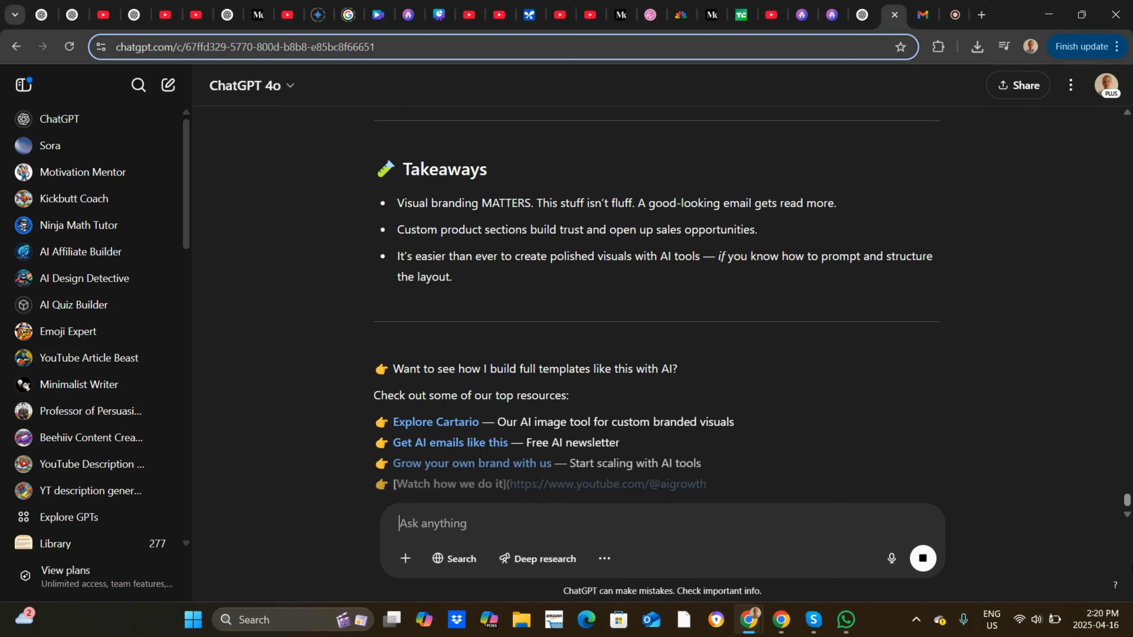
scroll(657, 301, "down", 4)
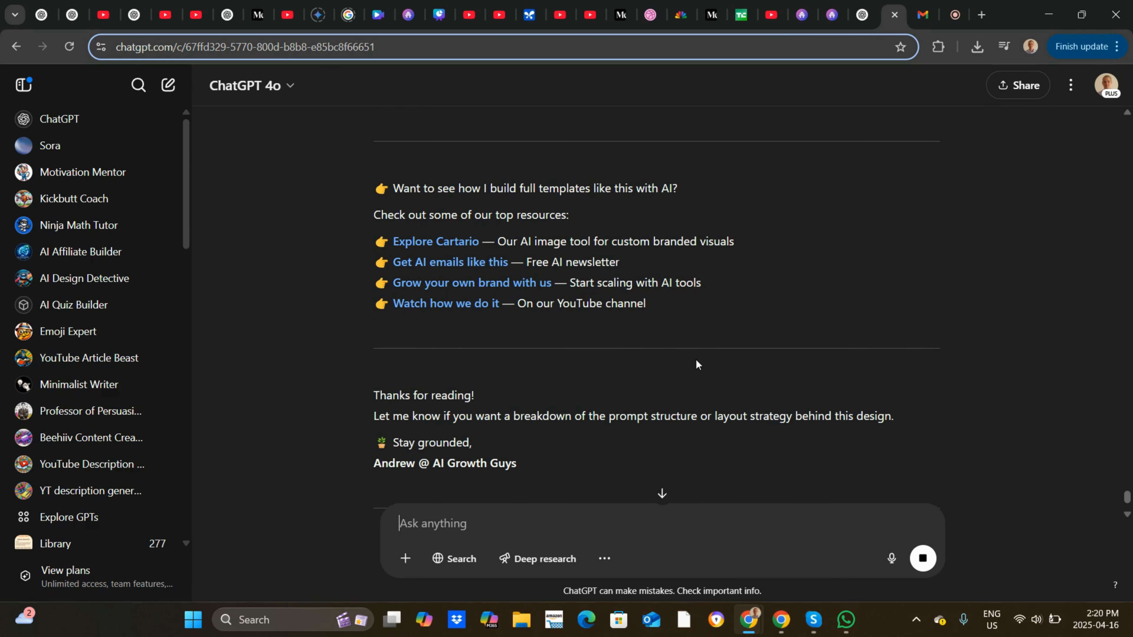
Copy the newsletter body from "Hey friends," onward and paste it into the beehiiv draft's blank lines above "Hey friend,"
left_click_drag(666, 310, 358, 452)
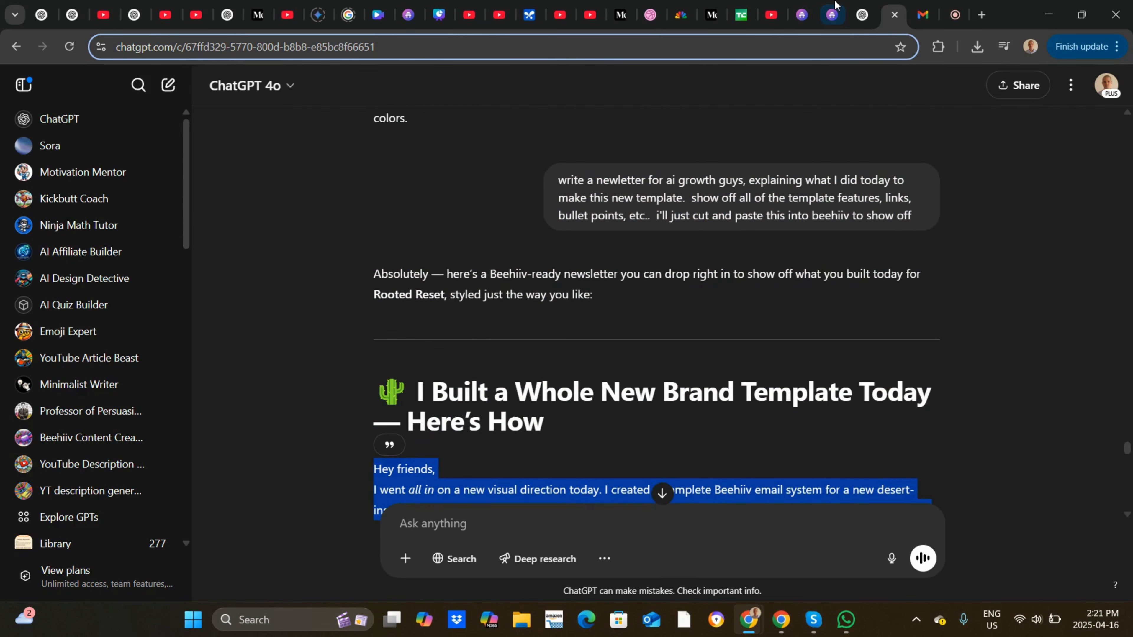
left_click(832, 14)
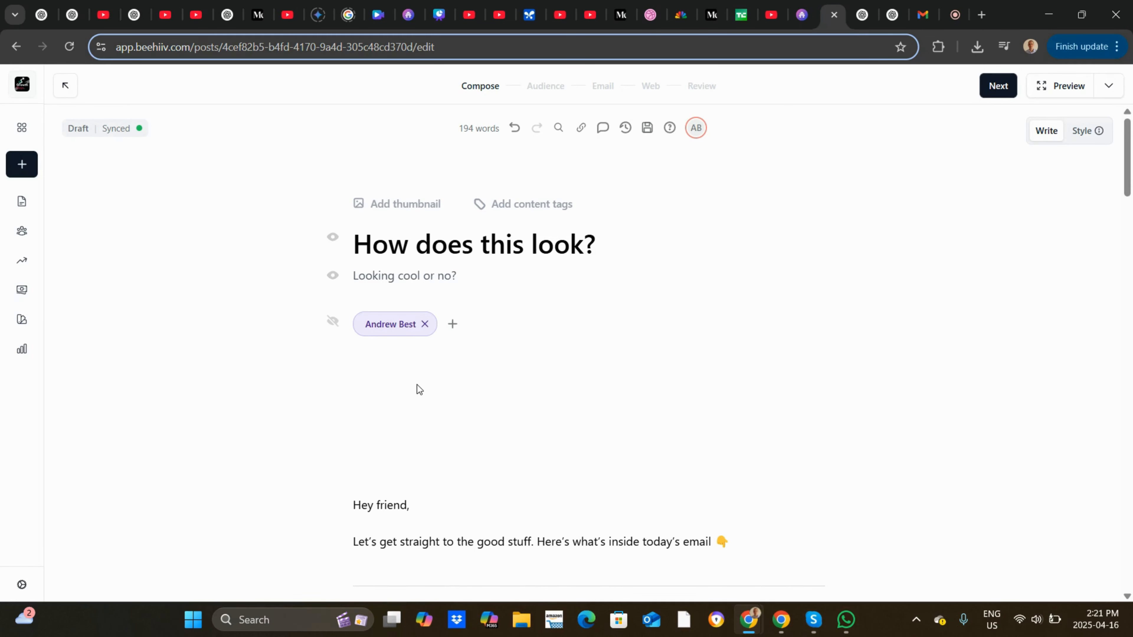
left_click(400, 404)
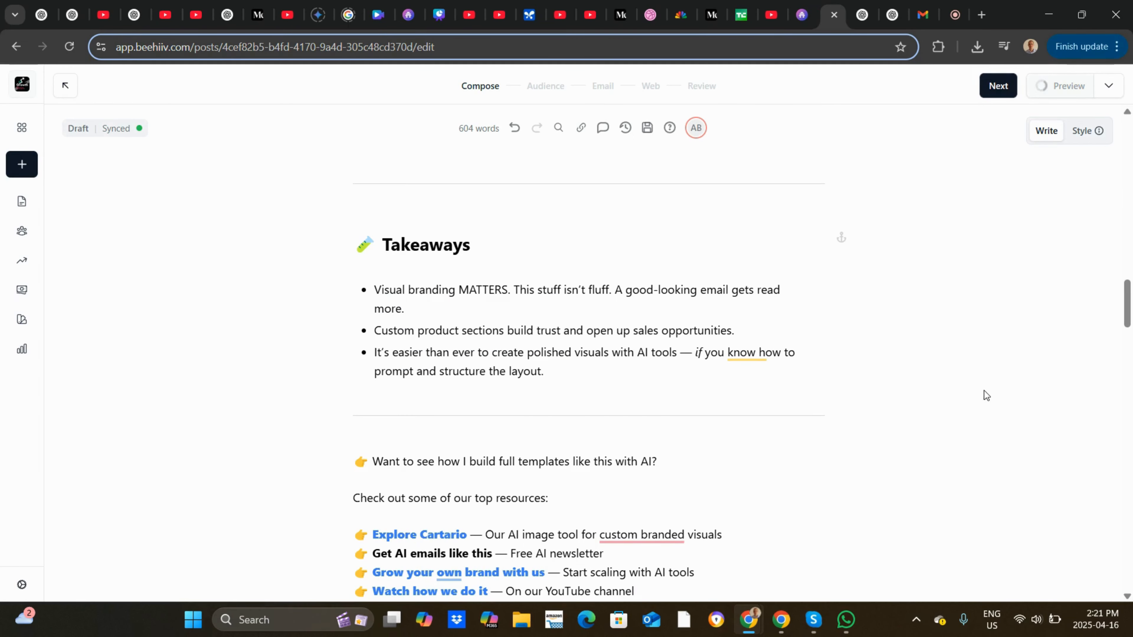
Clear the draft's title "How does this look?"
left_click_drag(1127, 309, 1115, 147)
left_click(634, 241)
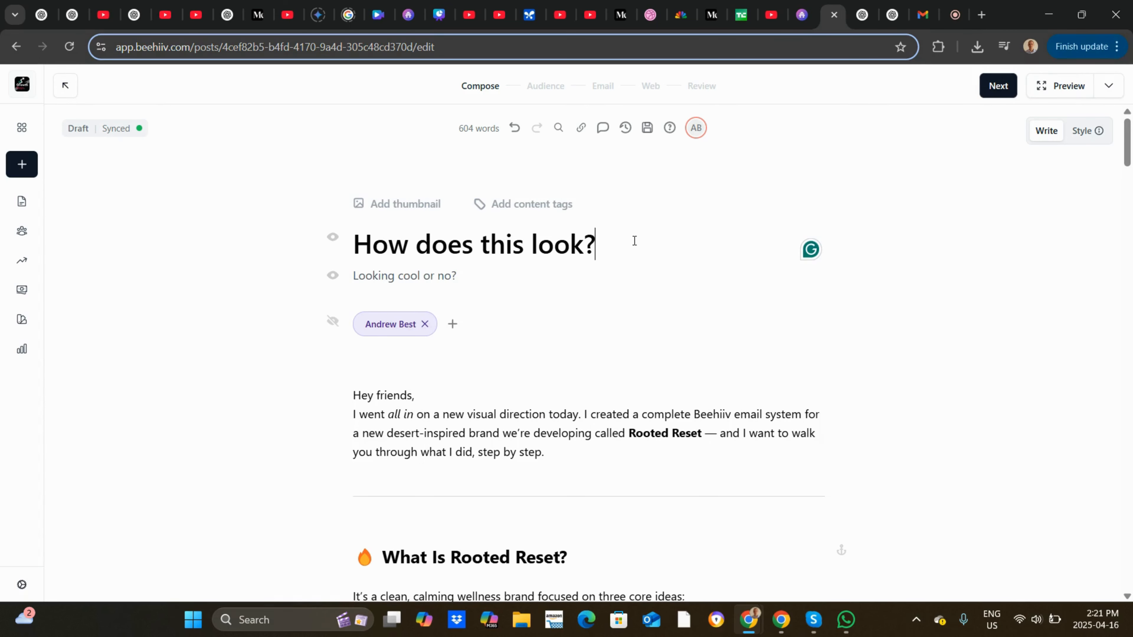
key("BackSpace")
key("BackSpace")
key("BackSpace")
key("BackSpace")
key("BackSpace")
key("BackSpace")
key("BackSpace")
key("BackSpace")
key("BackSpace")
key("BackSpace")
key("BackSpace")
key("BackSpace")
key("BackSpace")
key("BackSpace")
key("BackSpace")
key("BackSpace")
key("BackSpace")
key("BackSpace")
key("BackSpace")
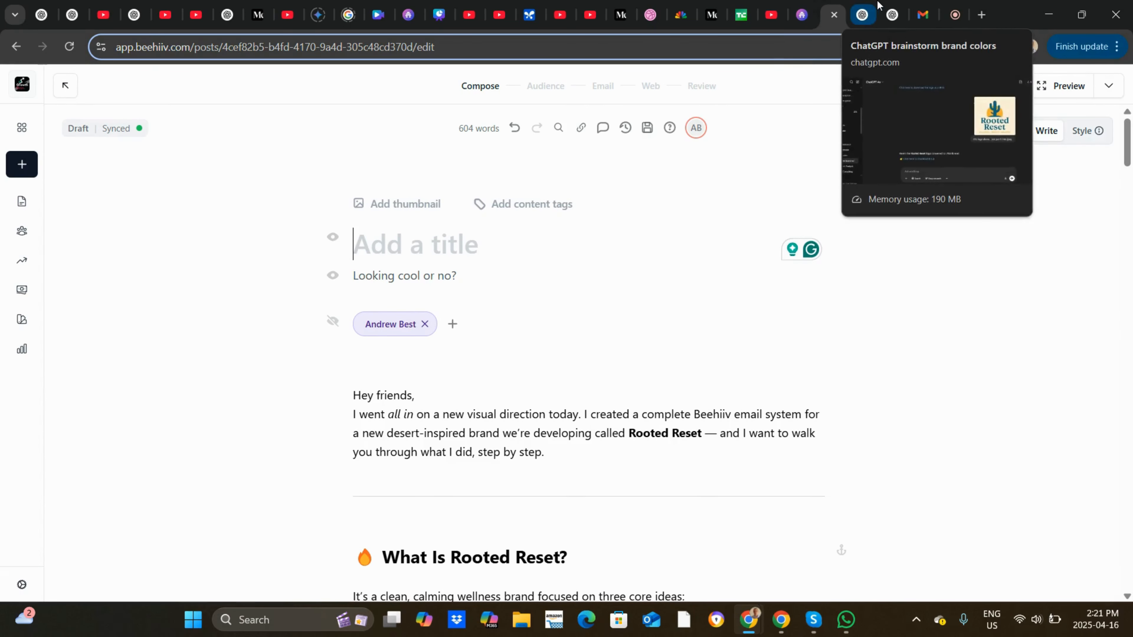
Copy ChatGPT's headline "🌵 I Built a Whole New Brand Template Today — Here's How" and paste it as the beehiiv draft's title
left_click(887, 13)
left_click_drag(569, 423, 370, 404)
key("ctrl+c")
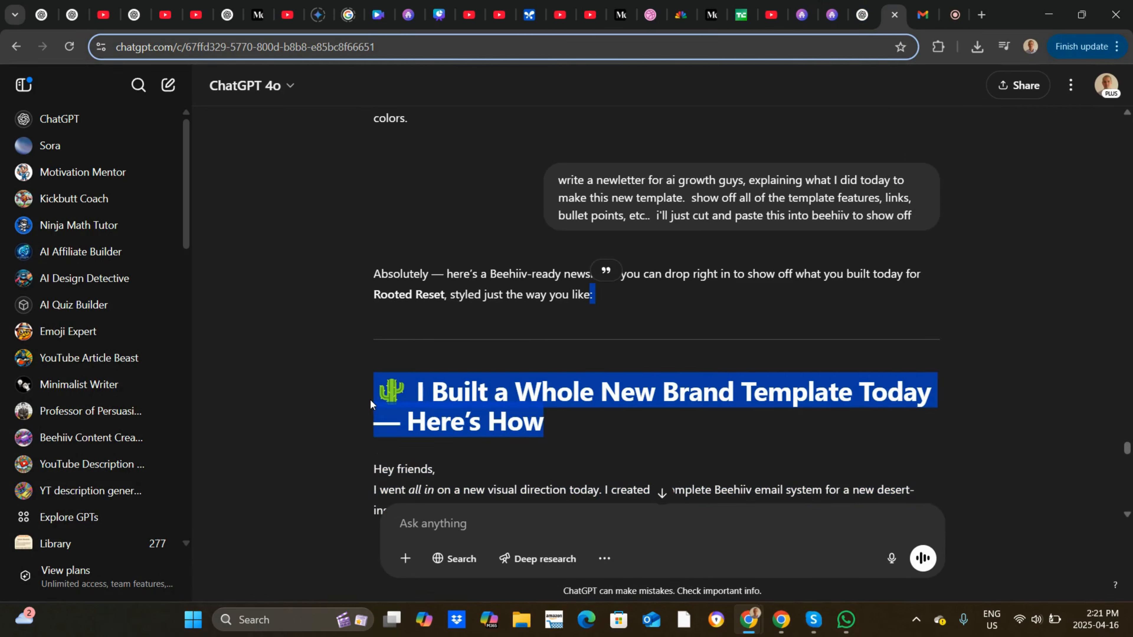
left_click(863, 10)
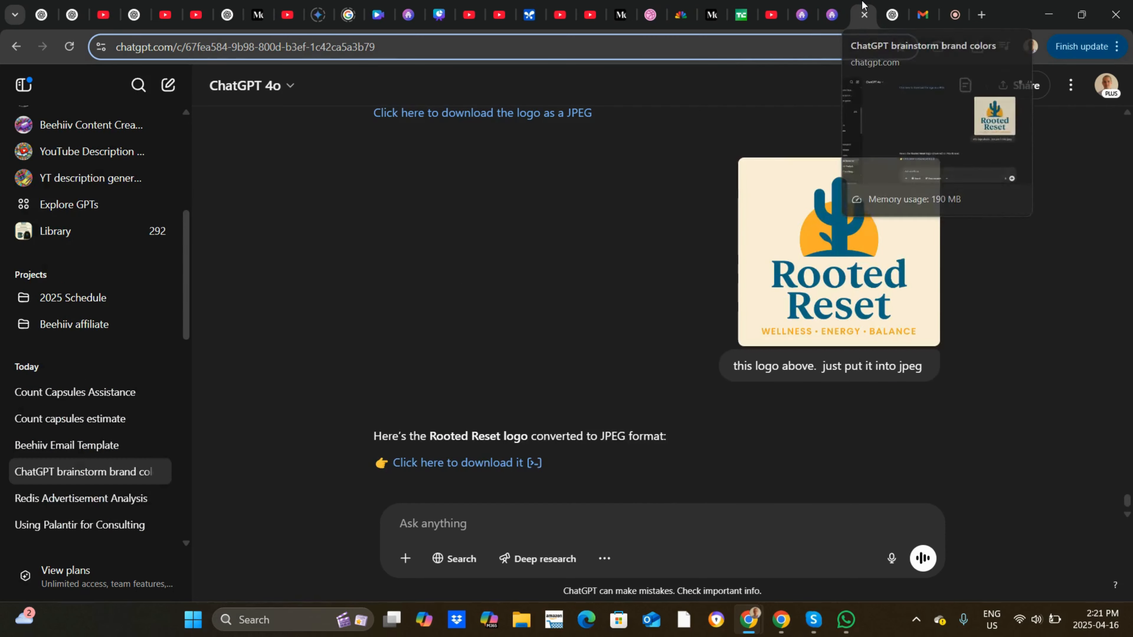
left_click(833, 13)
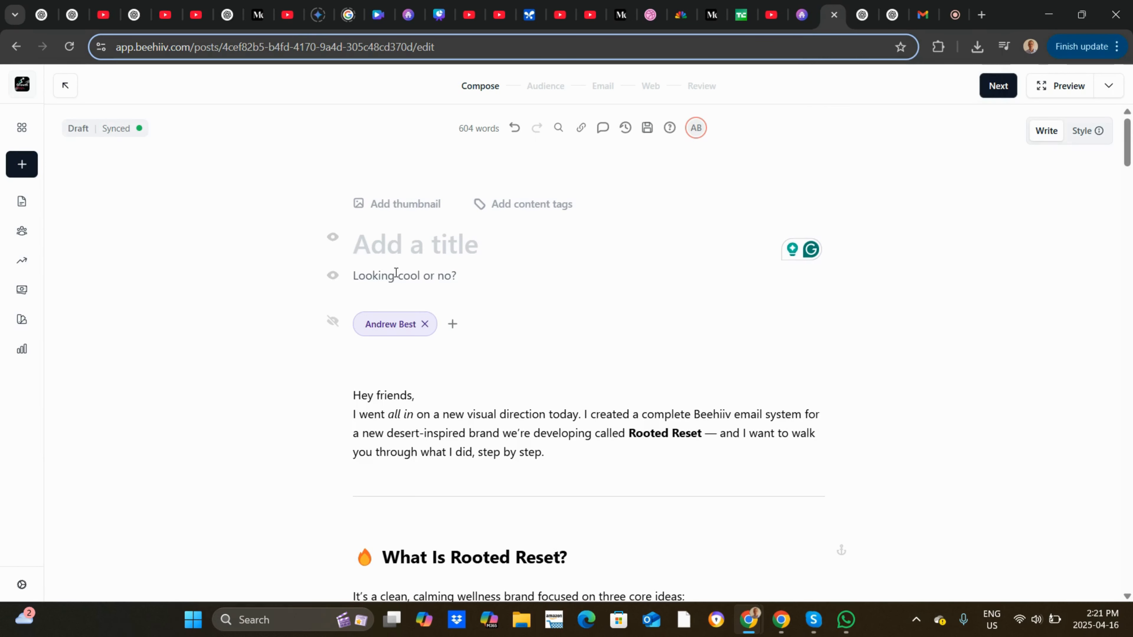
key("ctrl+v")
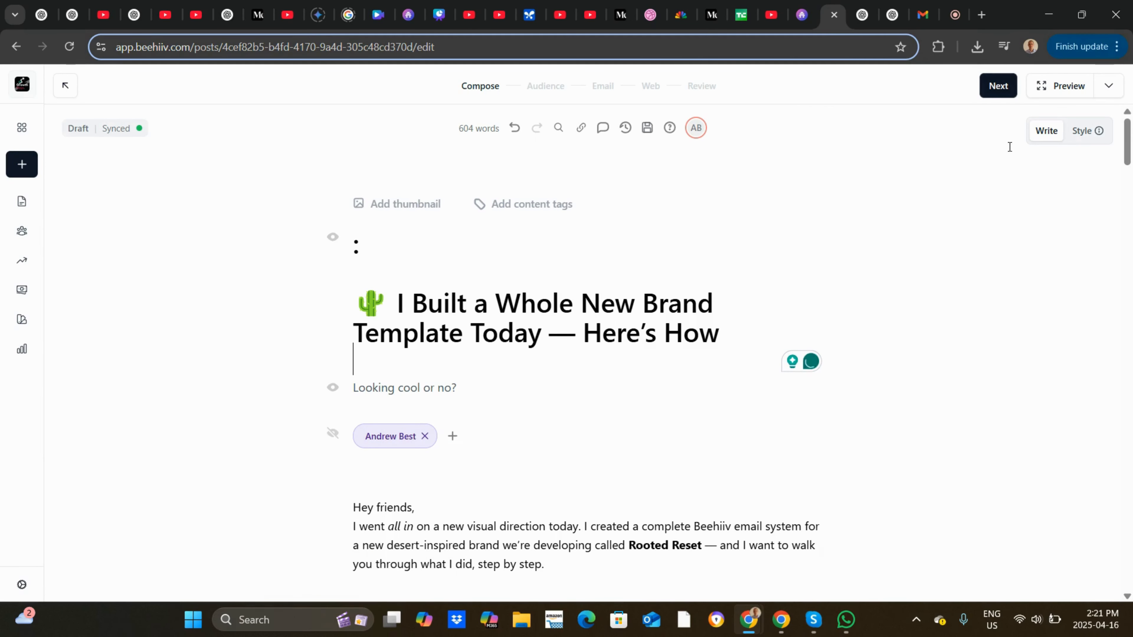
Preview the draft as a desktop email and look over its header, title and opening text
left_click(1051, 92)
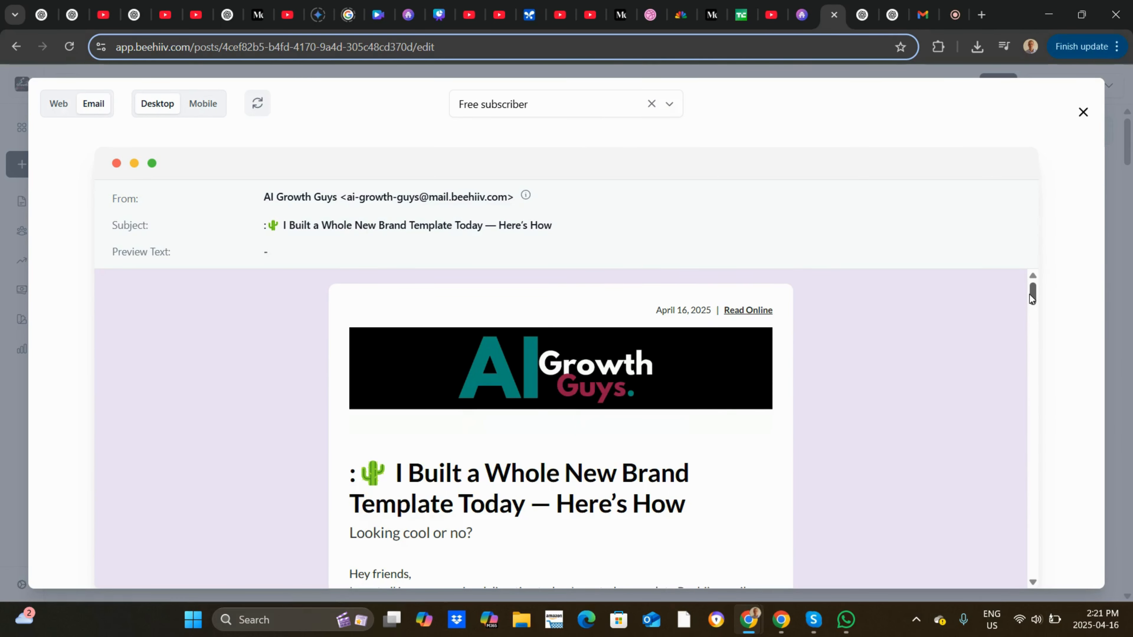
mouse_move(1029, 295)
left_mouse_down()
mouse_move(1031, 313)
mouse_move(1031, 302)
left_mouse_up()
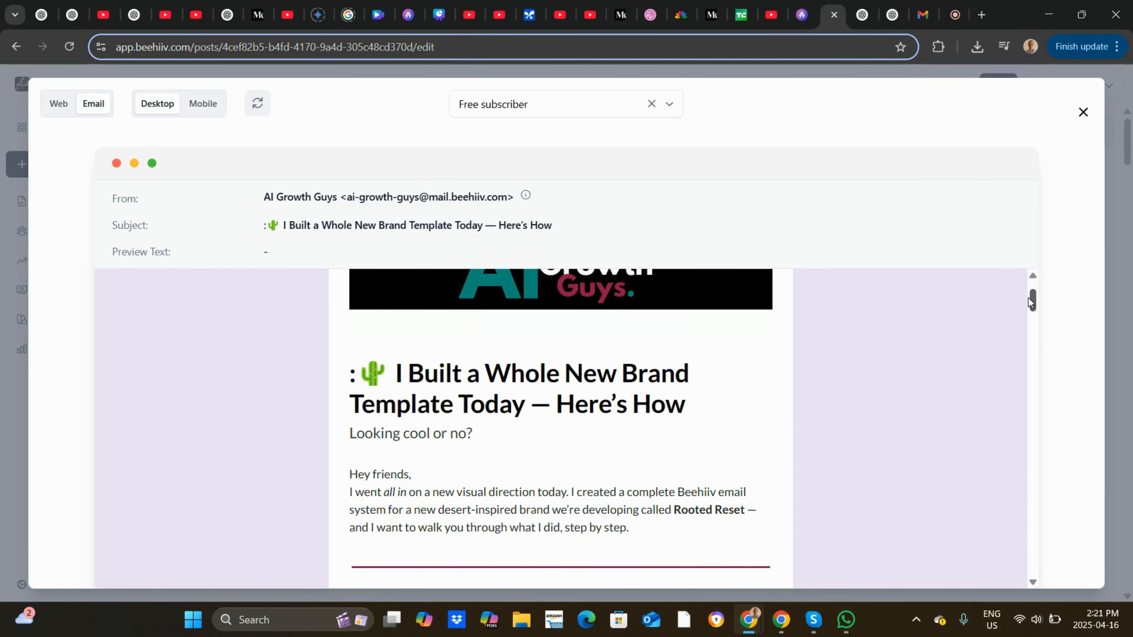
left_click_drag(1029, 302, 995, 289)
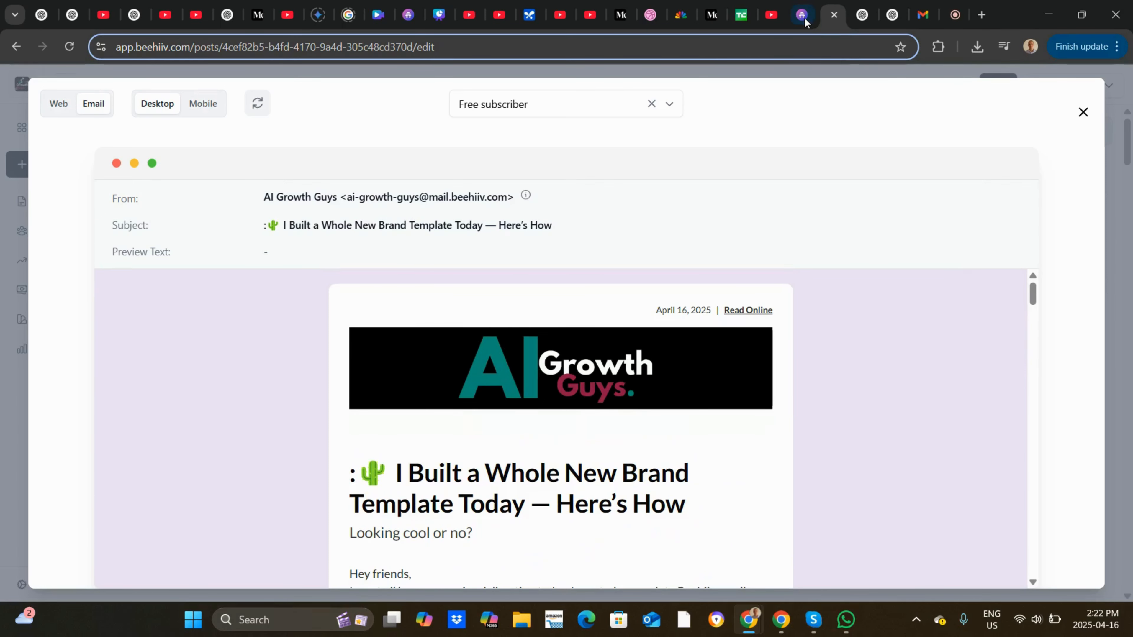
Switch to the beehiiv template "New template" and look over the email style preview with the Rooted Reset logo
left_click(803, 6)
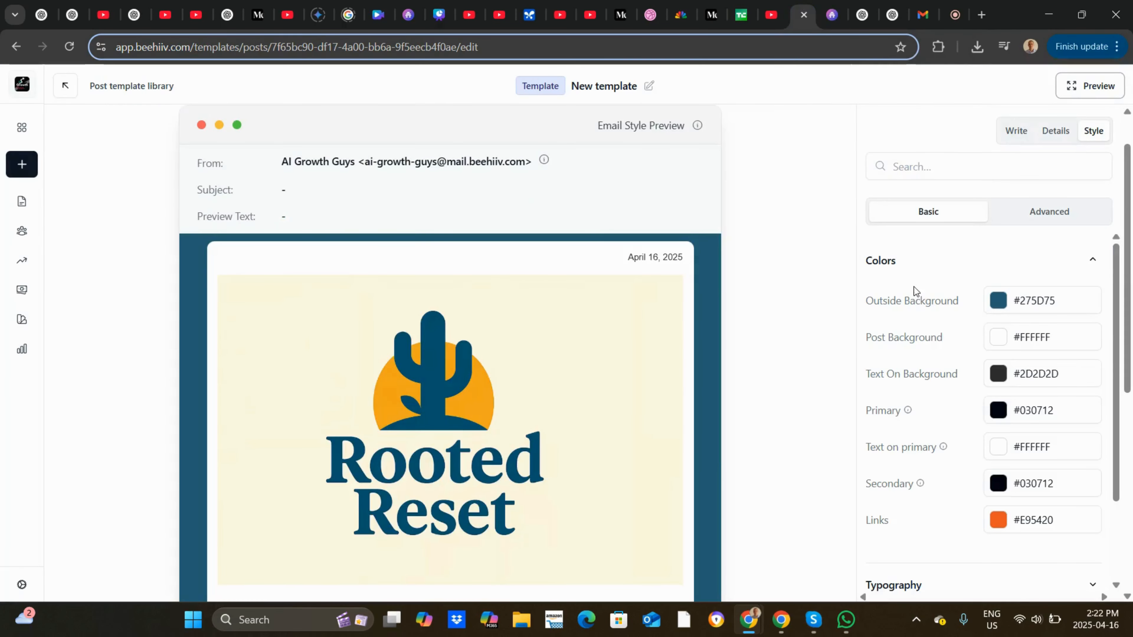
left_click_drag(1131, 268, 1131, 236)
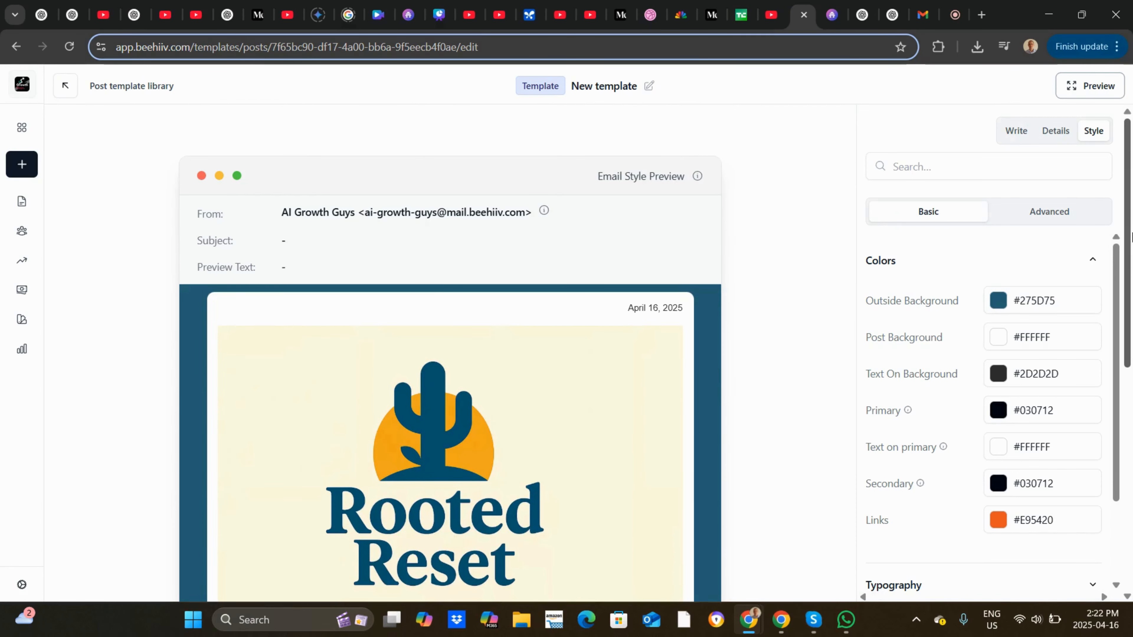